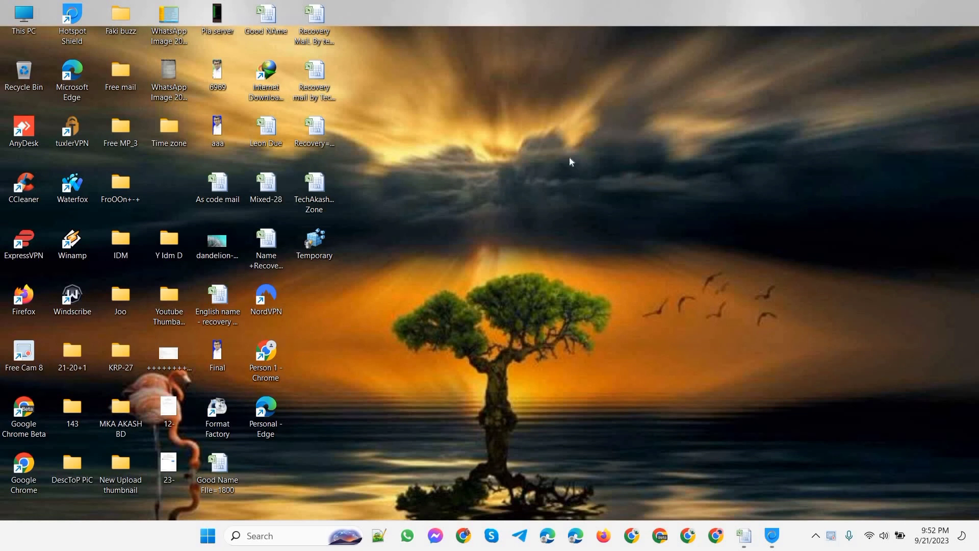
Step: Refresh the desktop and bring up the Hotspot Shield VPN window from the taskbar
click(600, 172)
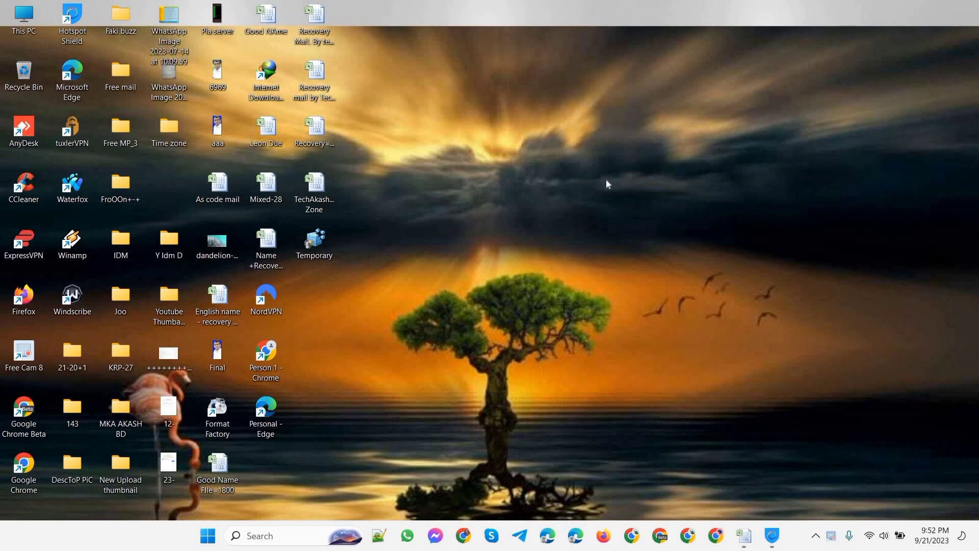
right_click(606, 180)
click(601, 100)
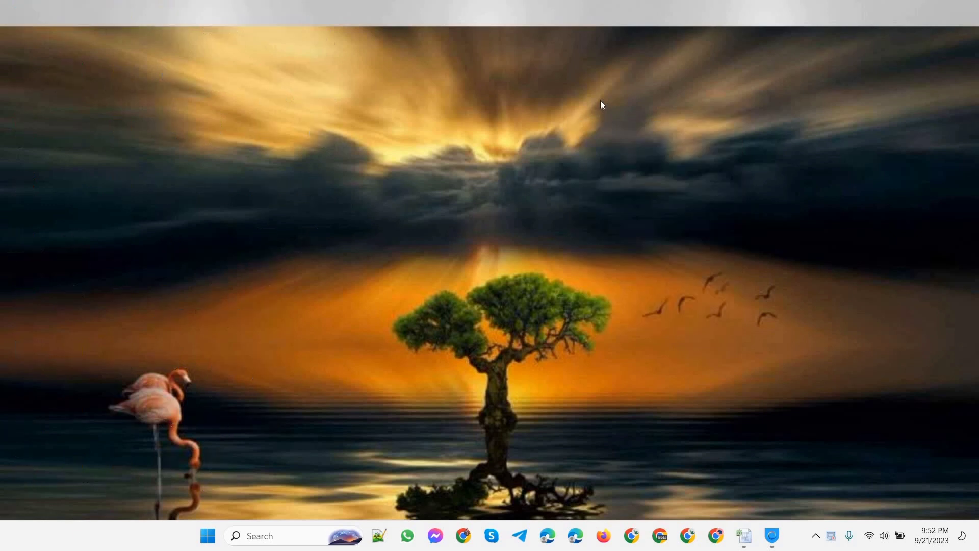
right_click(633, 159)
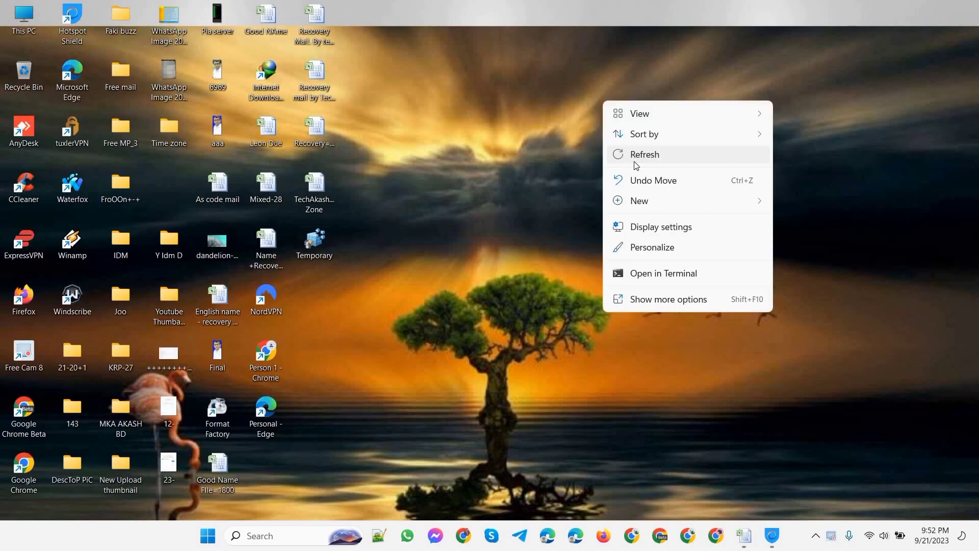
key(Escape)
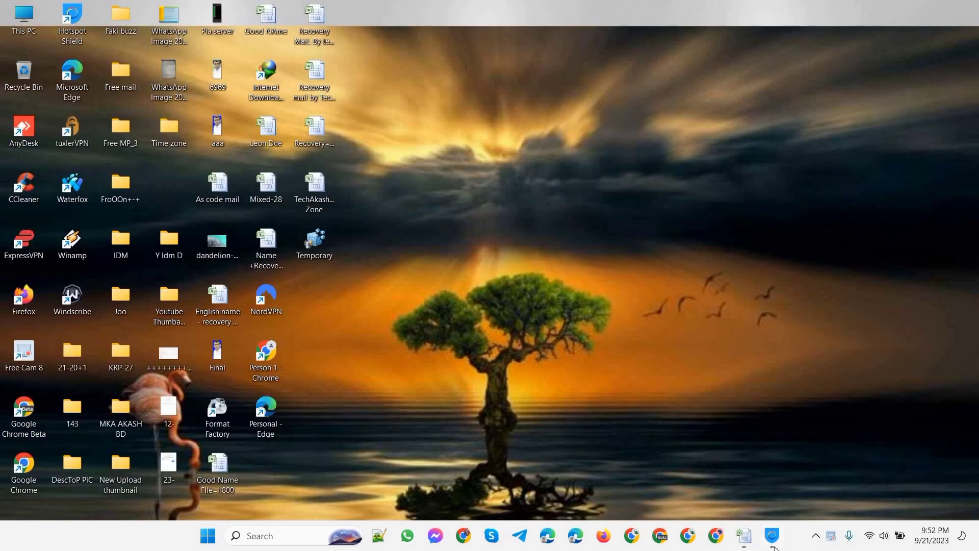
click(774, 548)
Step: Connect Hotspot Shield through the Bulgaria virtual location
scroll(658, 347, down, 3)
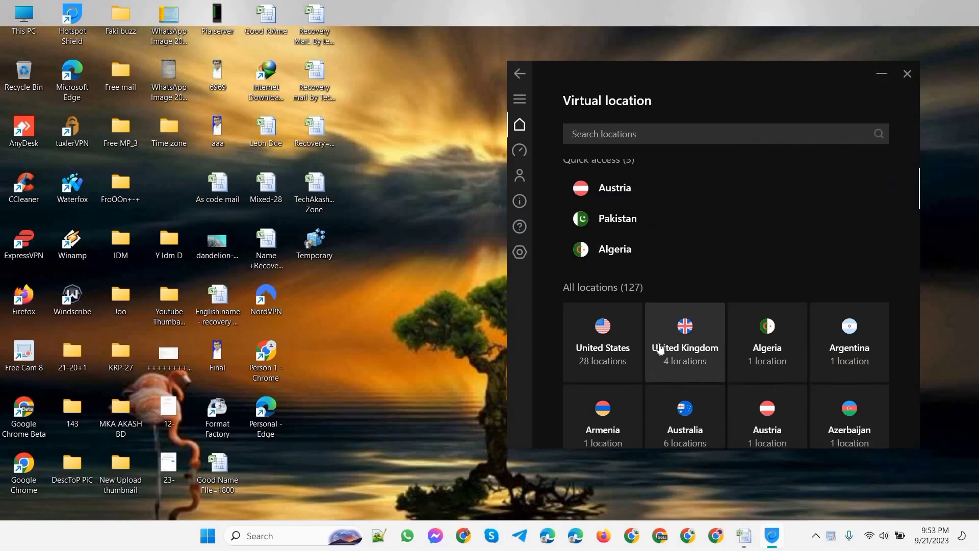
scroll(660, 348, down, 3)
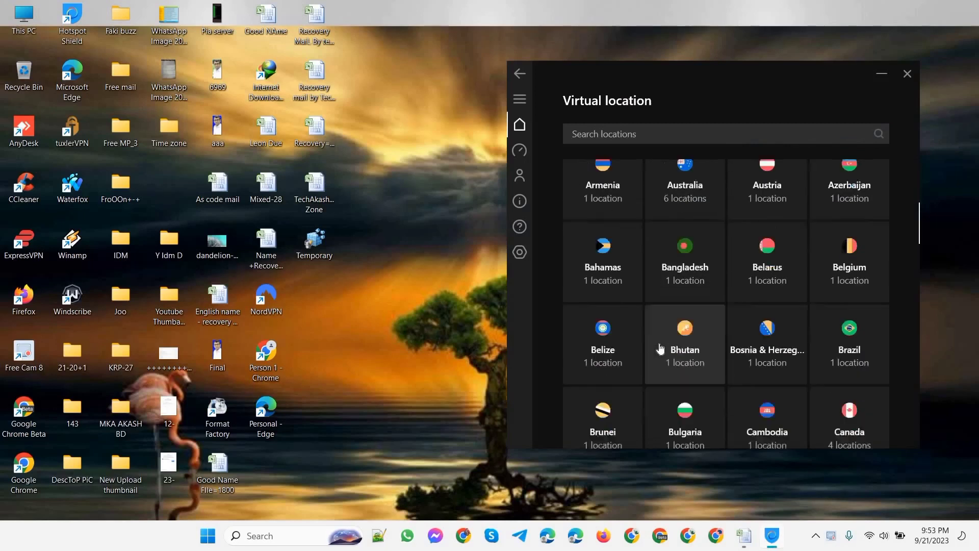
scroll(661, 381, down, 1)
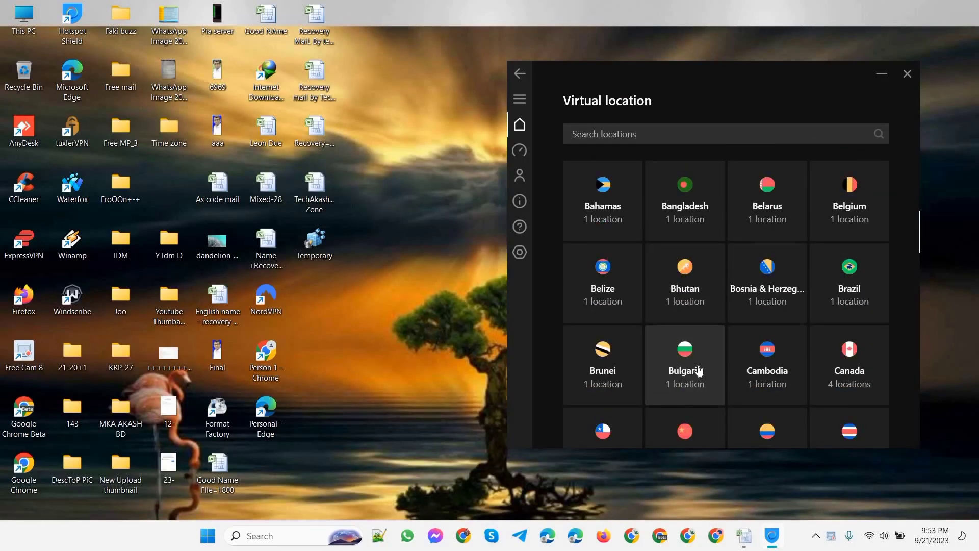
click(699, 368)
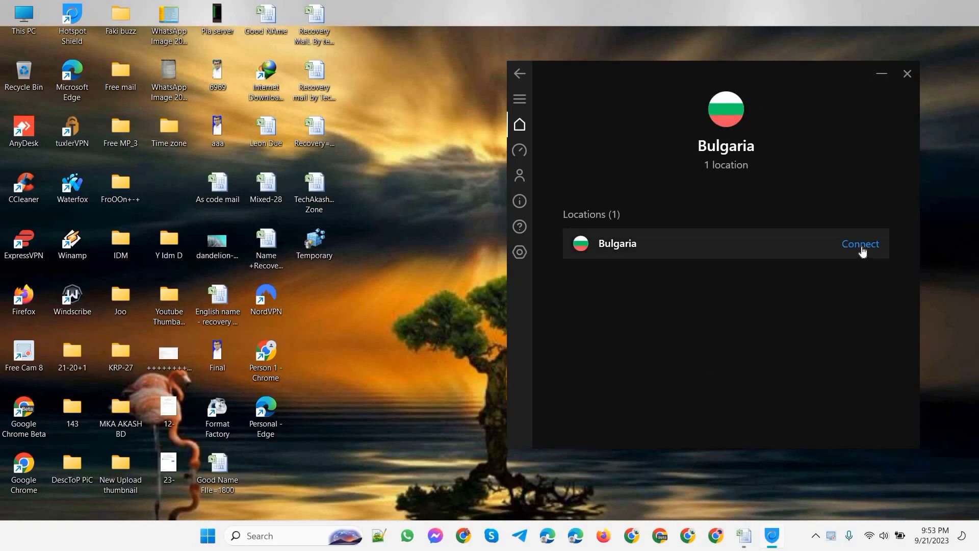
click(860, 245)
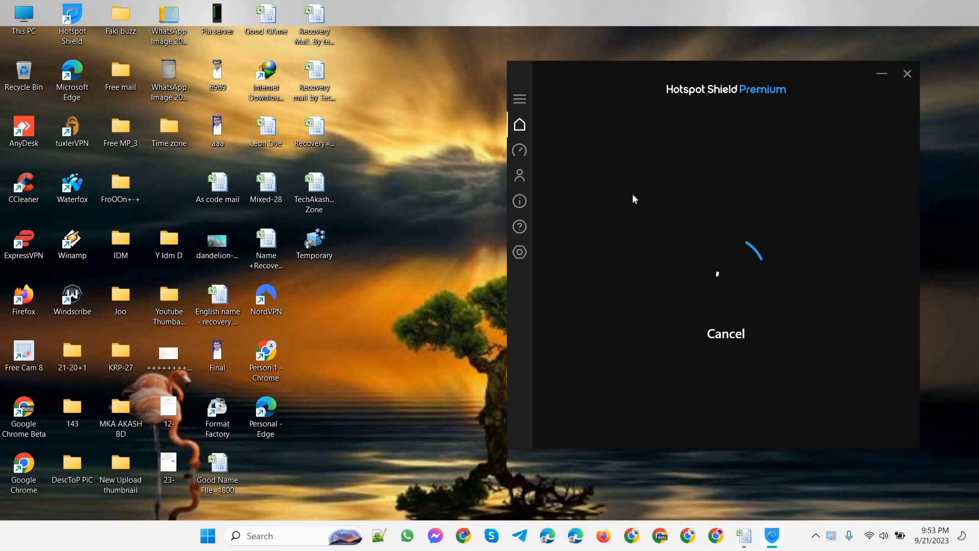
Step: Refresh the desktop twice while connecting, then minimize the Hotspot Shield window
right_click(407, 80)
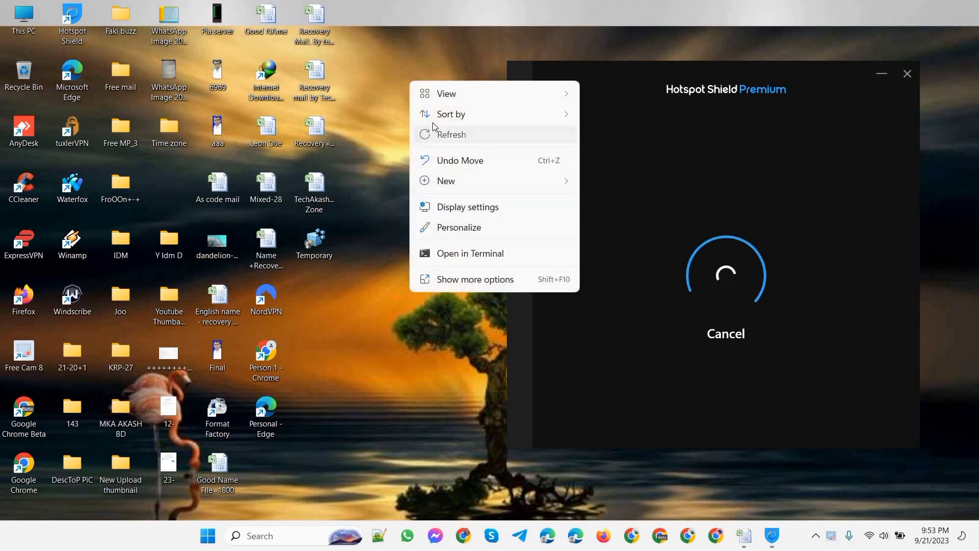
click(433, 128)
right_click(421, 115)
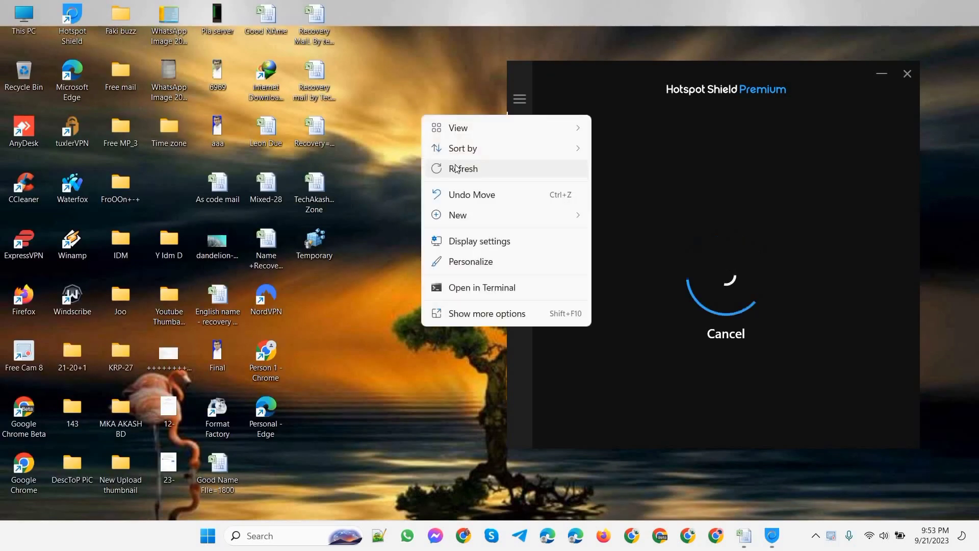
click(455, 168)
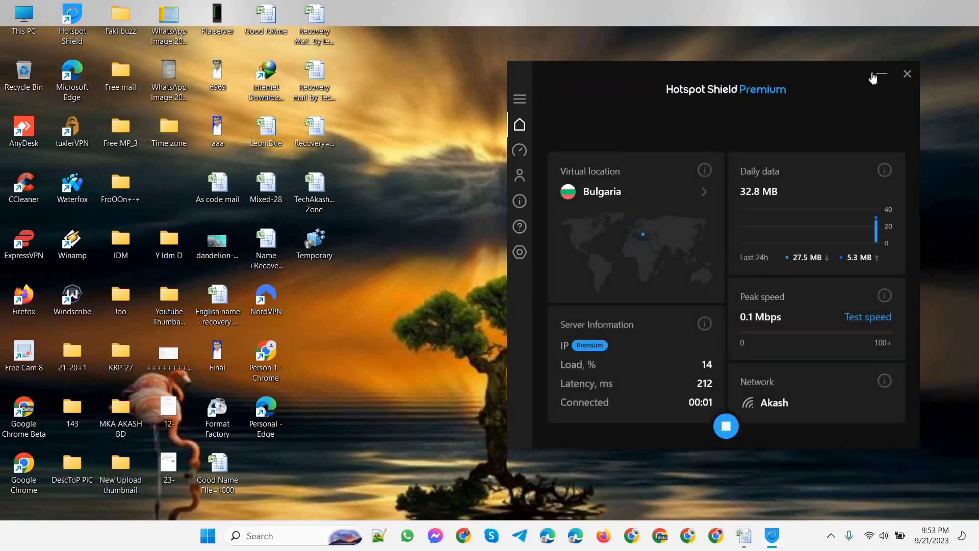
click(880, 76)
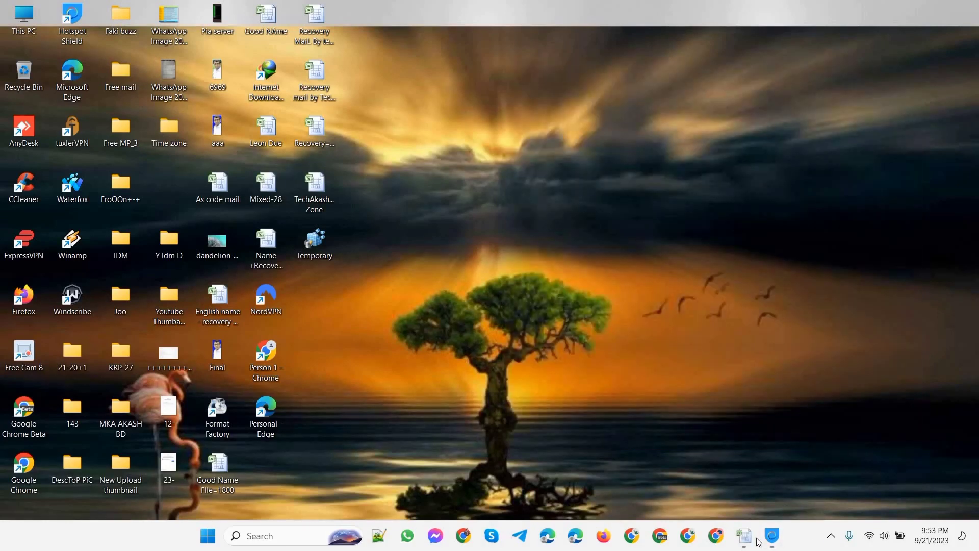
Step: Copy Jordan's tzutil command from cell B229 of the Time Zone workbook
click(742, 542)
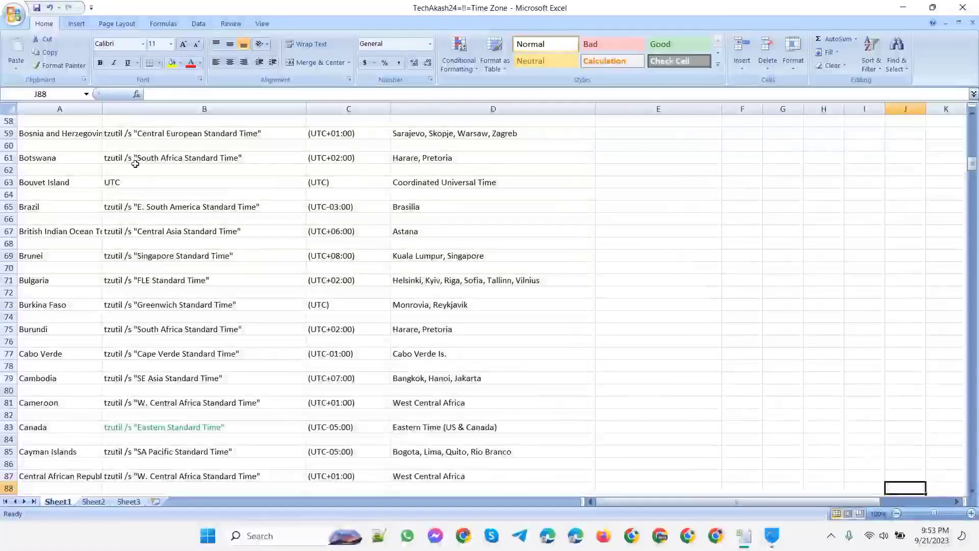
scroll(130, 320, down, 10)
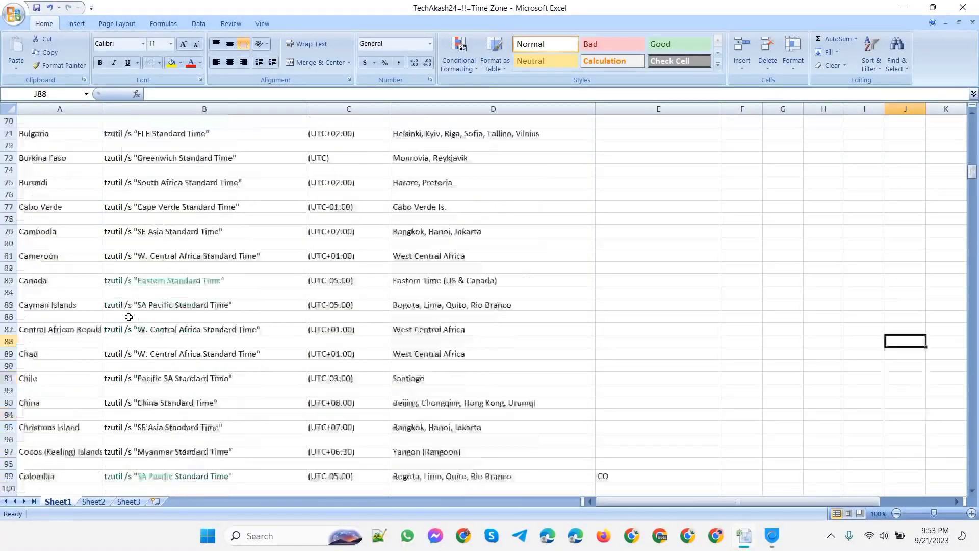
scroll(130, 320, down, 16)
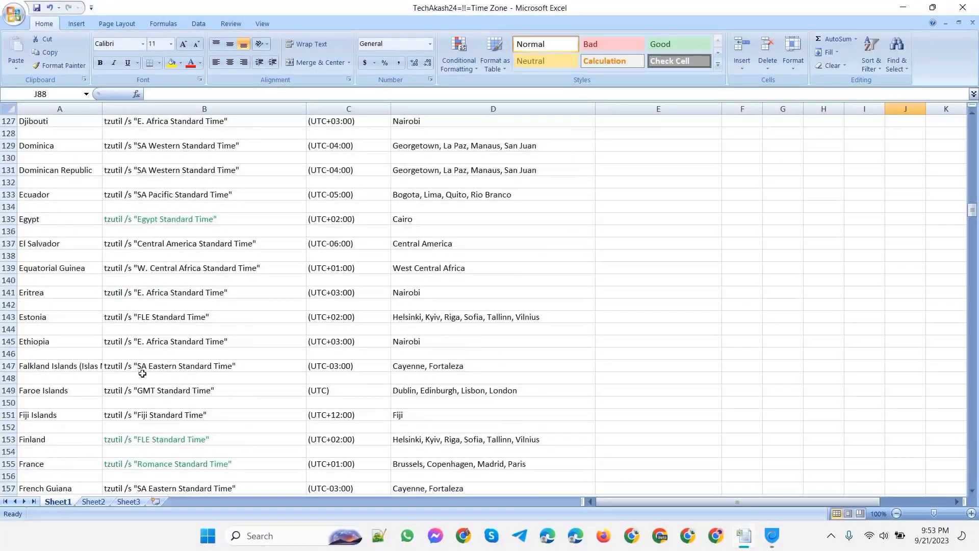
scroll(144, 378, down, 5)
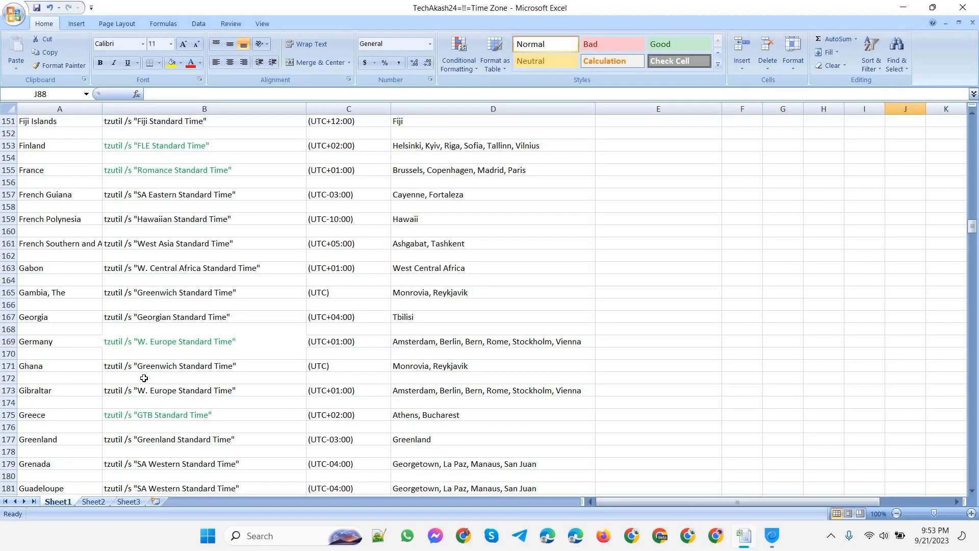
scroll(144, 378, up, 10)
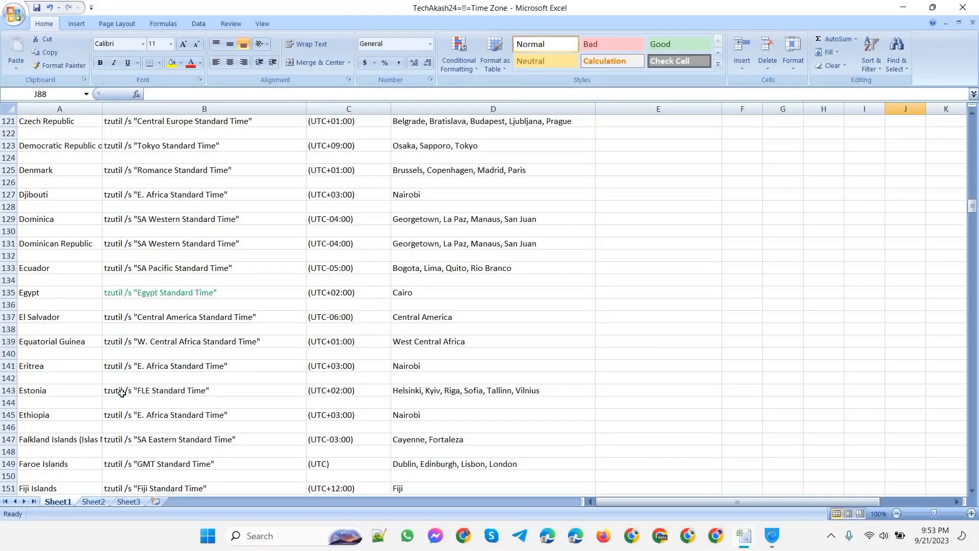
scroll(122, 393, down, 13)
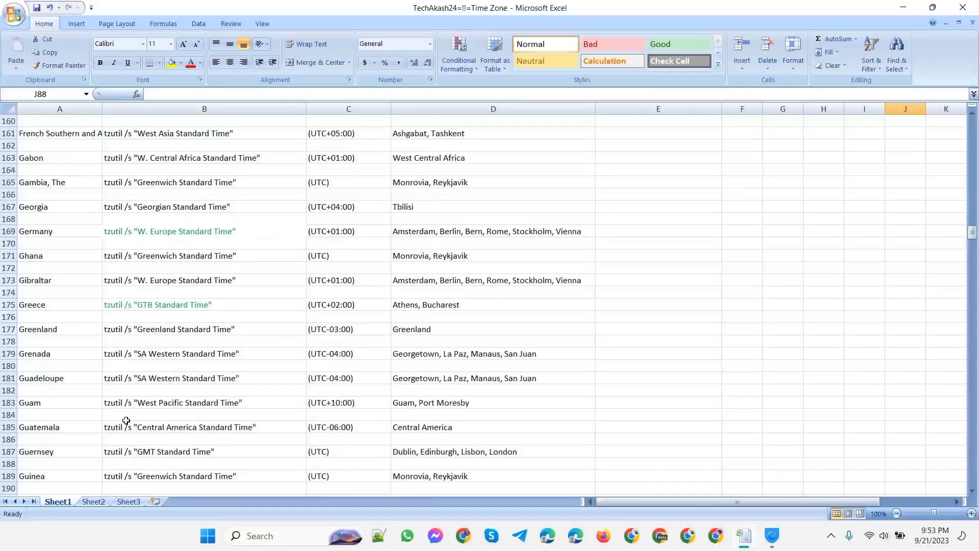
scroll(126, 421, down, 12)
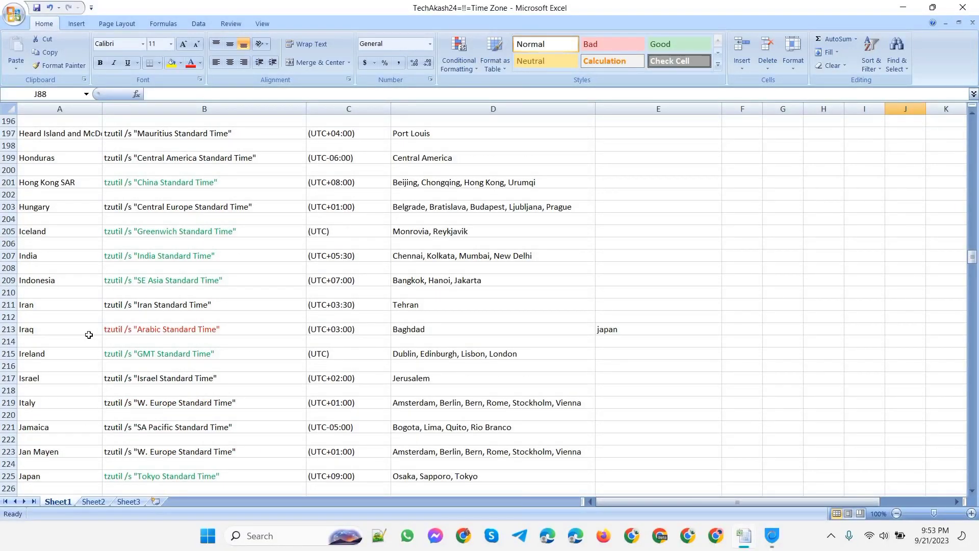
scroll(112, 455, down, 2)
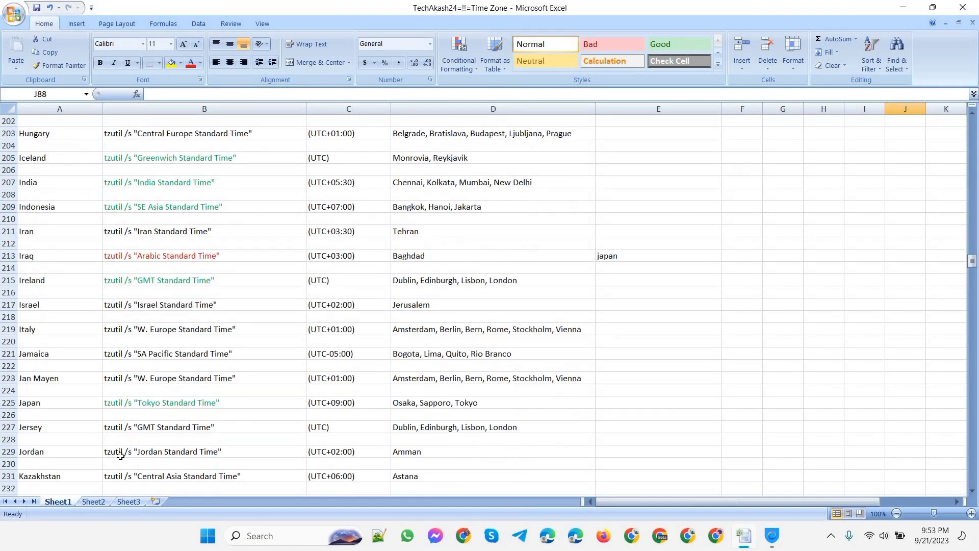
click(136, 451)
scroll(135, 451, down, 2)
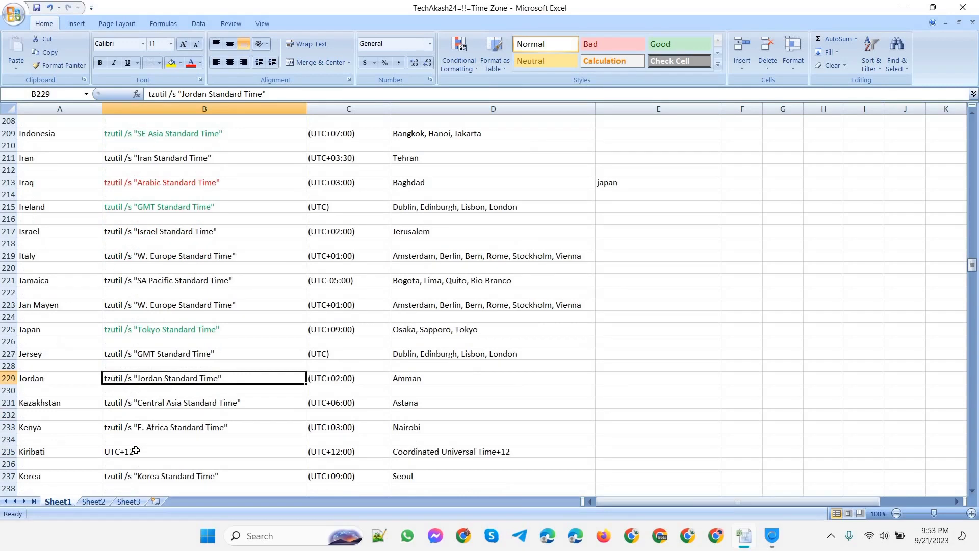
right_click(135, 382)
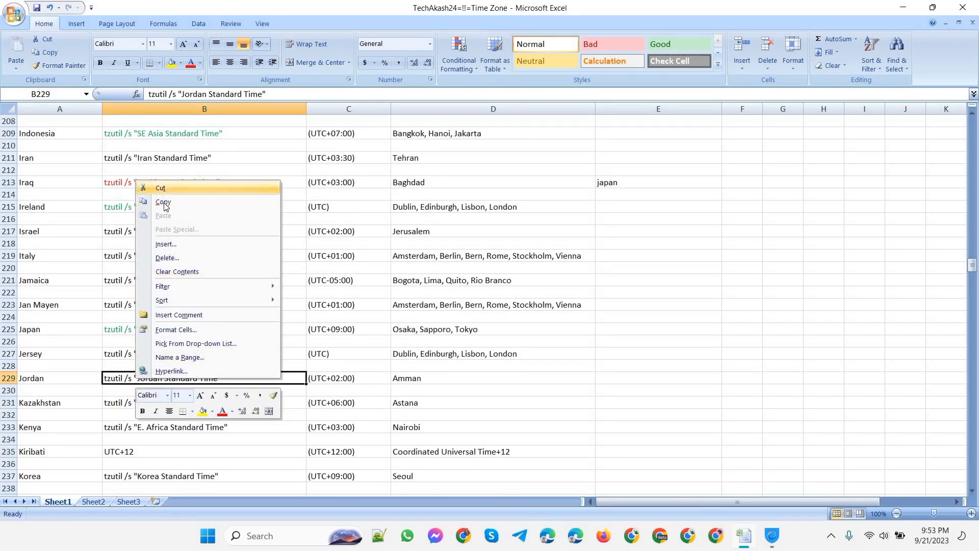
click(163, 202)
Step: Run the tzutil command from the Run dialog to switch Windows to Jordan Standard Time, then minimize Excel
right_click(207, 537)
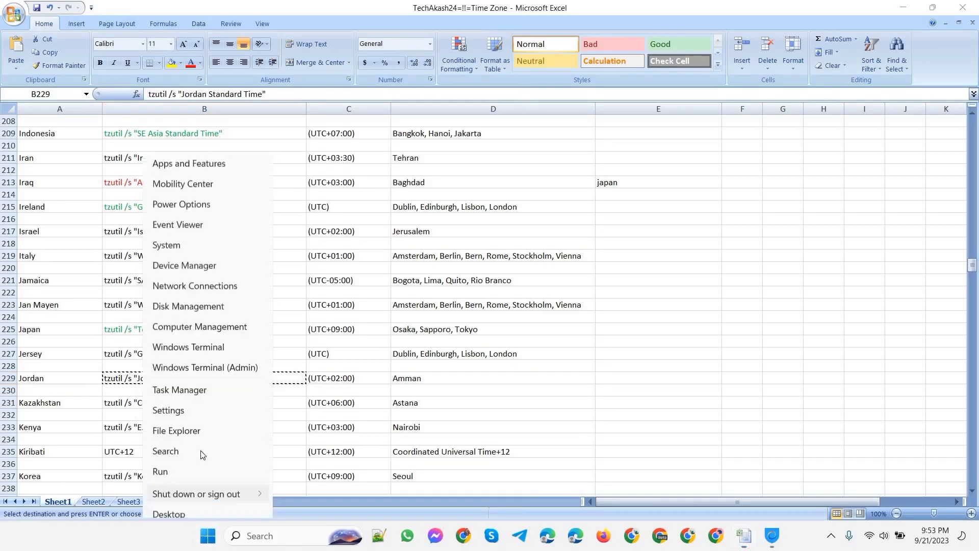
click(188, 464)
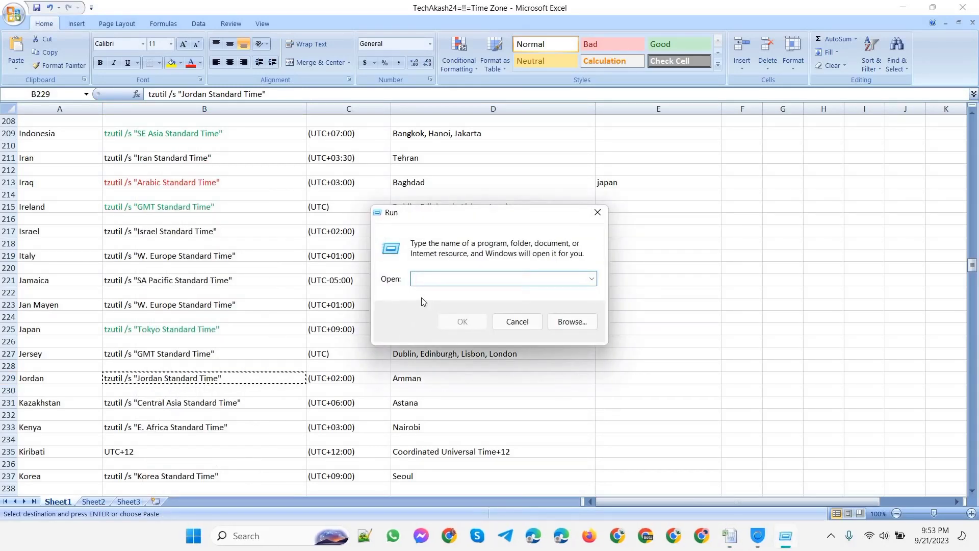
key(ctrl+v)
click(462, 321)
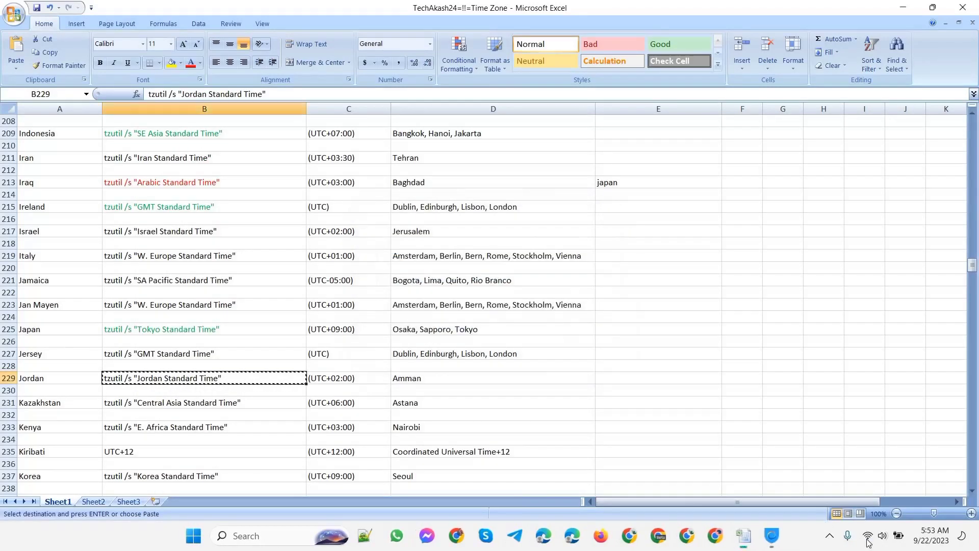
click(902, 7)
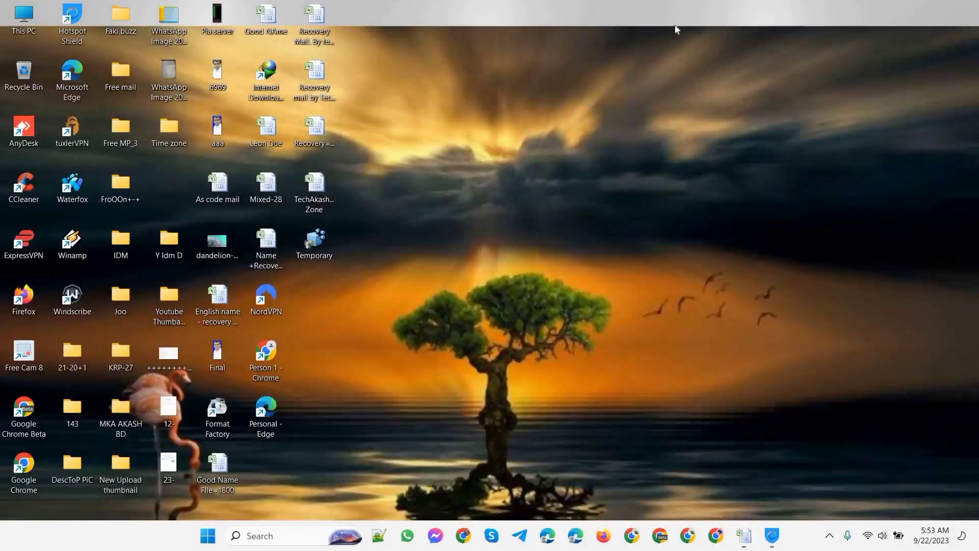
right_click(705, 88)
Step: Launch Chrome Beta and clear all browsing data from all time
click(709, 81)
click(660, 536)
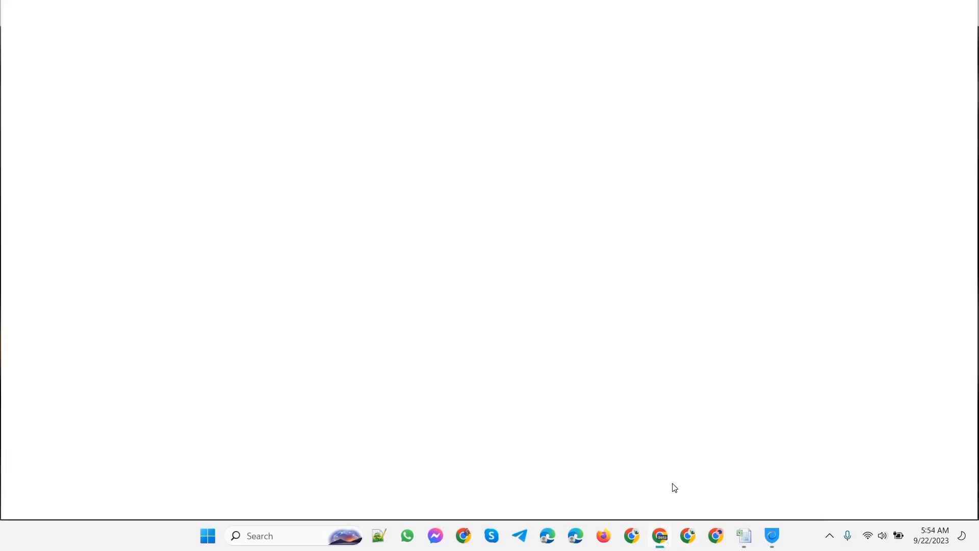
click(292, 71)
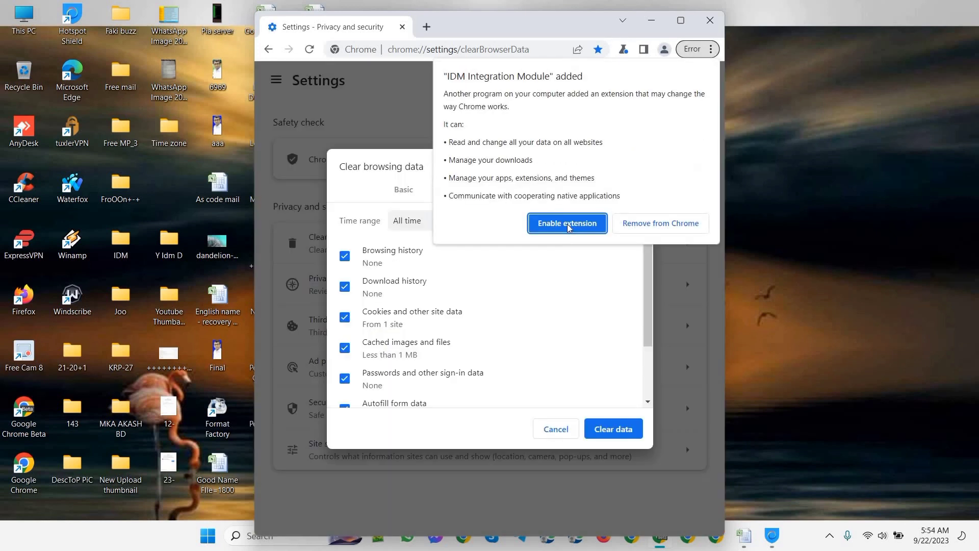
click(627, 225)
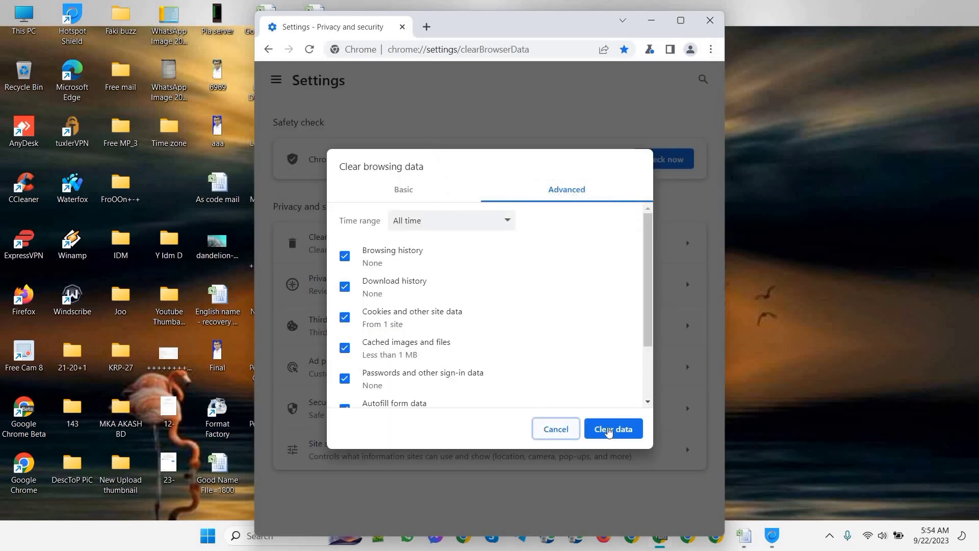
click(608, 430)
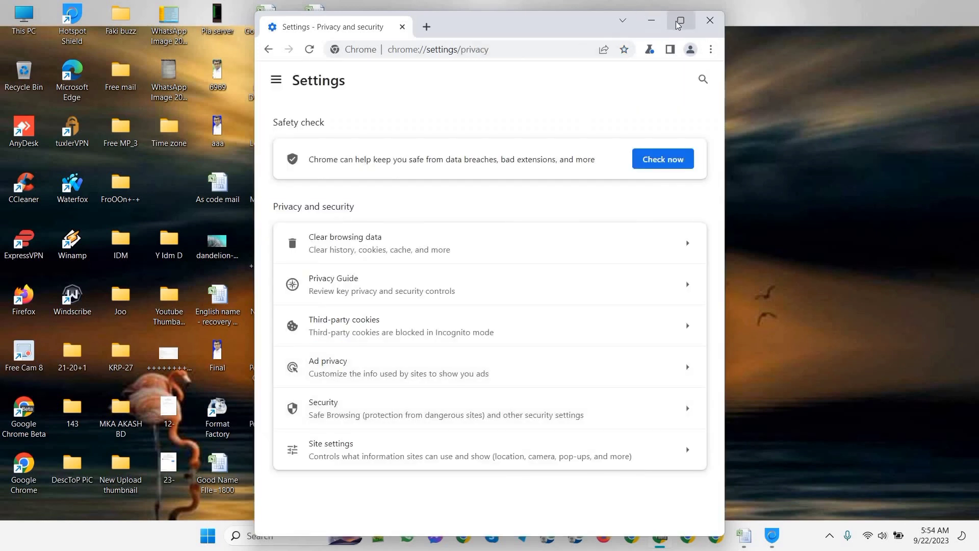
Step: Maximize Chrome and leave only a fresh New Tab open
click(680, 21)
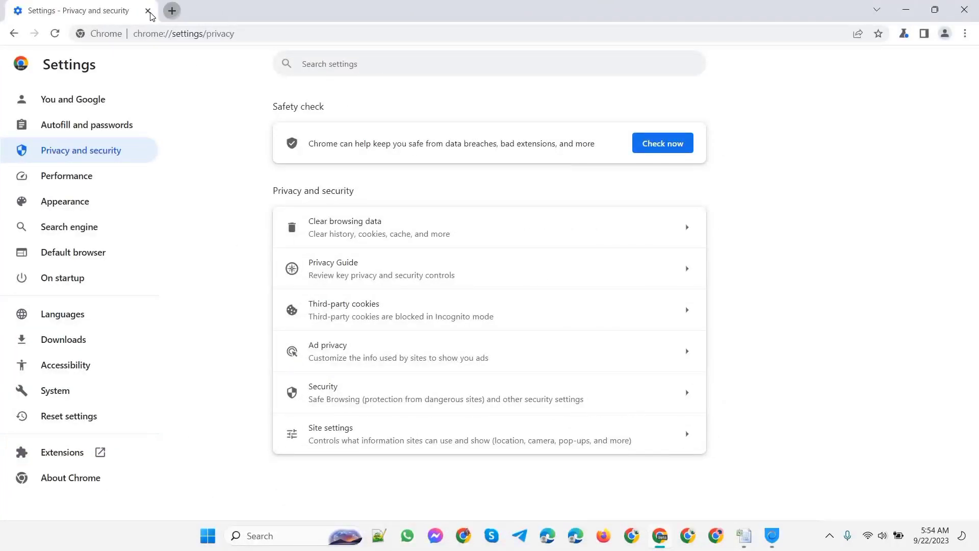
click(172, 10)
click(96, 10)
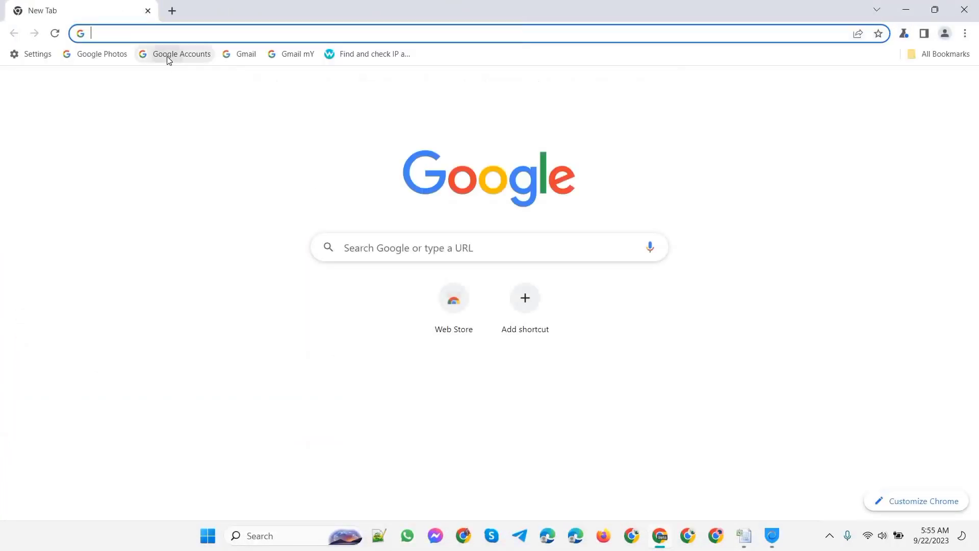
Step: Open the Latvian Google account signup and submit the first name and surname
click(167, 56)
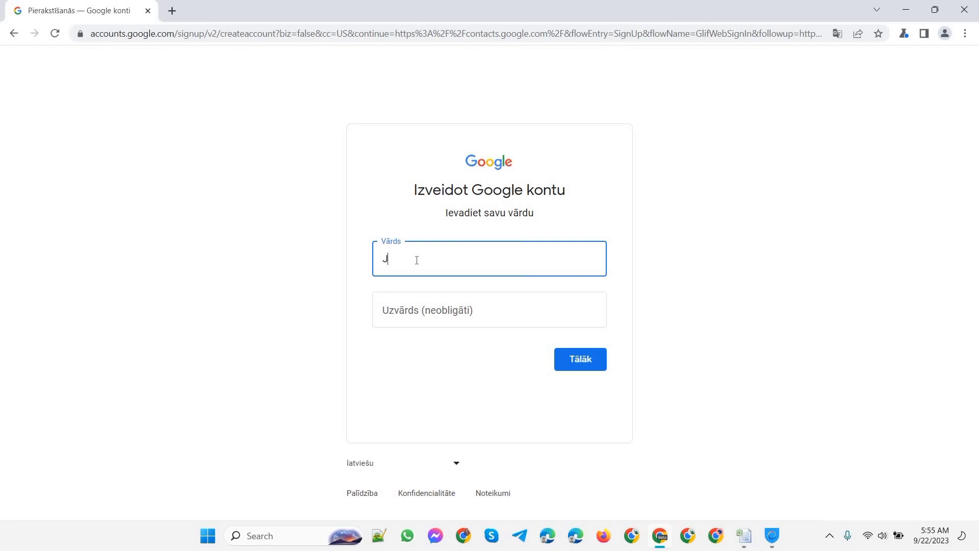
text(smin)
key(Tab)
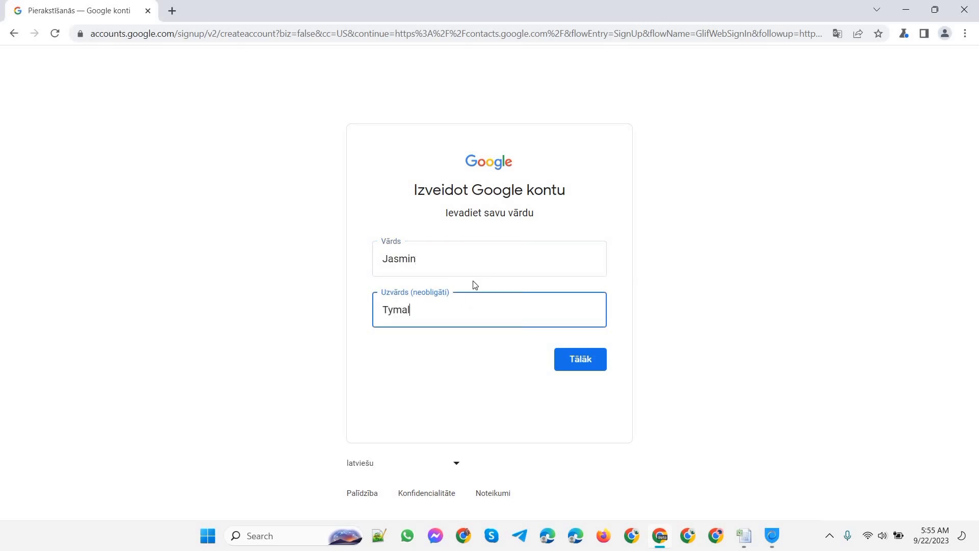
click(577, 359)
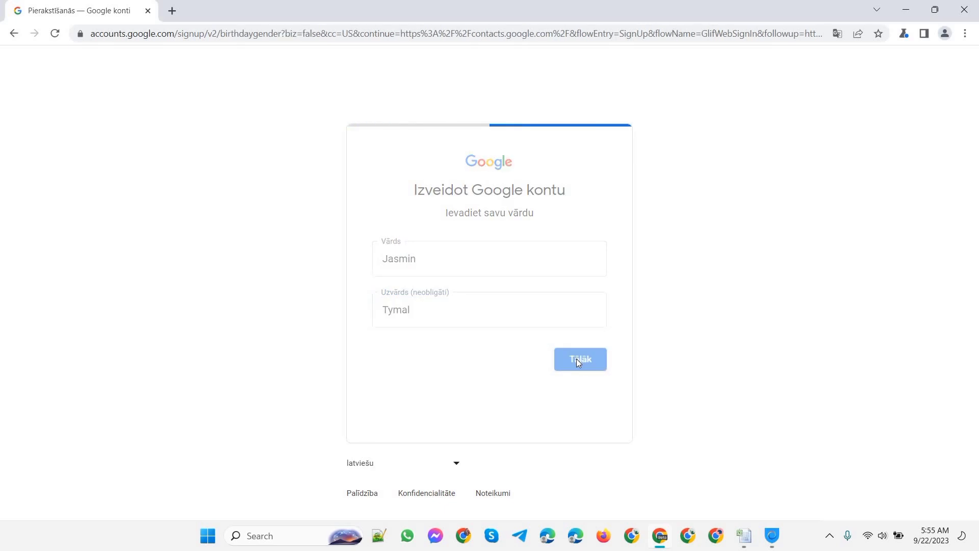
click(421, 259)
text(2)
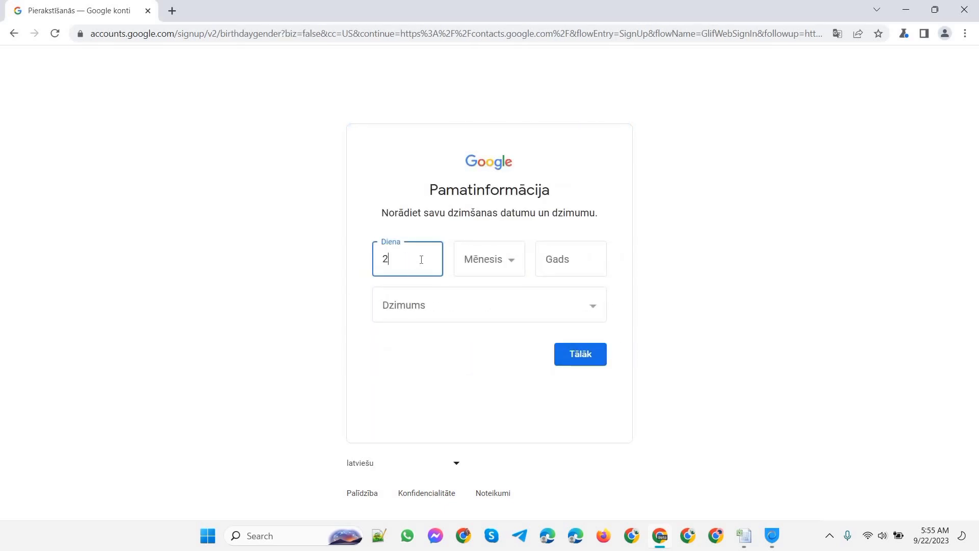
text(2)
click(481, 259)
click(485, 294)
click(552, 260)
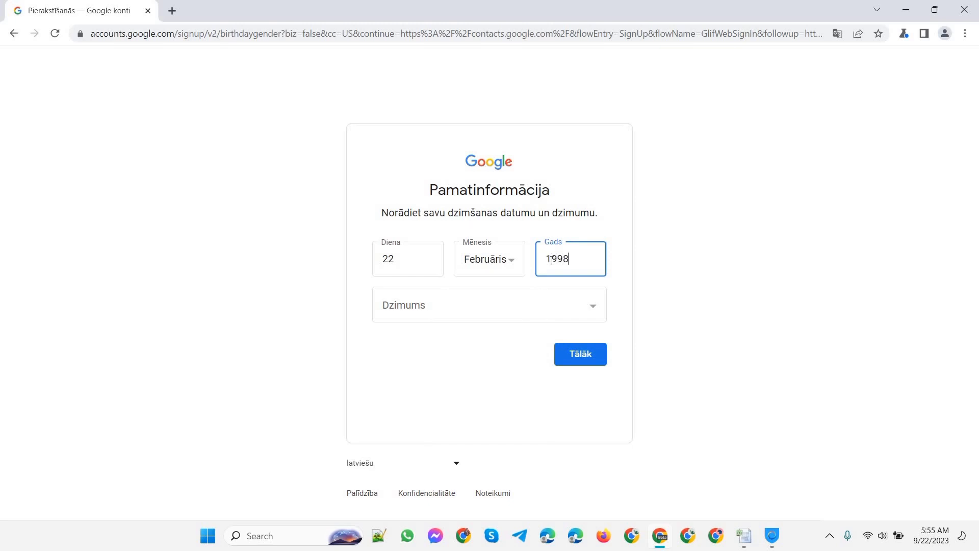
click(520, 303)
click(503, 330)
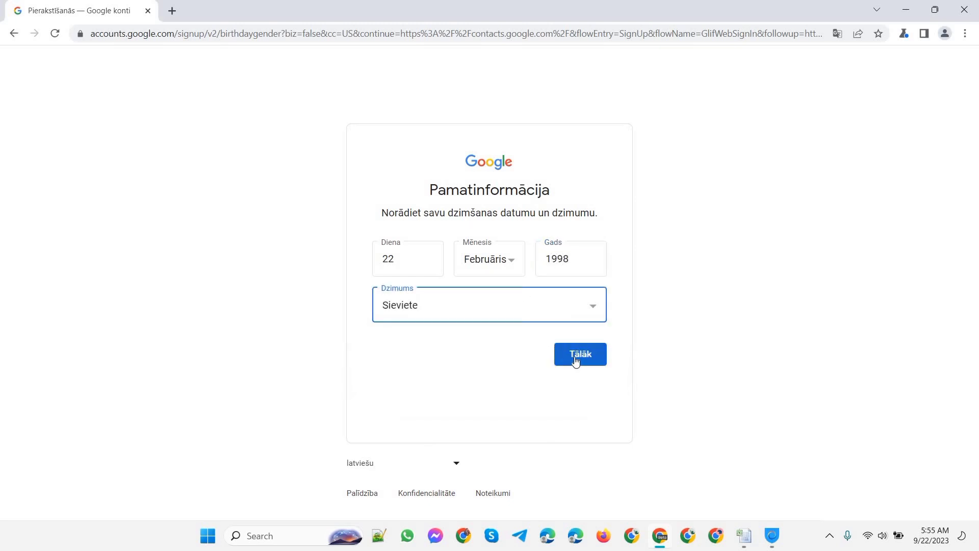
click(575, 361)
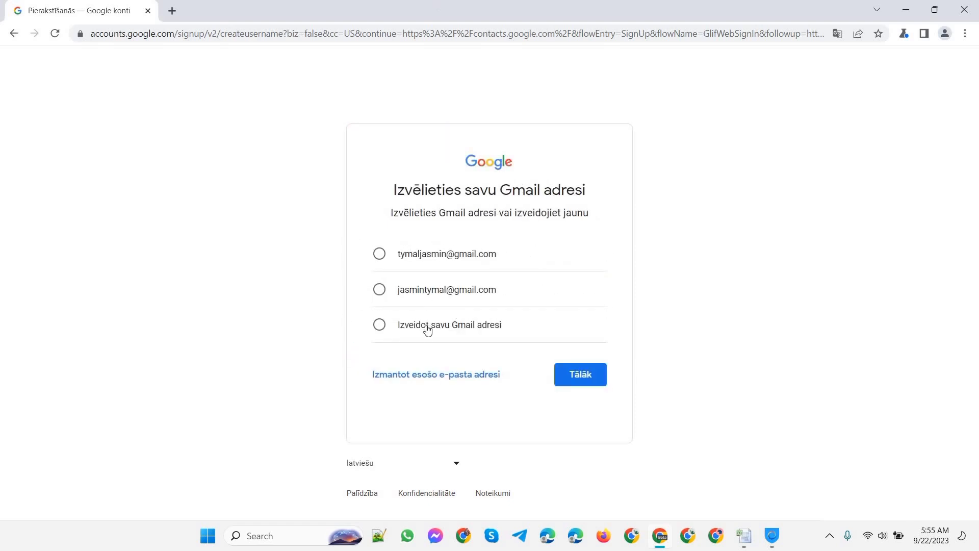
Step: Choose a custom Gmail address, enter the new username, and submit it
click(427, 327)
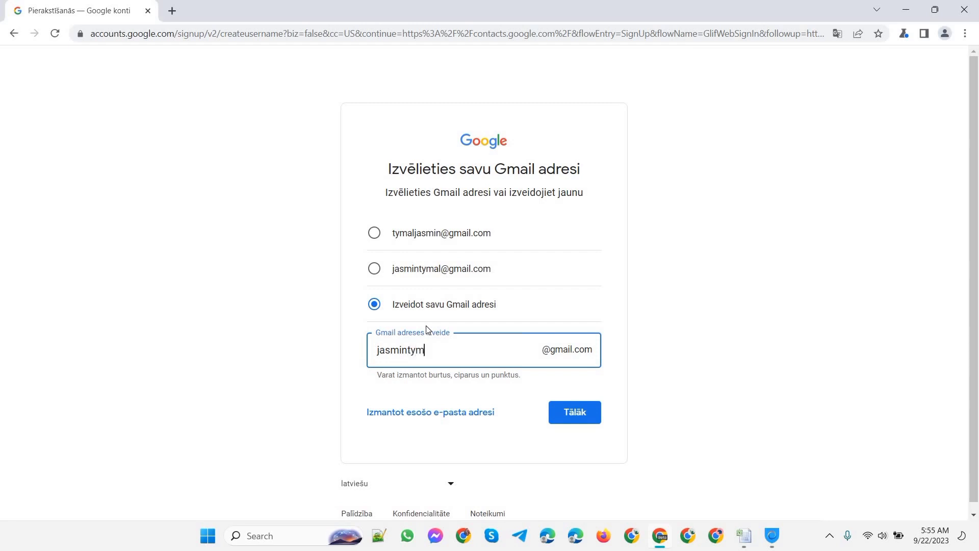
key(Return)
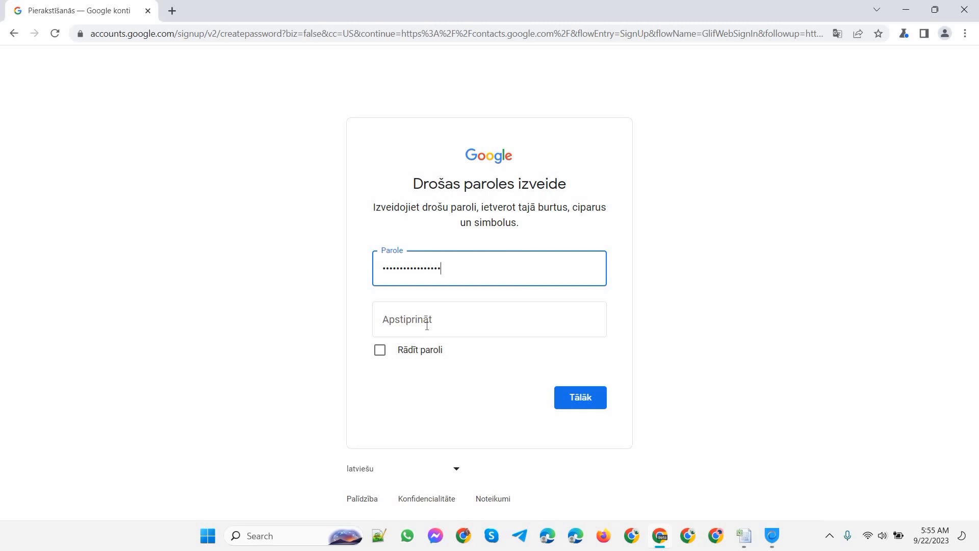
Step: Copy the password into the confirmation field and submit the password step
click(403, 356)
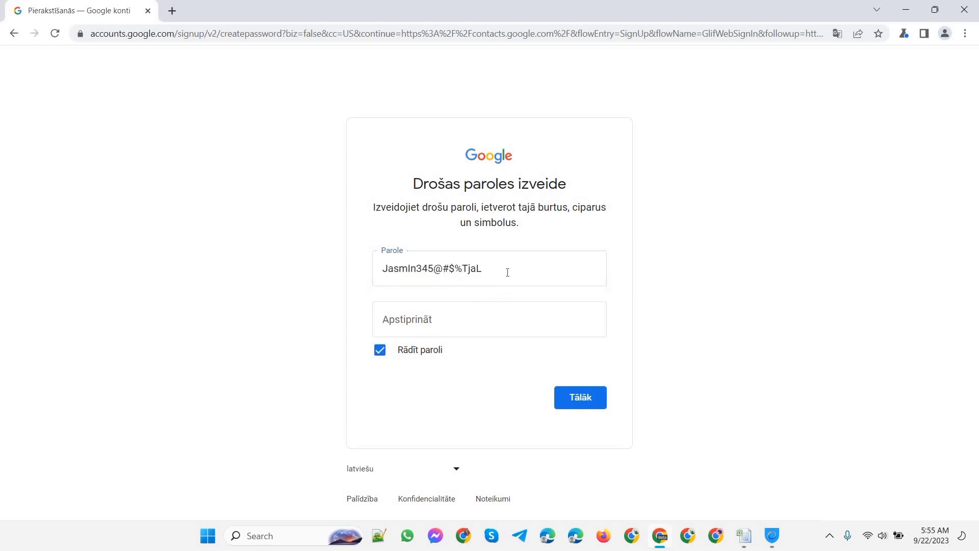
triple_click(401, 269)
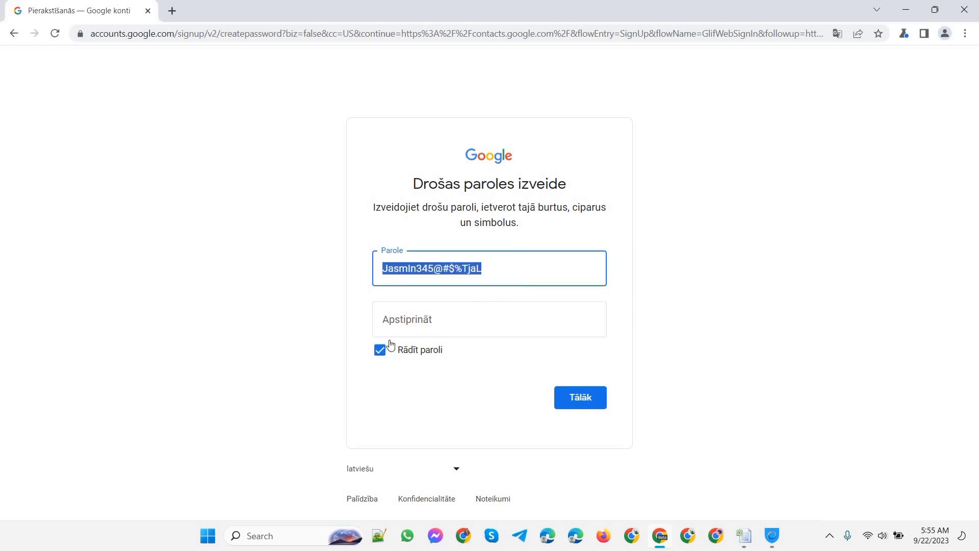
click(498, 271)
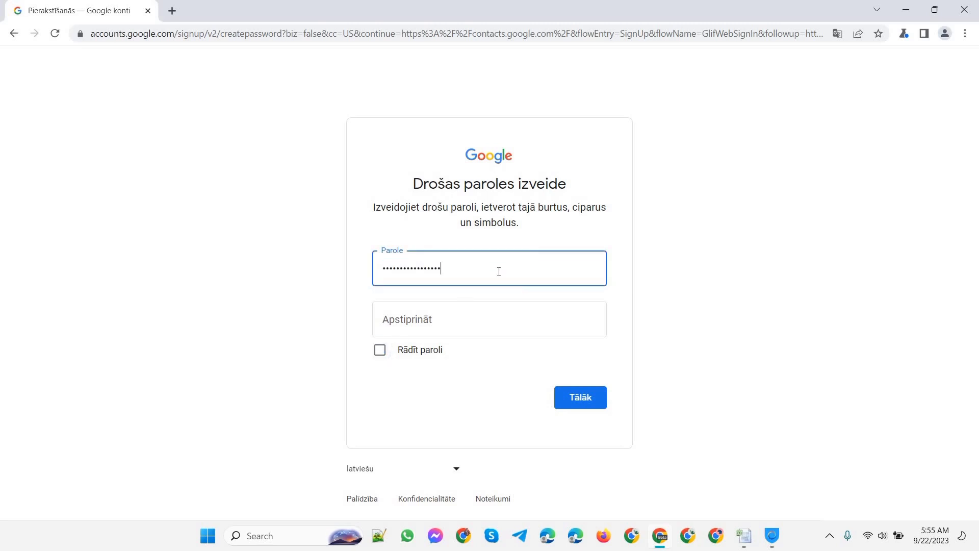
click(481, 314)
key(ctrl+v)
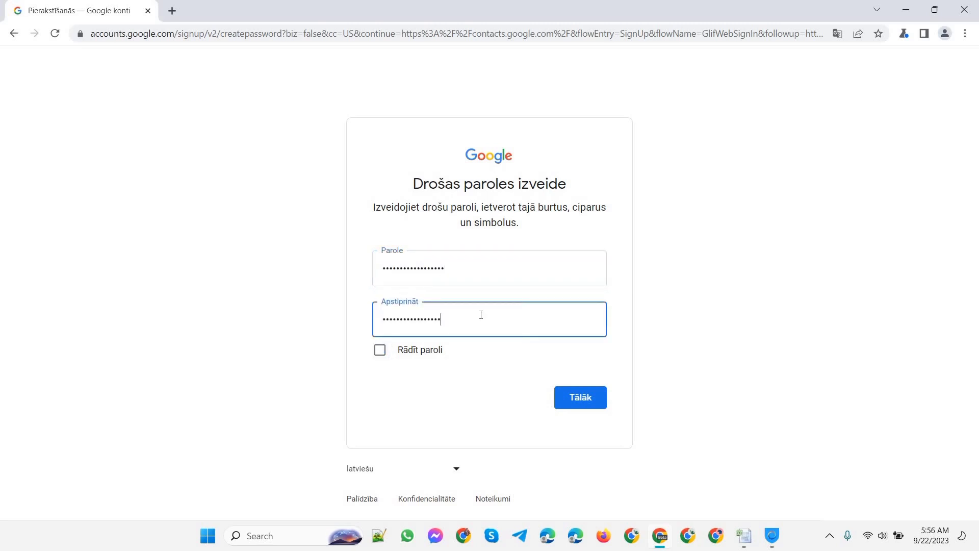
click(592, 397)
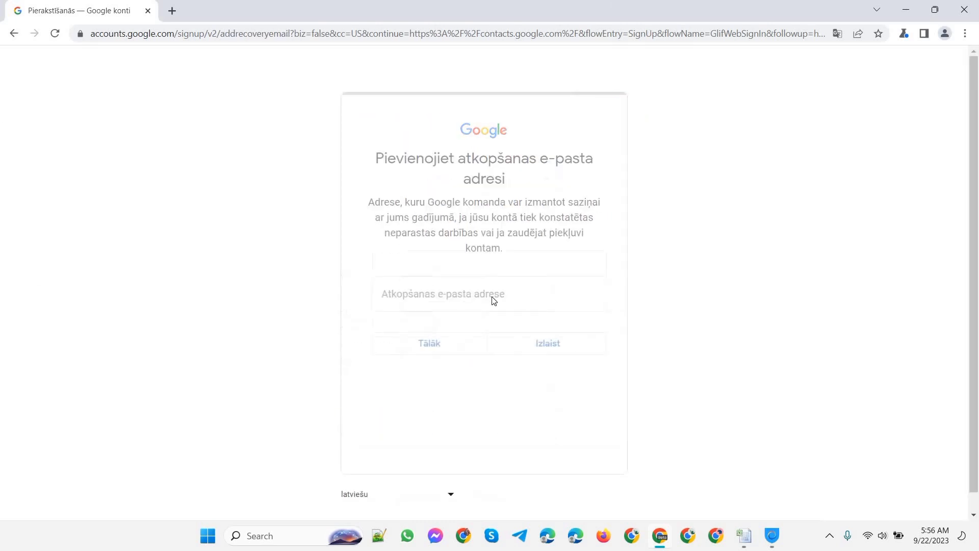
click(464, 541)
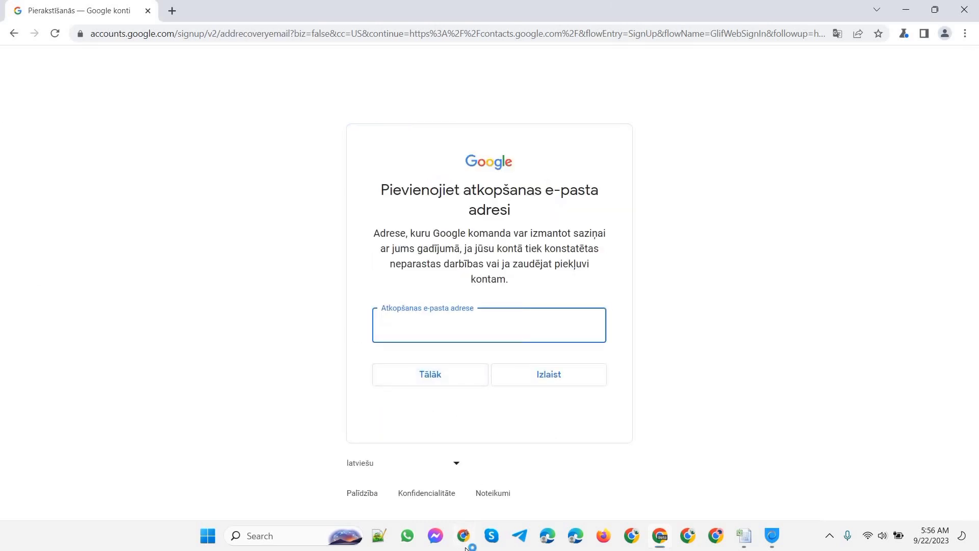
Step: Paste the password into B165 and copy the recovery e-mail from C165 of the tracker
click(195, 221)
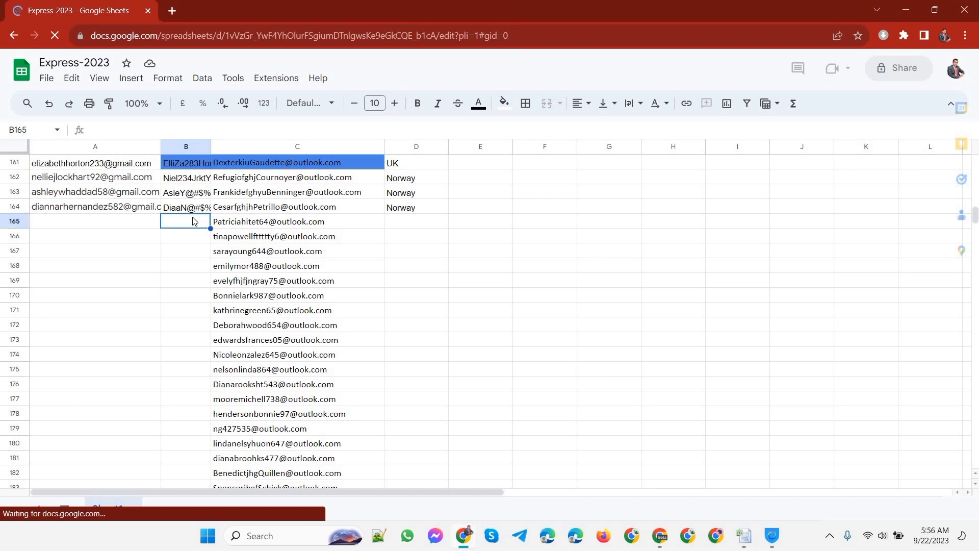
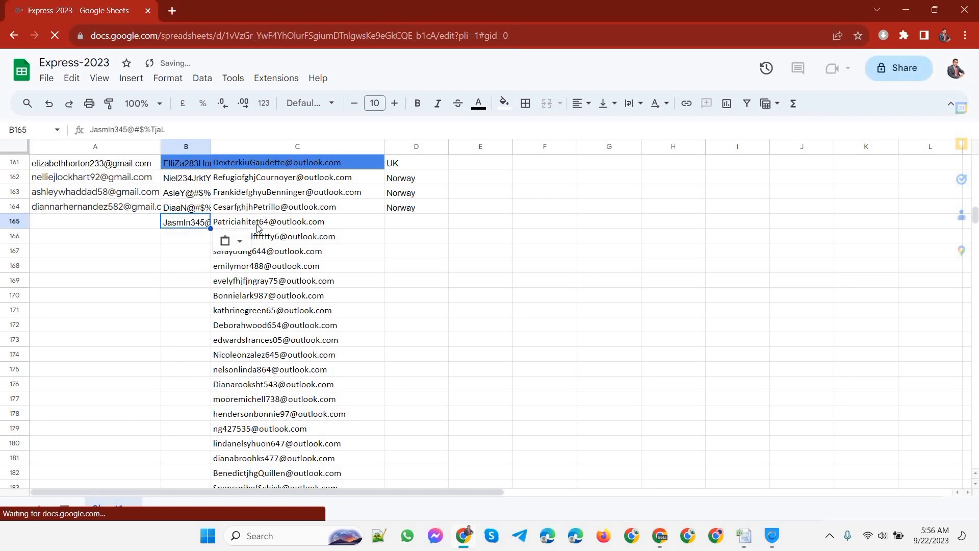
click(258, 226)
key(ctrl+c)
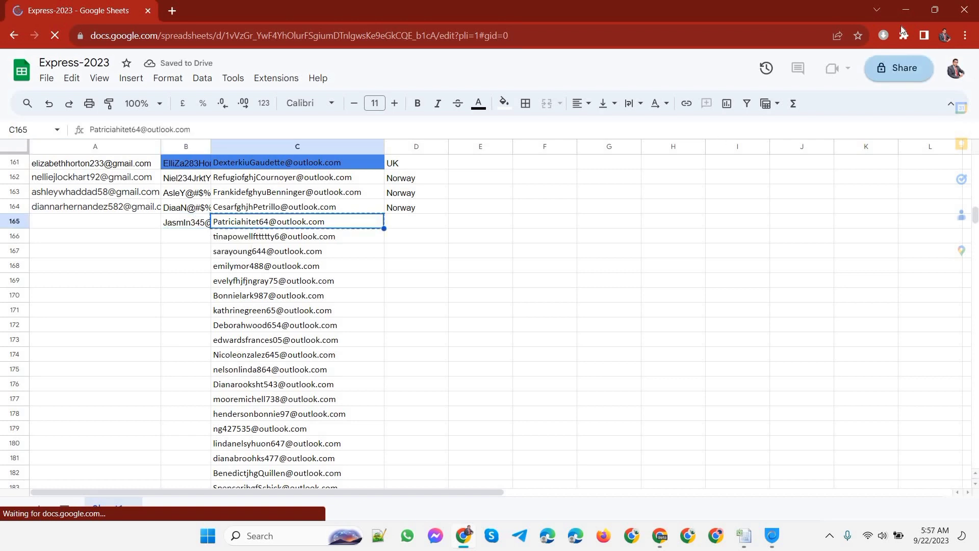
click(915, 14)
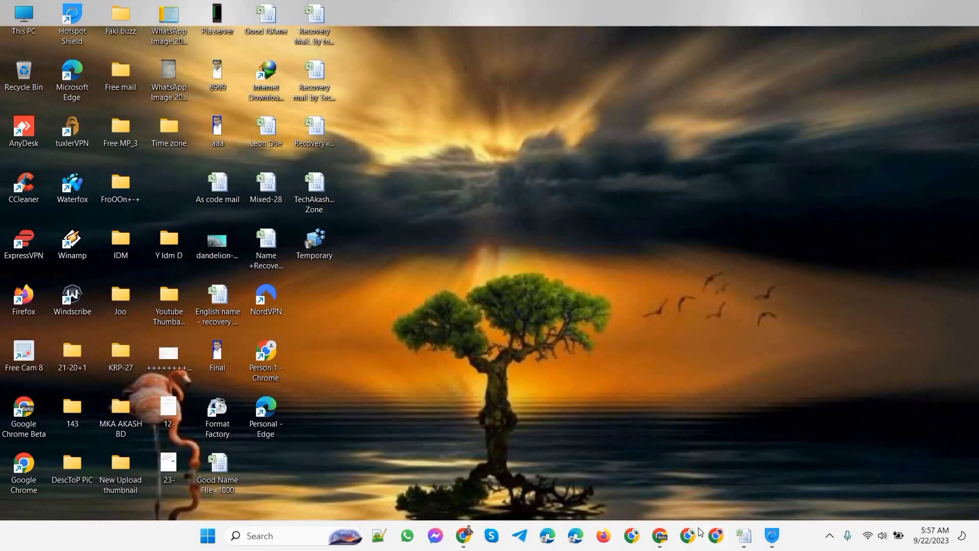
click(664, 542)
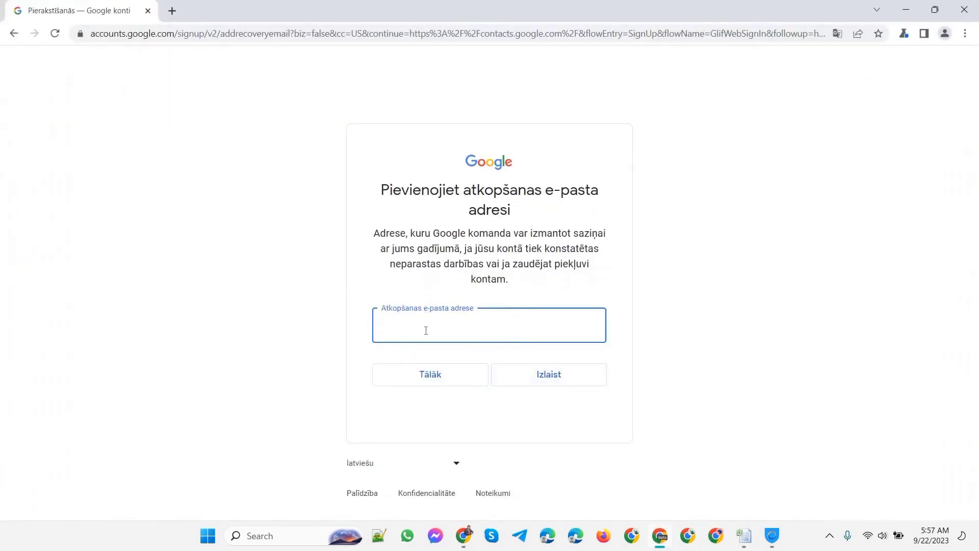
Step: Paste the recovery e-mail, then open a fresh Google signup form in a new tab
key(ctrl+v)
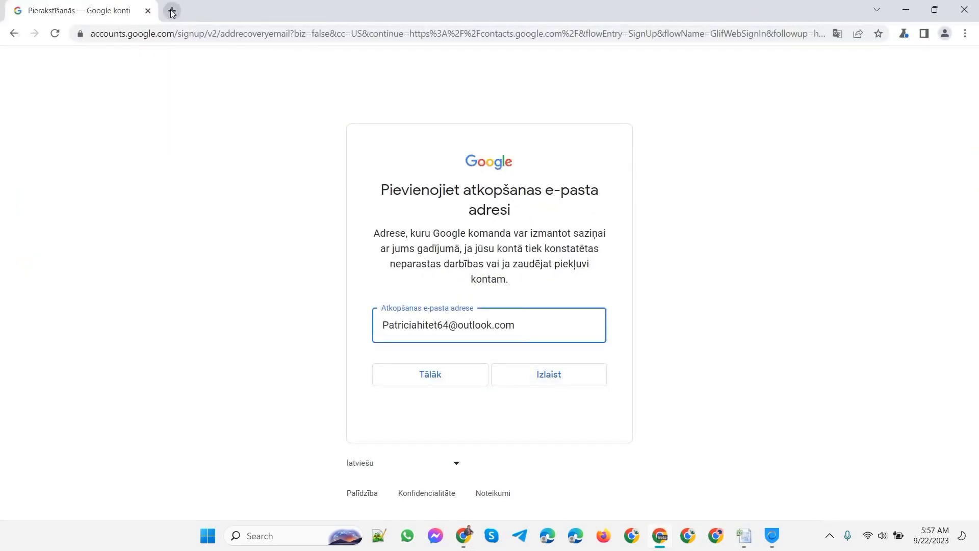
click(173, 10)
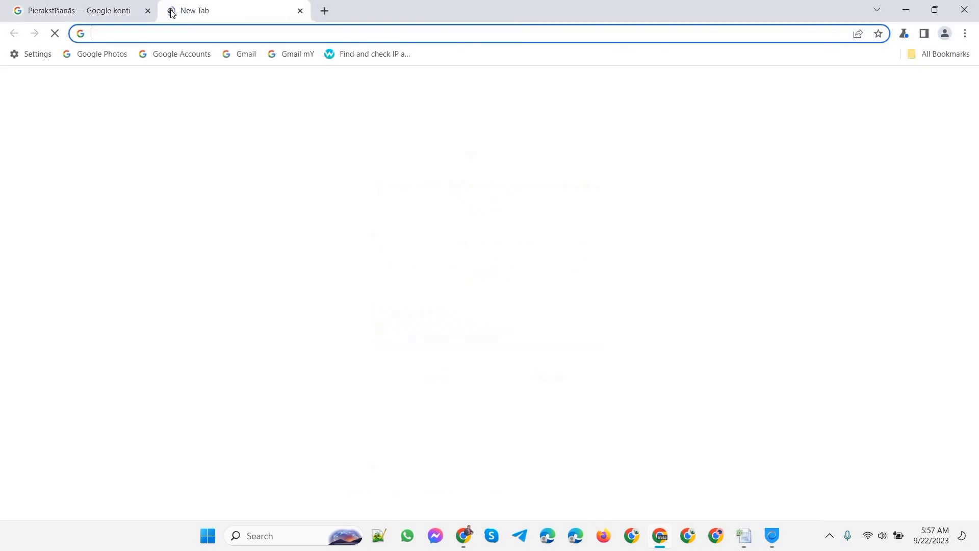
click(204, 54)
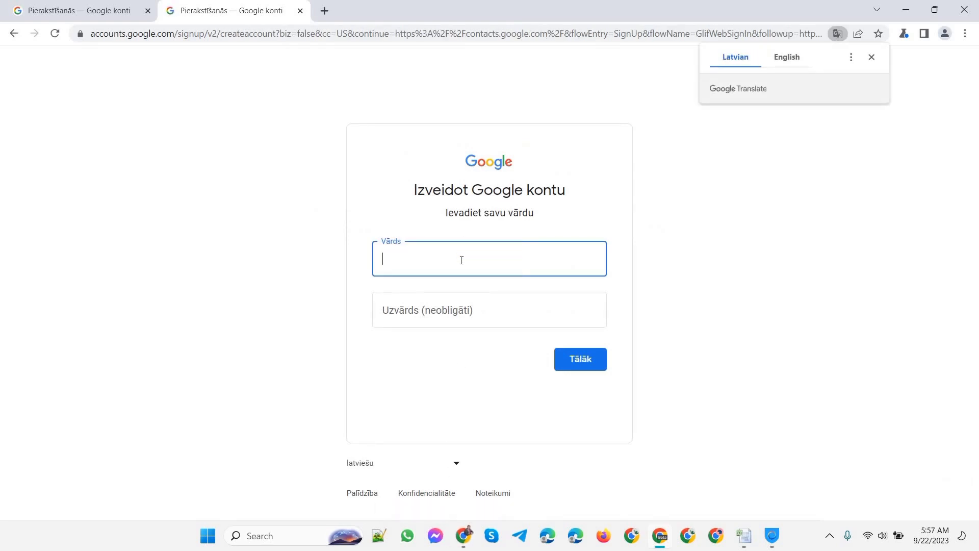
Step: Dismiss the translation offer, enter the first name and surname, and continue
click(462, 260)
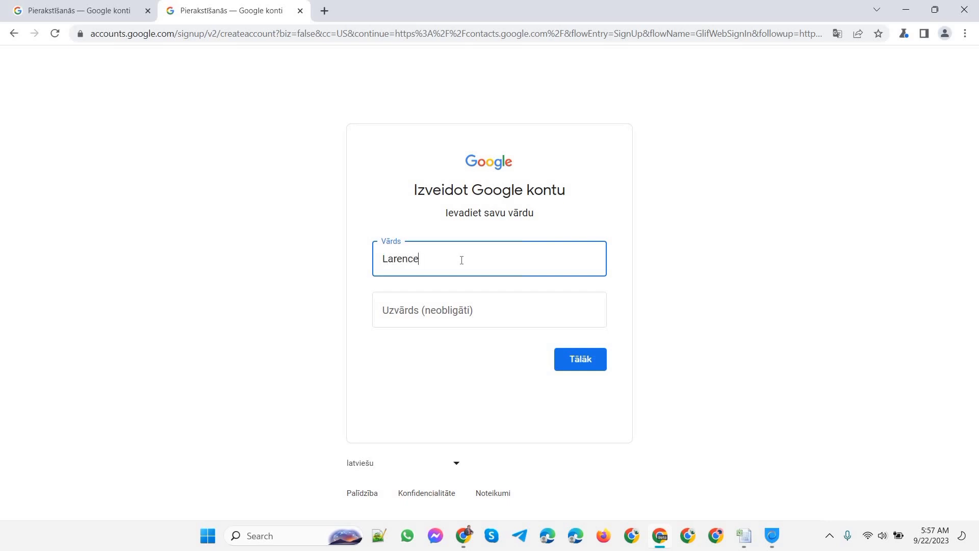
key(Tab)
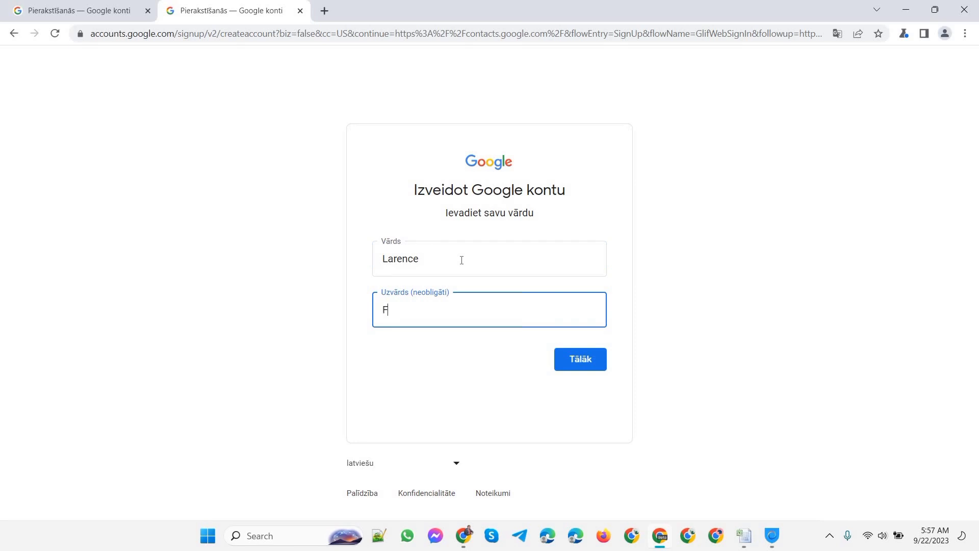
text(Franklin)
key(Return)
Step: Set birthday 30 Maijs 1990 and gender Sieviete, submit, and choose a custom Gmail address
click(420, 261)
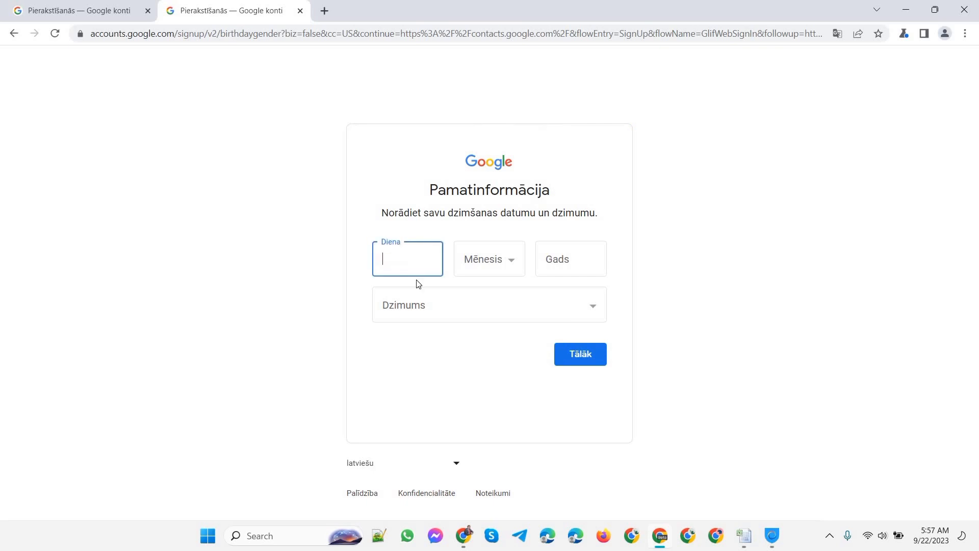
text(30)
click(480, 266)
click(489, 334)
click(555, 249)
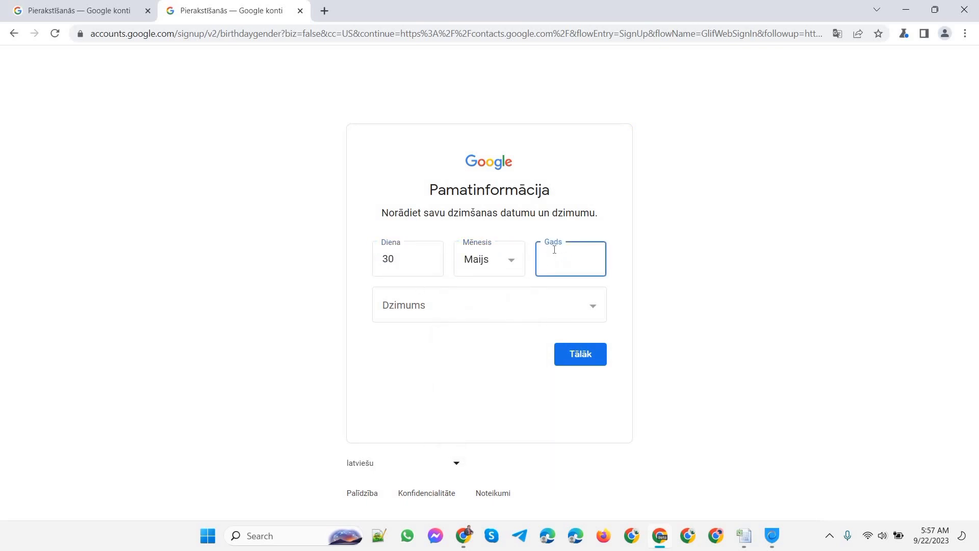
text(1990)
click(495, 314)
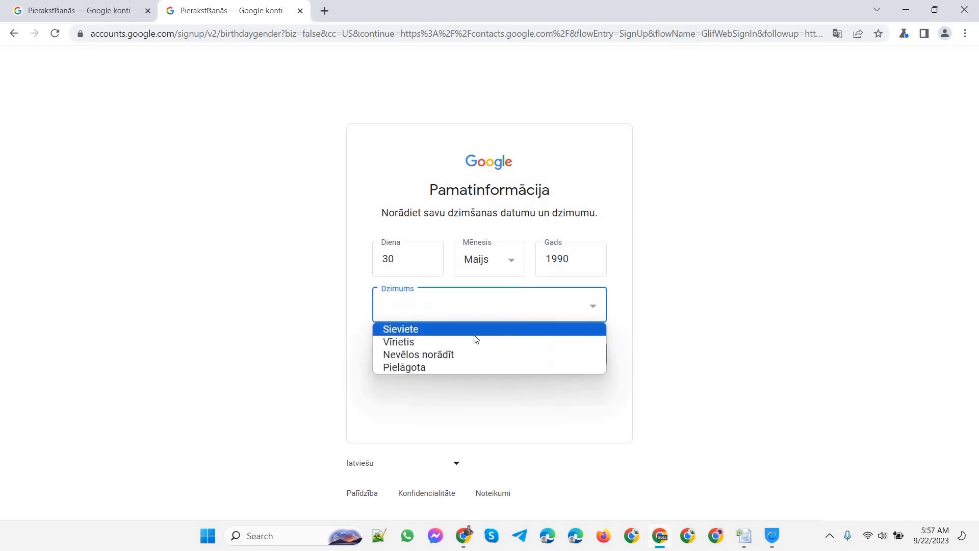
click(477, 330)
click(587, 363)
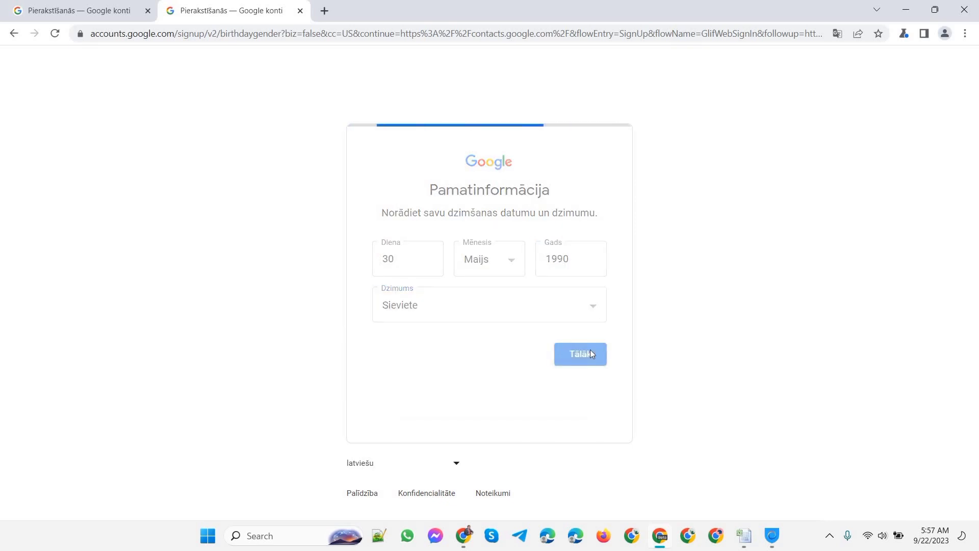
click(417, 332)
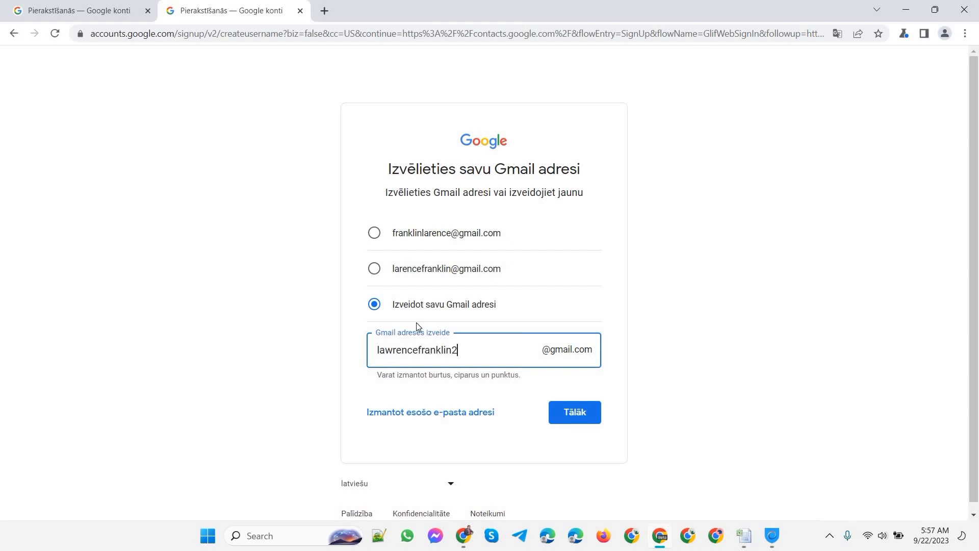
Step: Submit the chosen custom Gmail username
key(Return)
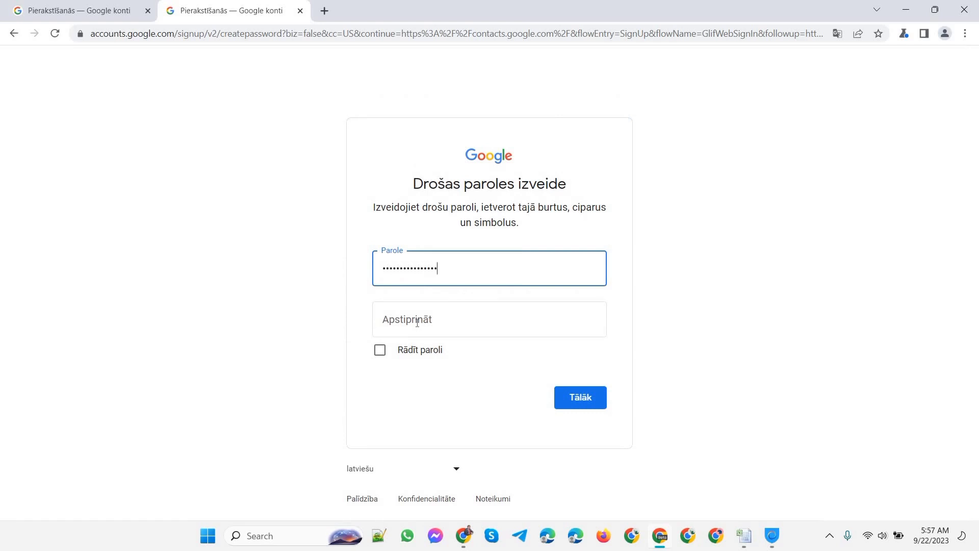
Step: Paste the copied password into Apstiprināt, continue, then select cell B166 in the tracker sheet
click(413, 358)
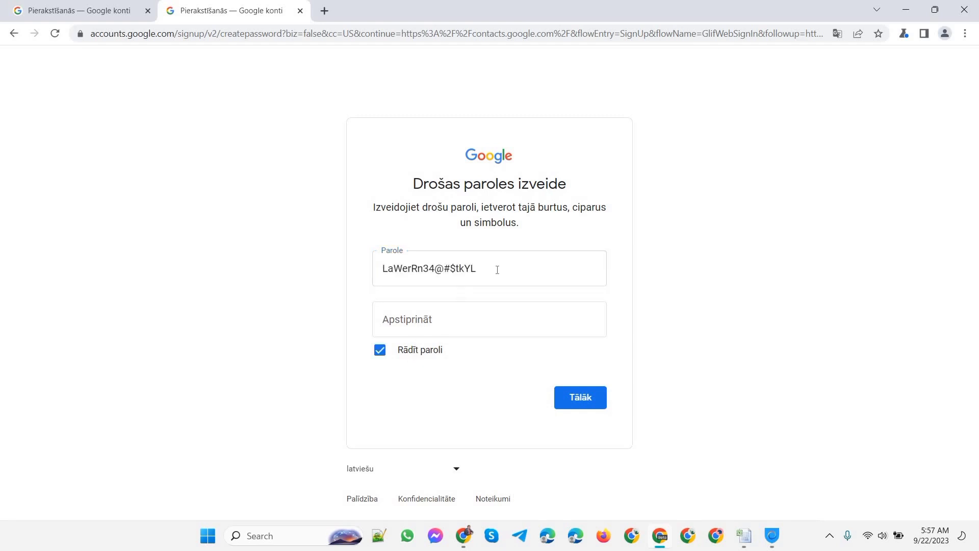
drag(498, 266, 322, 273)
click(418, 356)
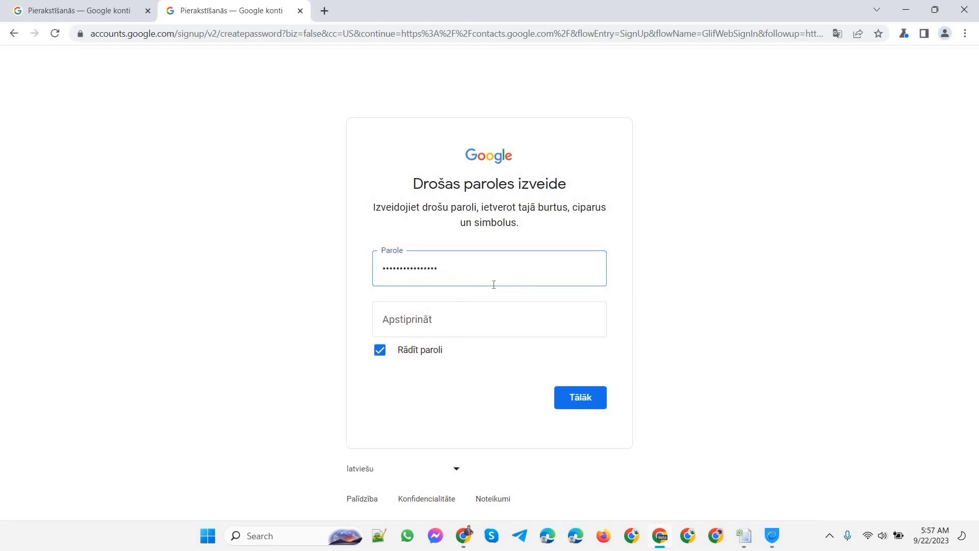
click(461, 319)
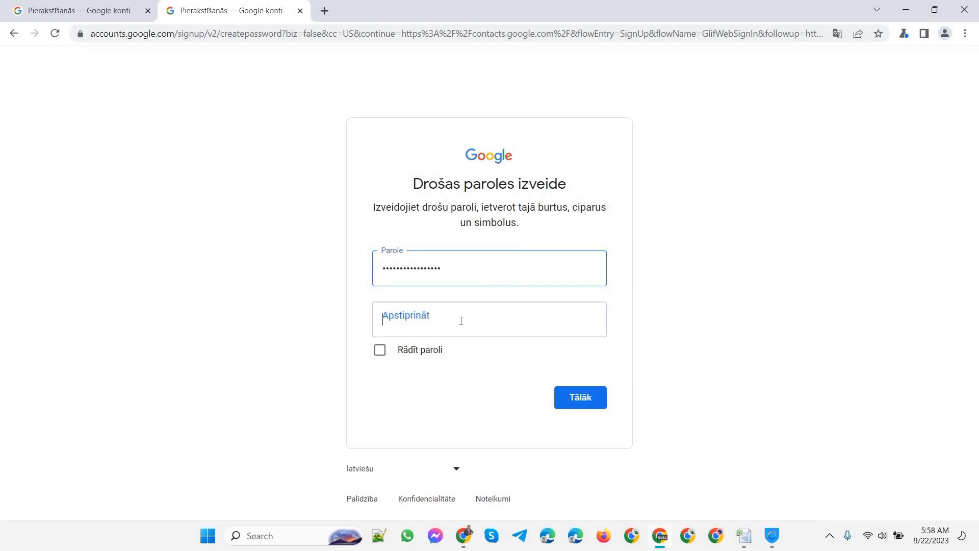
key(ctrl+v)
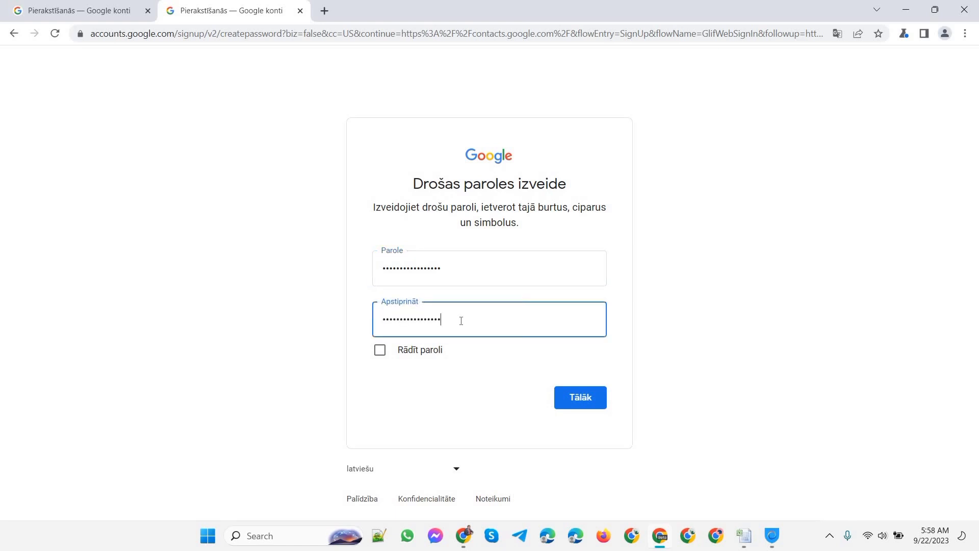
double_click(461, 320)
click(580, 397)
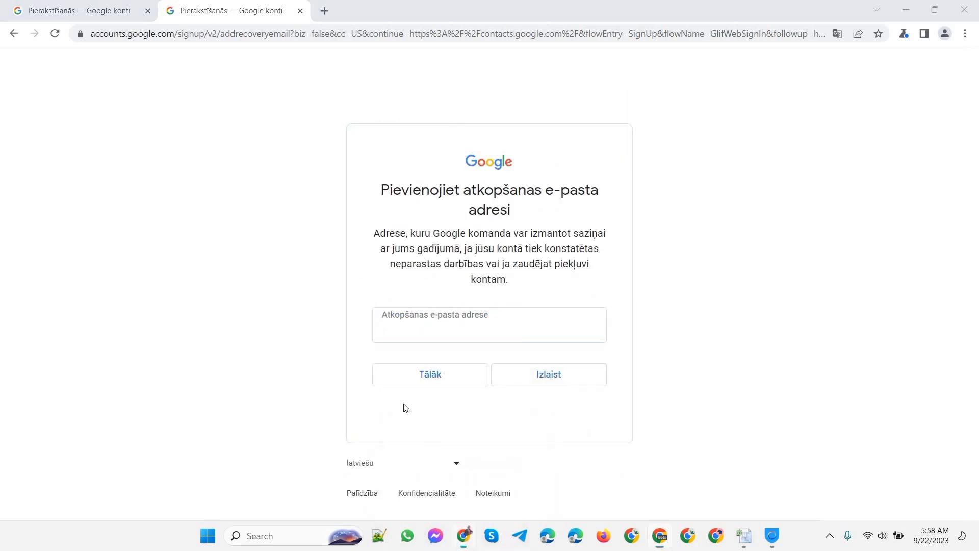
key(alt+Tab)
click(182, 236)
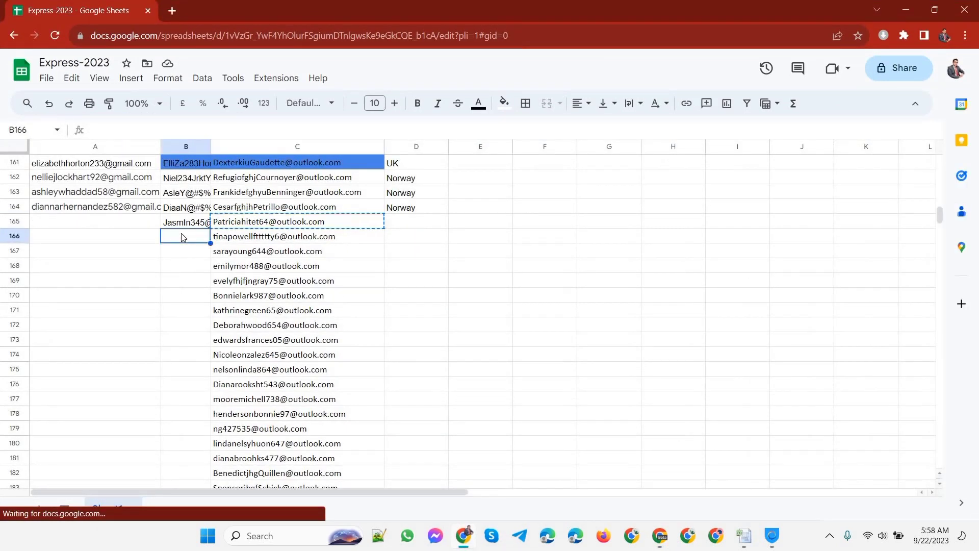
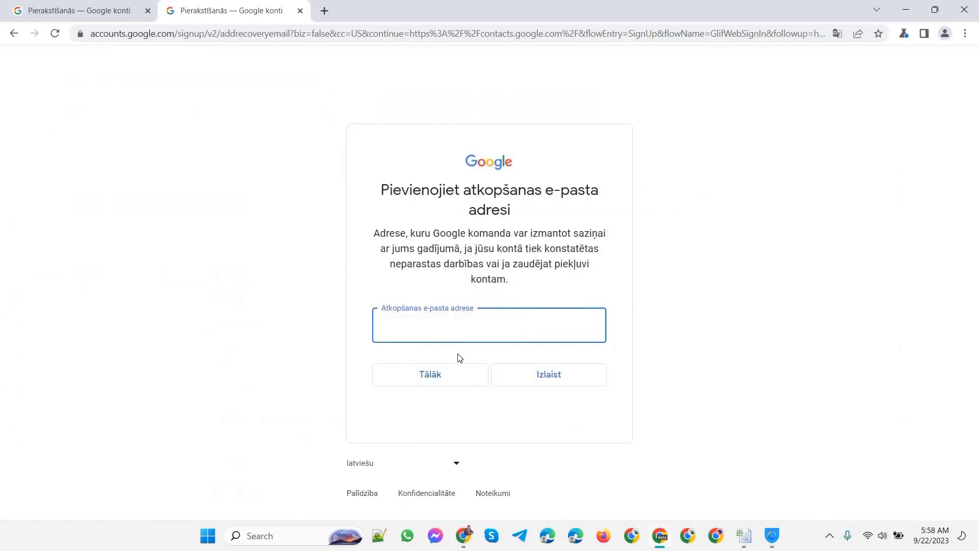
Step: Paste the sheet's email as recovery address, then start a new Google sign-up in a fresh tab
key(ctrl+v)
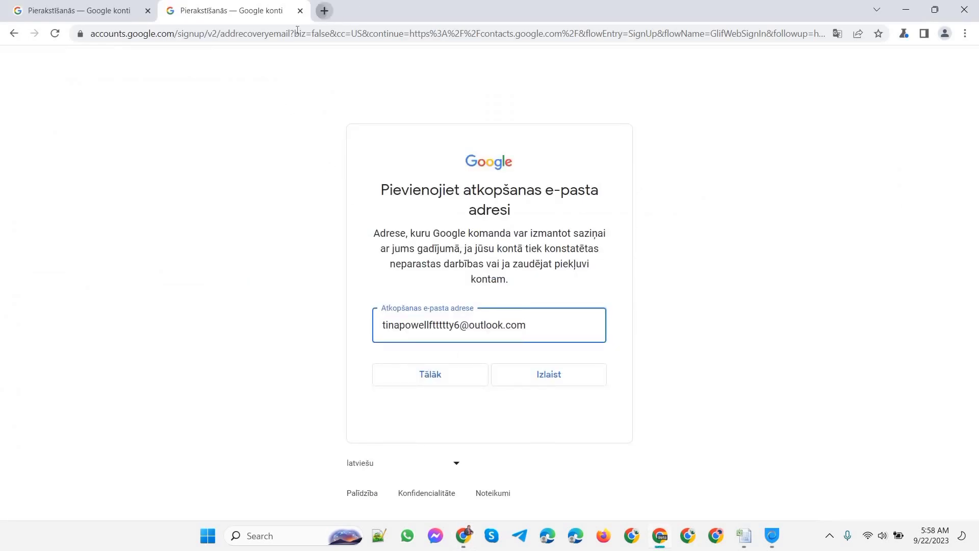
click(325, 10)
click(199, 55)
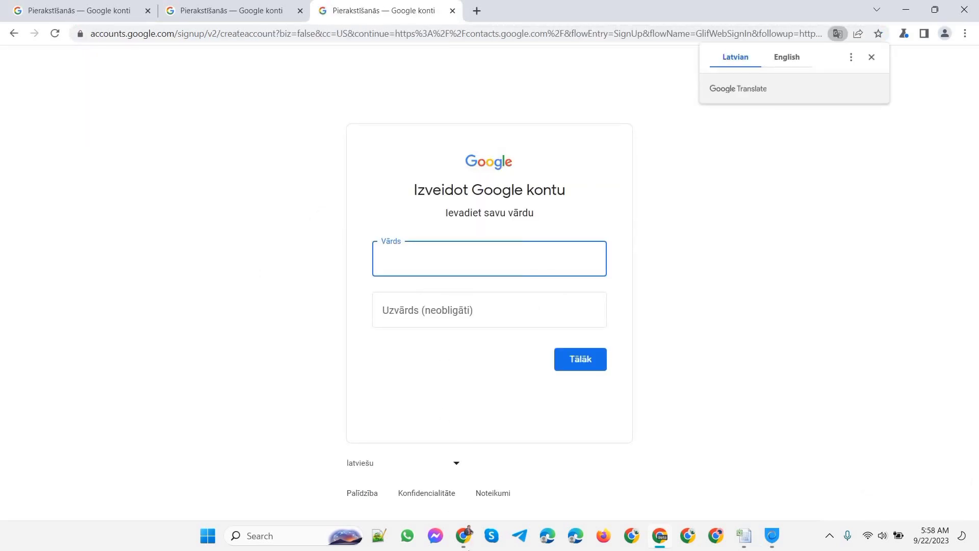
click(462, 535)
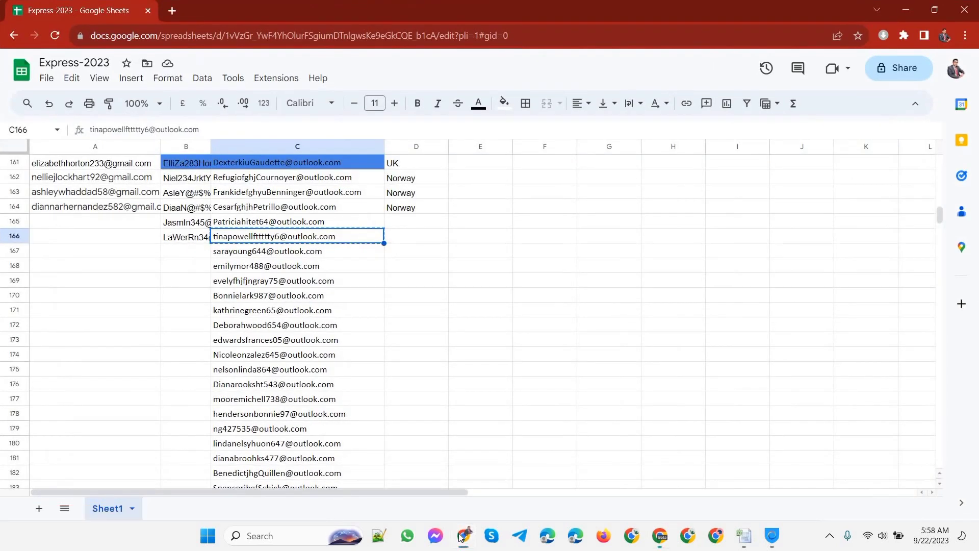
click(463, 535)
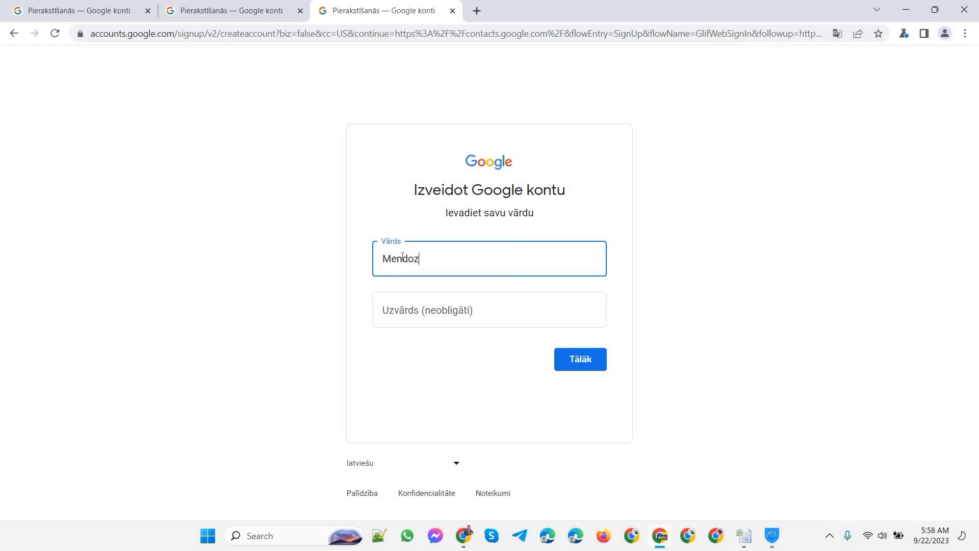
Step: Enter the new account holder's first and last name and continue
click(402, 257)
text(Mendoza)
key(Tab)
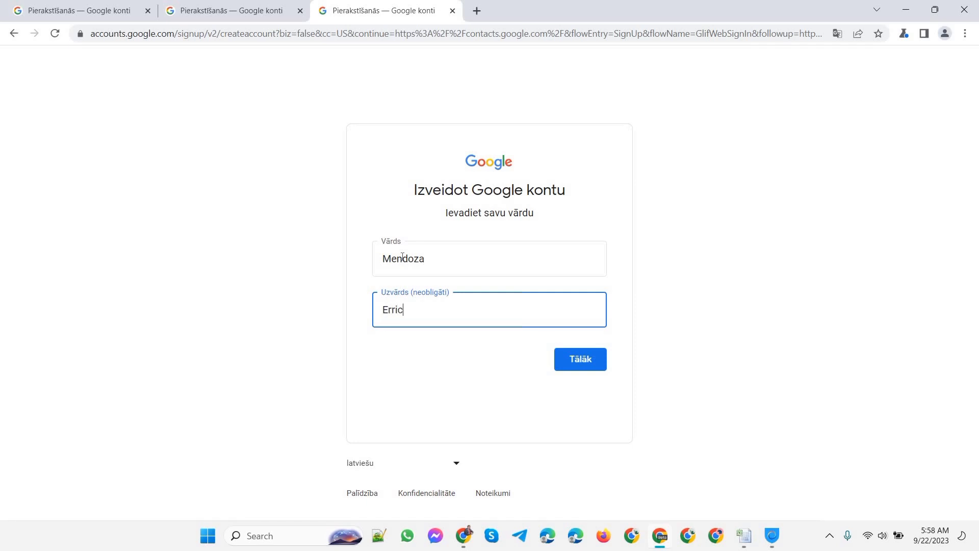
click(564, 368)
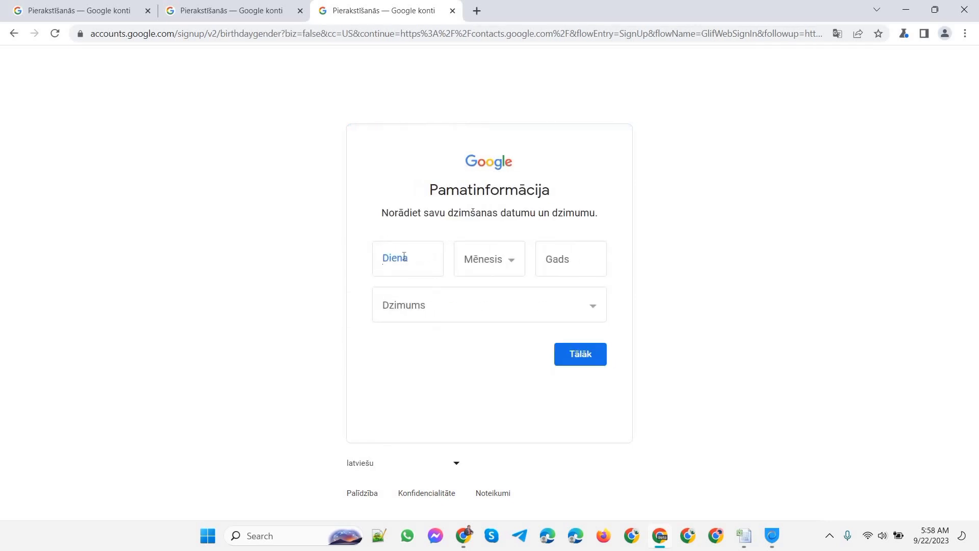
Step: Set the birth date to 16 Marts 1996 and gender to Sieviete, then continue
text(16)
click(483, 274)
key(m)
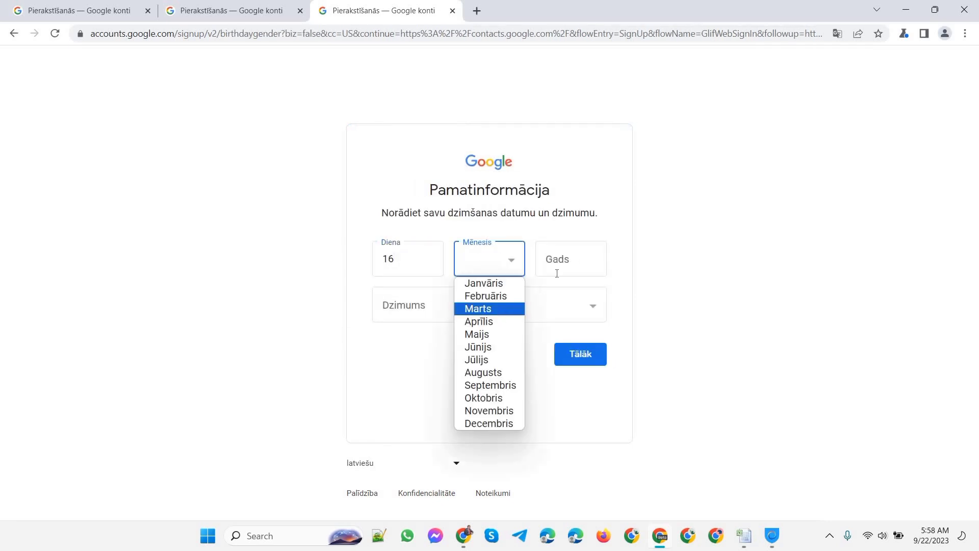
key(Return)
click(561, 261)
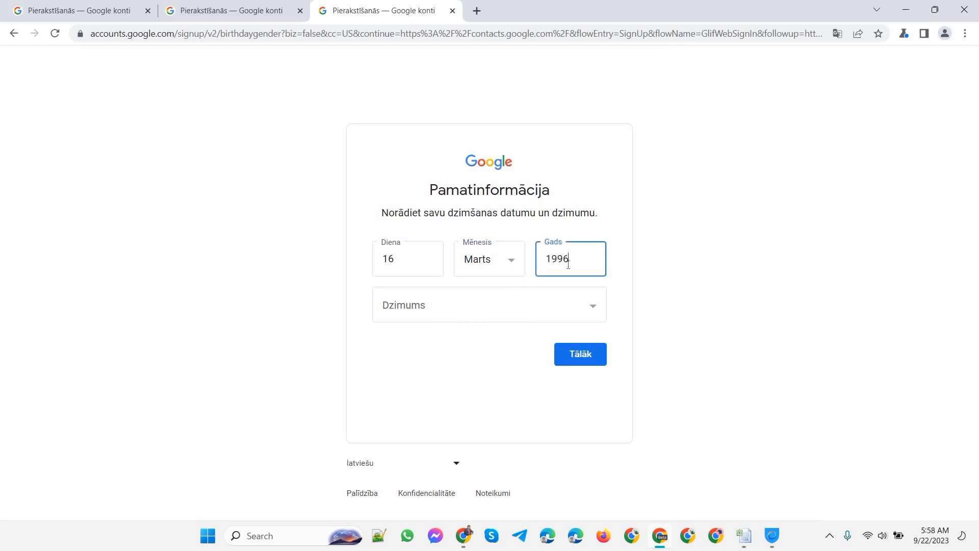
click(524, 301)
key(s)
key(Return)
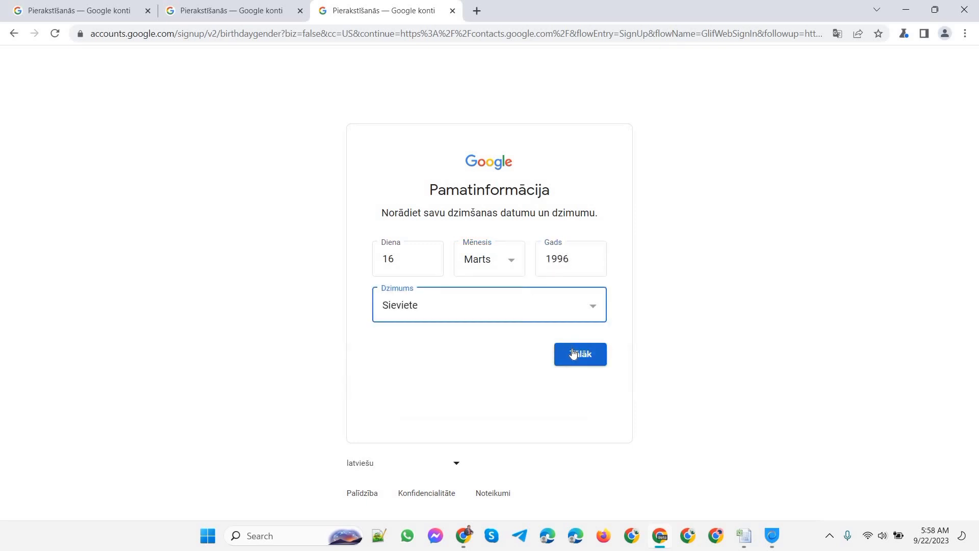
click(572, 353)
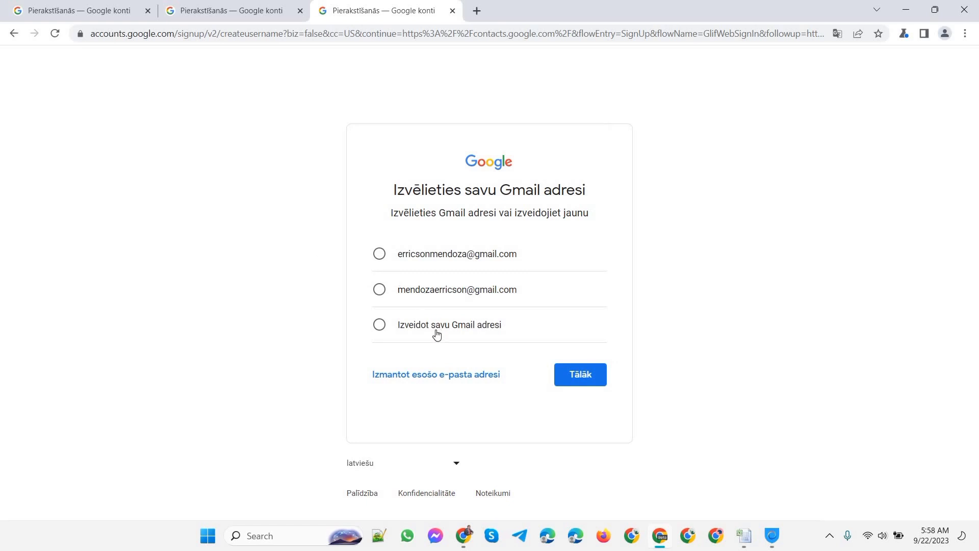
Step: Choose a custom Gmail username based on the holder's surname, then enter a password
click(435, 330)
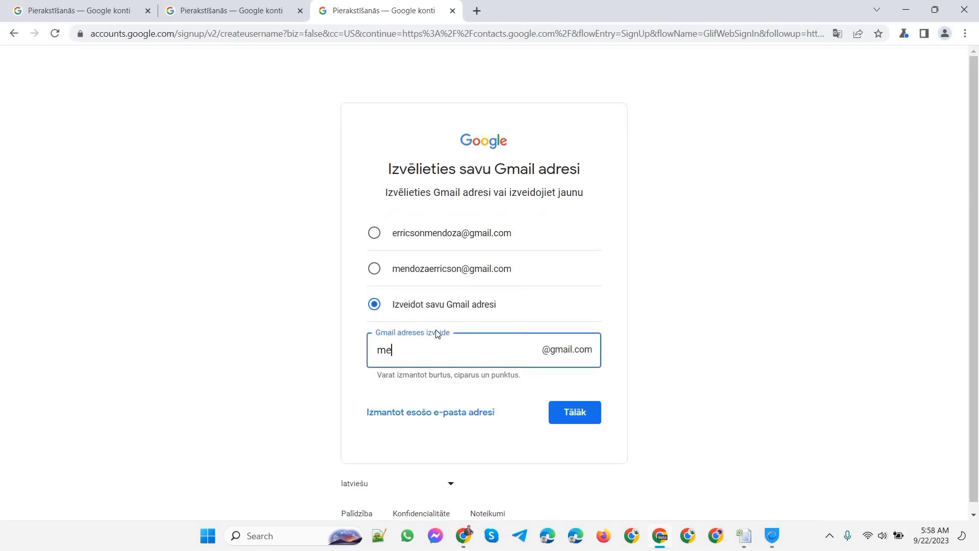
click(580, 411)
text(••)
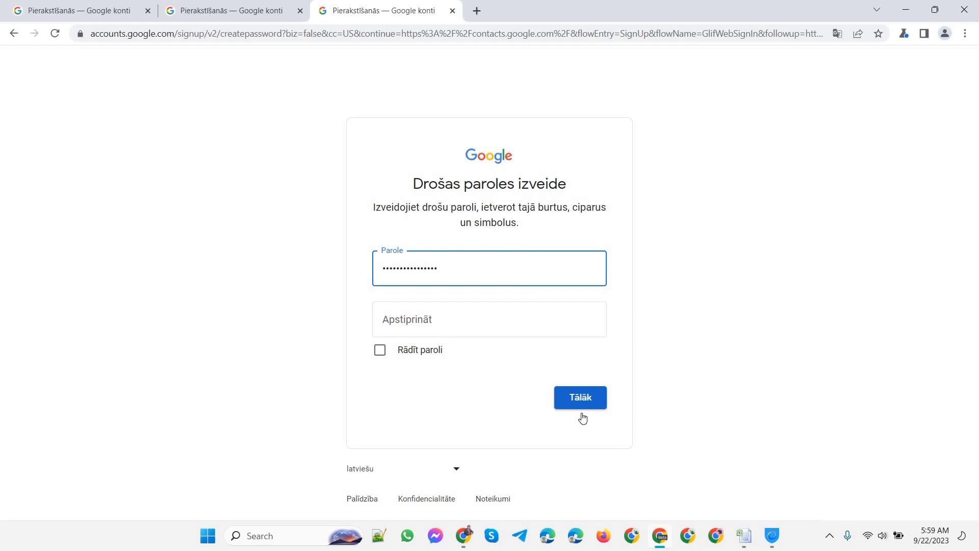
Step: Remove a stray character from the password, copy it into the Apstiprināt field and continue
click(430, 350)
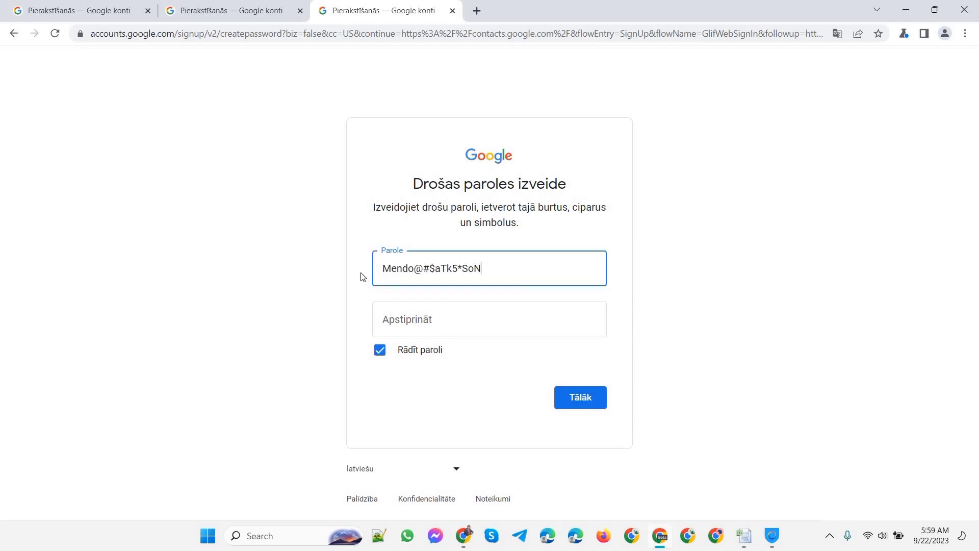
key(ctrl+a)
click(463, 268)
key(BackSpace)
key(ctrl+a)
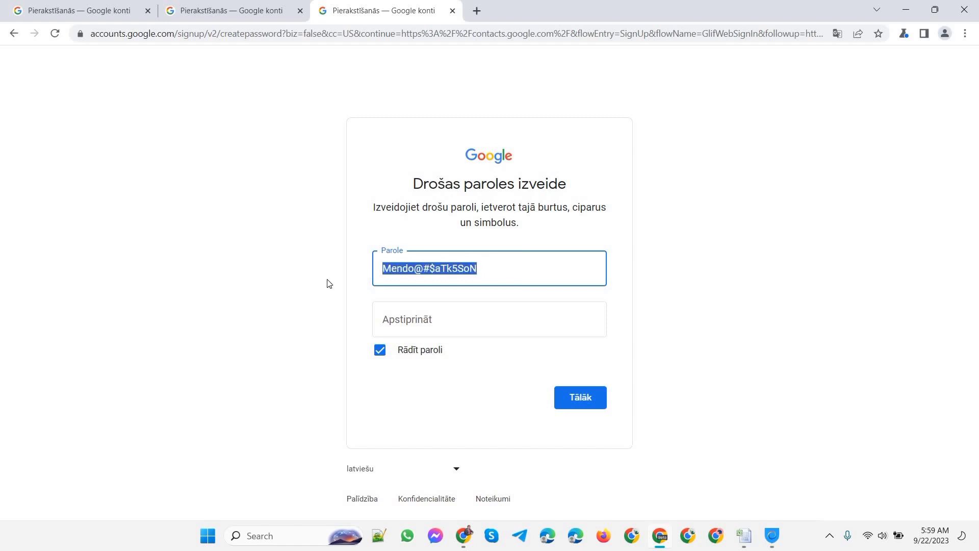
click(379, 350)
click(508, 262)
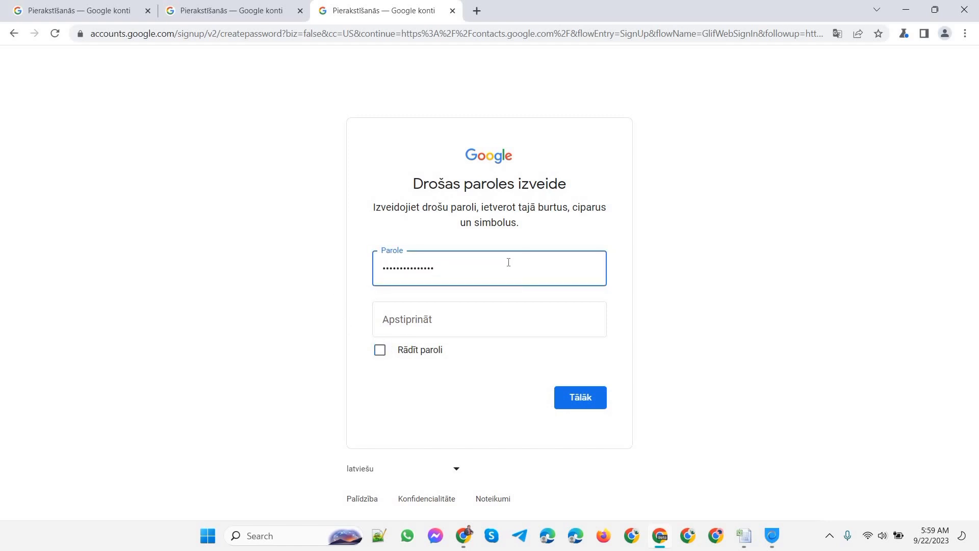
click(491, 307)
key(ctrl+v)
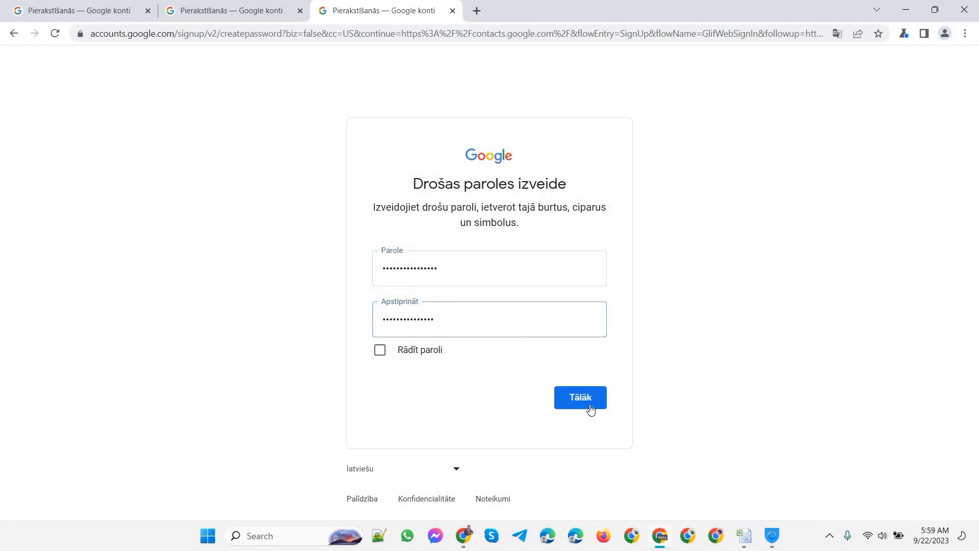
click(589, 408)
key(ctrl+v)
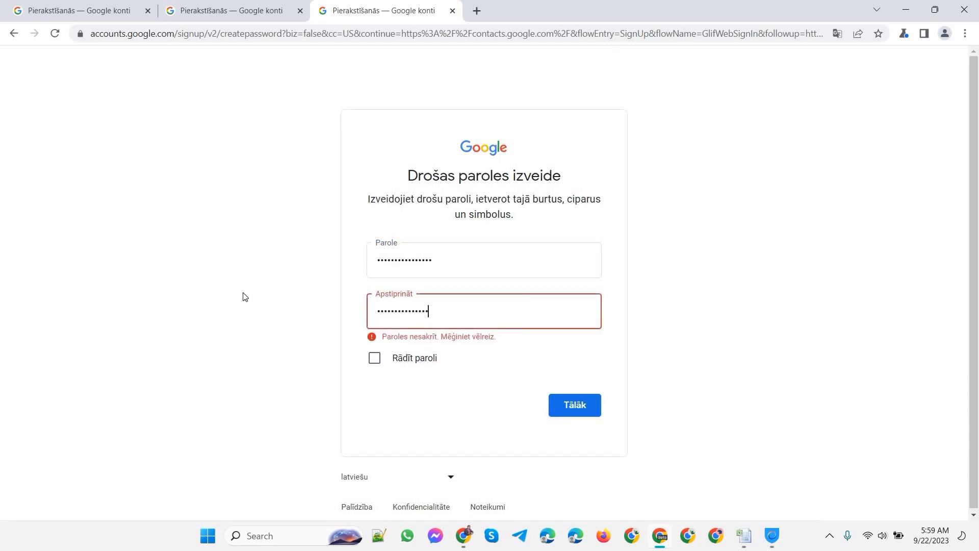
click(559, 405)
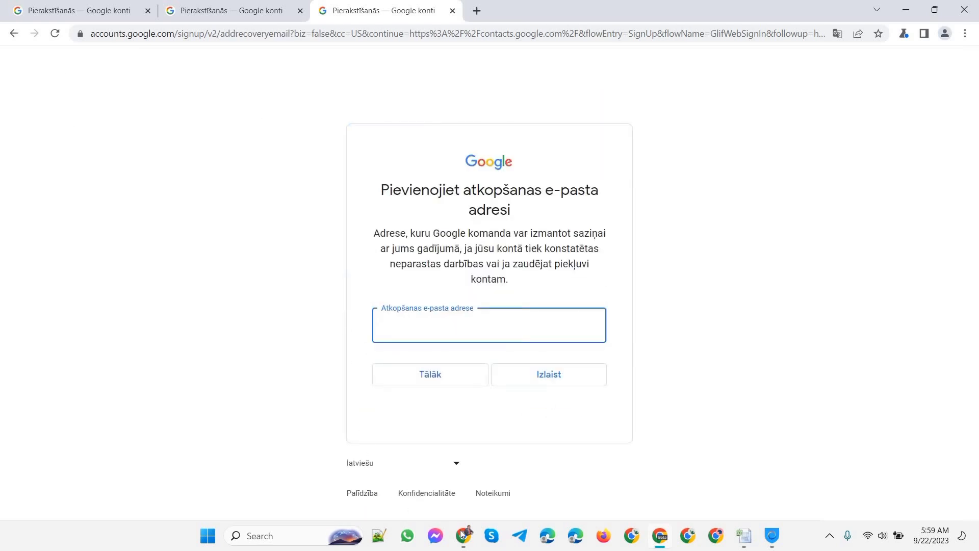
Step: Log the password in cell B167 of Express-2023 and select the recovery email in C167
click(461, 503)
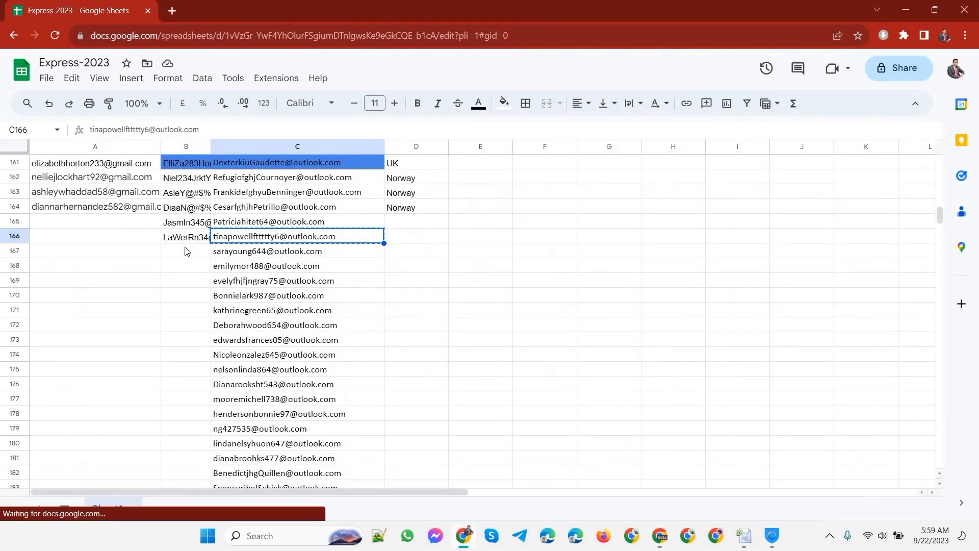
key(ctrl+v)
click(227, 254)
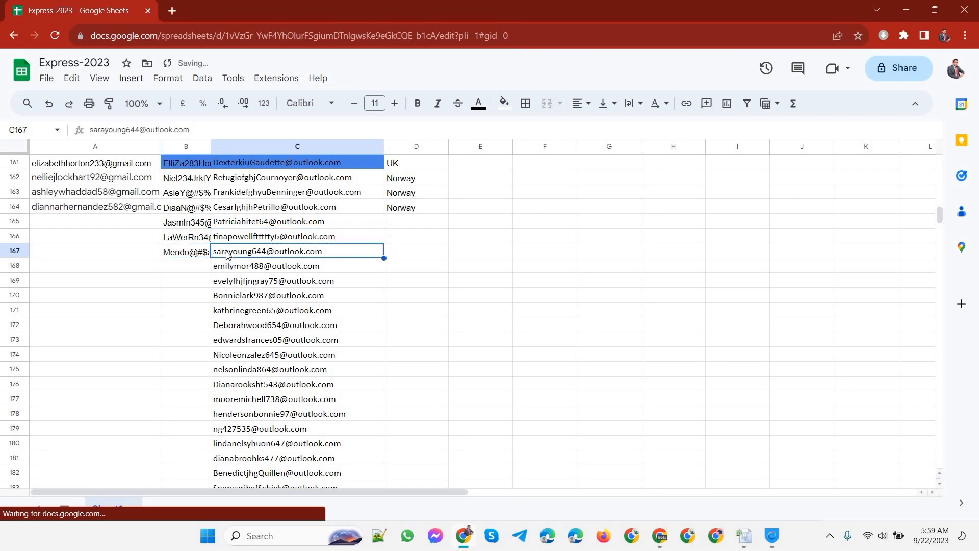
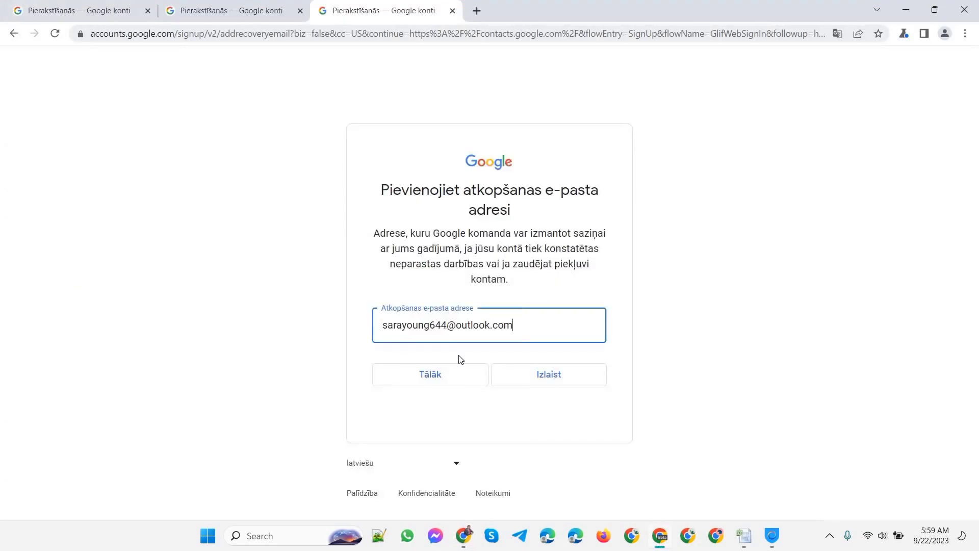
Step: Submit the recovery email on each of the three signups
click(463, 380)
click(89, 14)
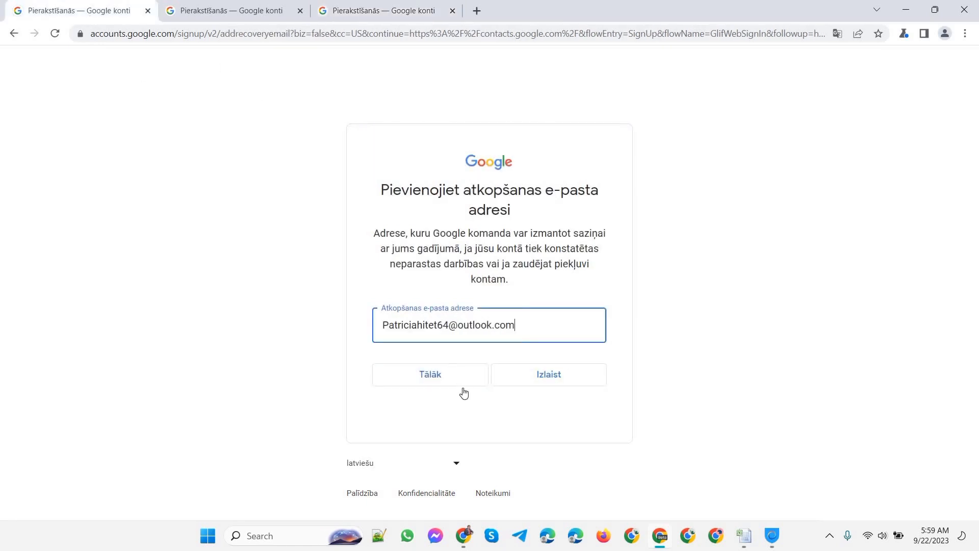
click(450, 386)
key(ctrl+Tab)
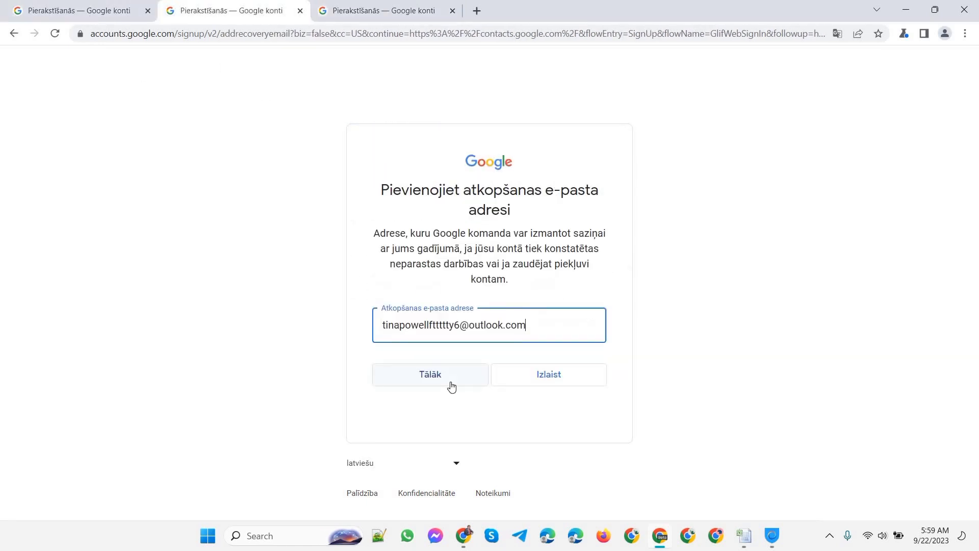
click(448, 385)
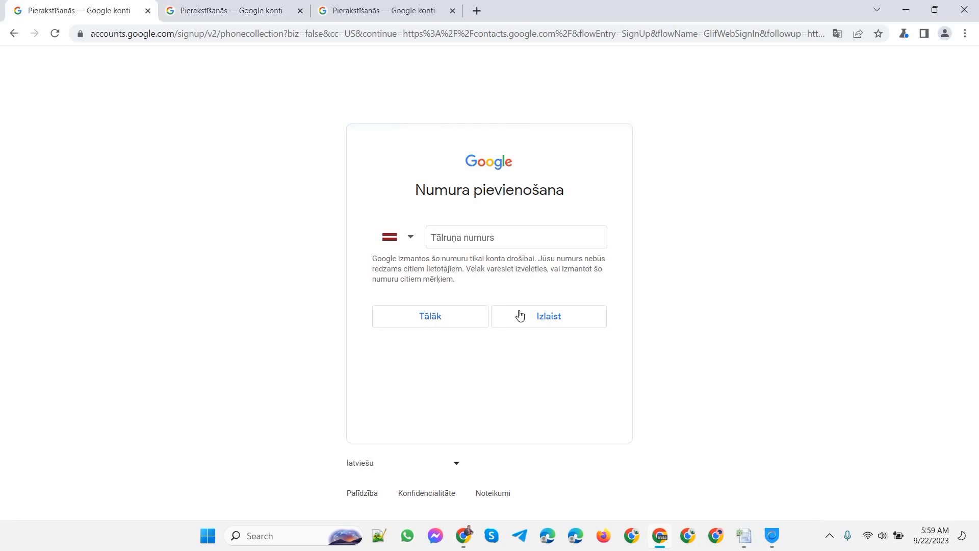
Step: Skip adding a phone number on all three signups
click(571, 322)
click(571, 322)
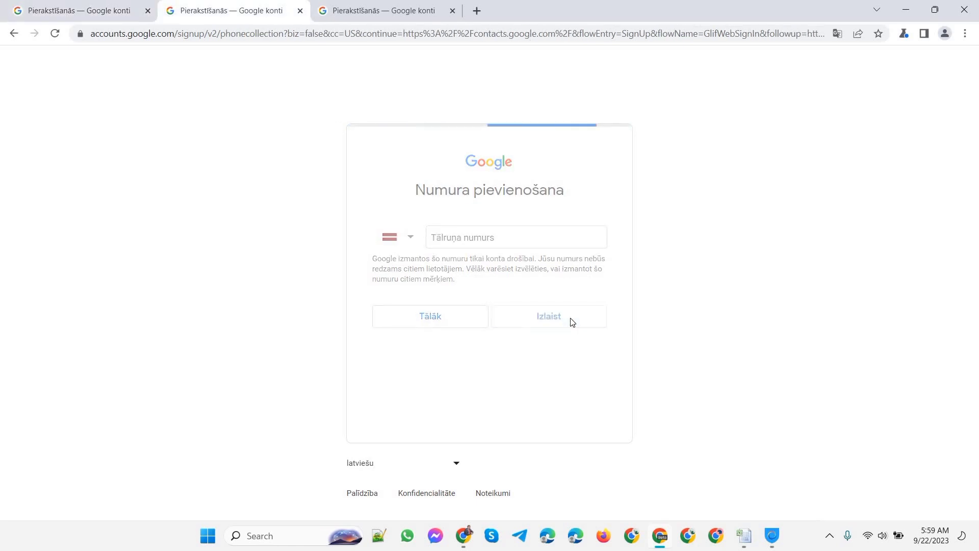
key(ctrl+Tab)
click(571, 323)
Step: Continue past the account review page on all three signups
key(ctrl+Tab)
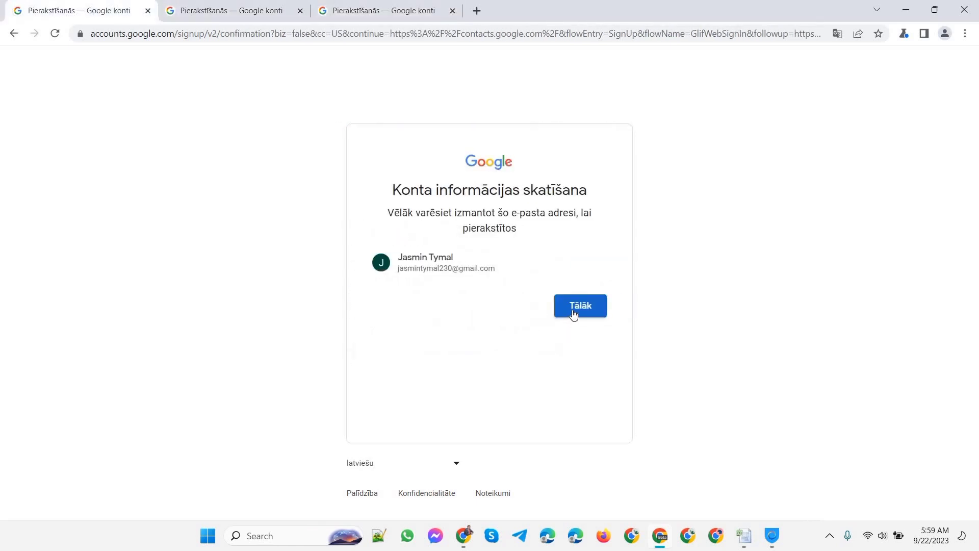
click(572, 310)
key(ctrl+Tab)
click(572, 310)
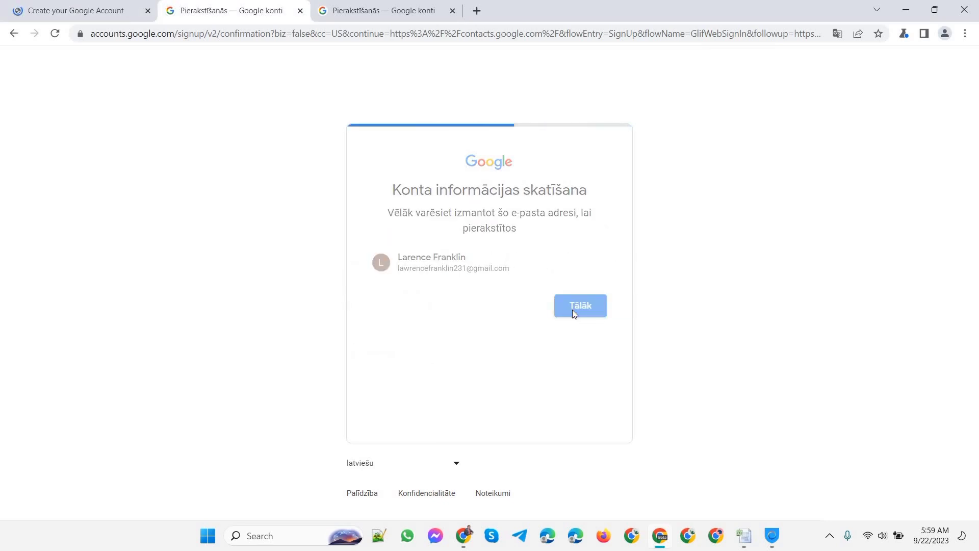
key(ctrl+Tab)
click(578, 310)
key(ctrl+Tab)
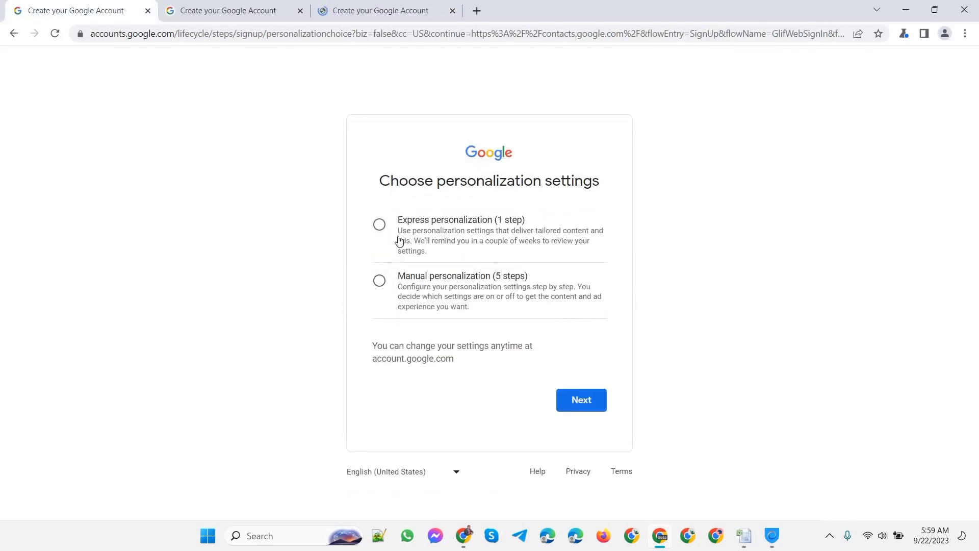
Step: Select Express personalization on the second and third signups
key(ctrl+Tab)
click(379, 234)
key(ctrl+Tab)
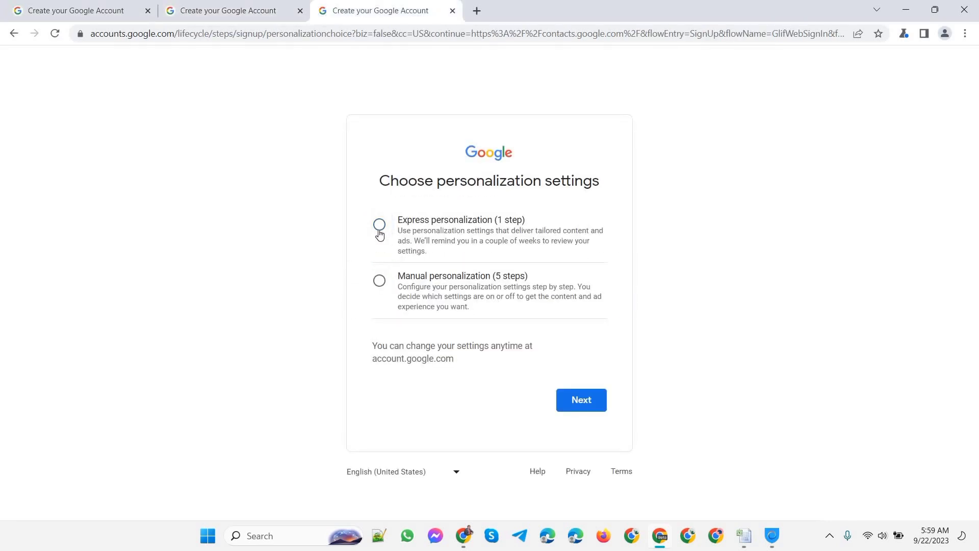
click(379, 234)
key(ctrl+Tab)
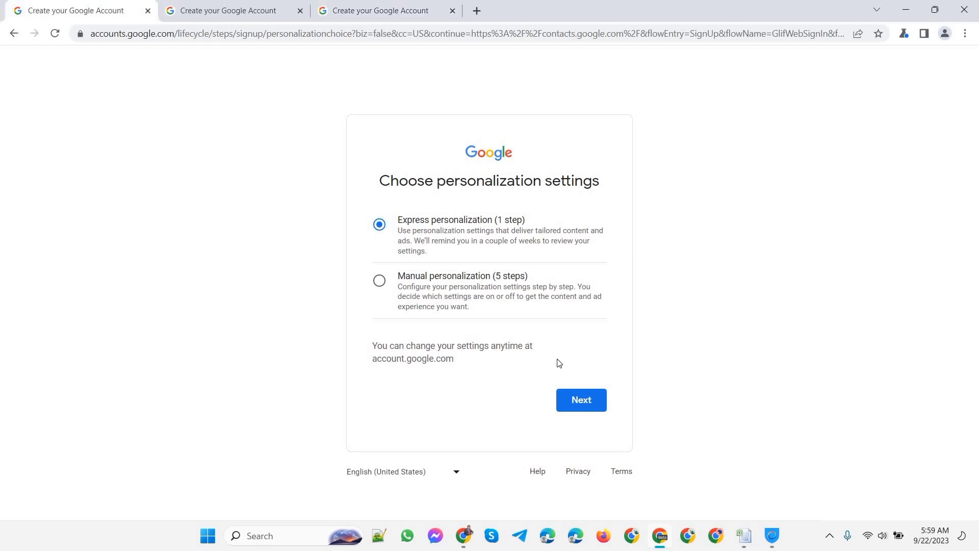
Step: Continue with Express personalization on all three signups
click(572, 398)
key(ctrl+Tab)
click(574, 399)
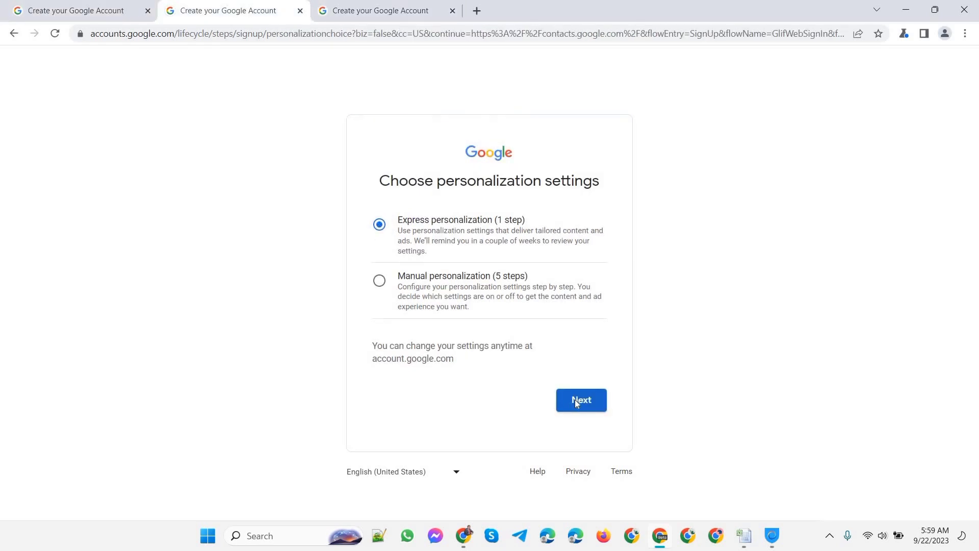
key(ctrl+Tab)
click(576, 401)
key(ctrl+Tab)
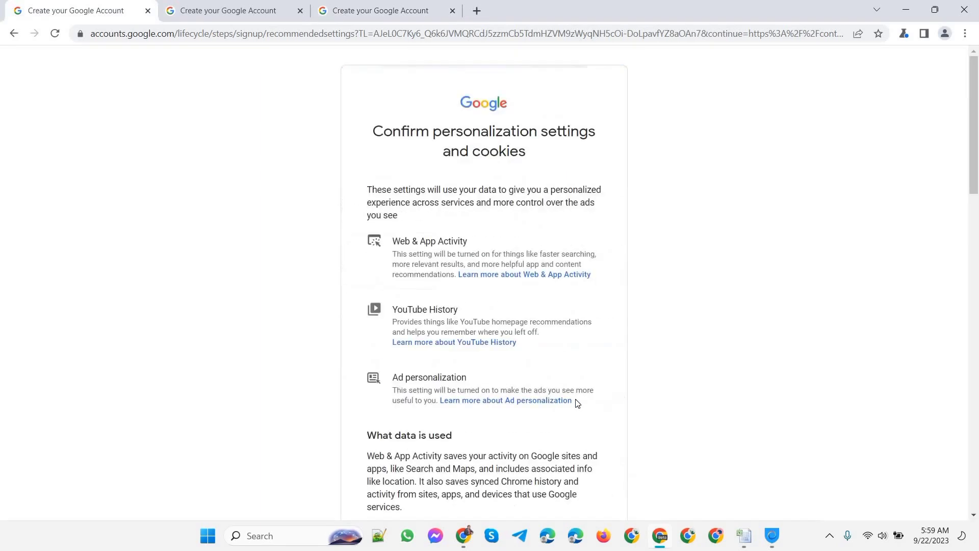
Step: Confirm the express personalization settings on all three signups
scroll(576, 403, down, 5)
scroll(576, 403, down, 10)
click(583, 434)
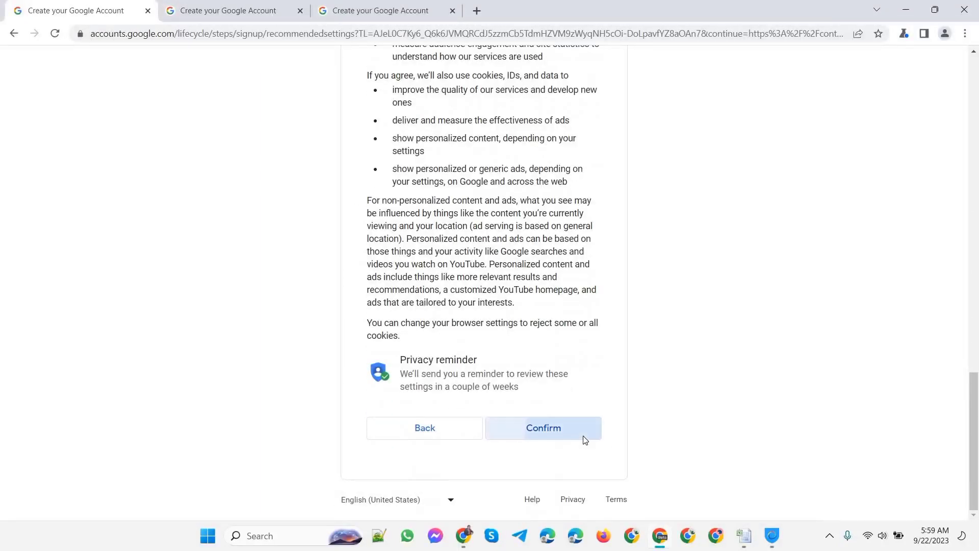
key(ctrl+Tab)
scroll(583, 437, down, 15)
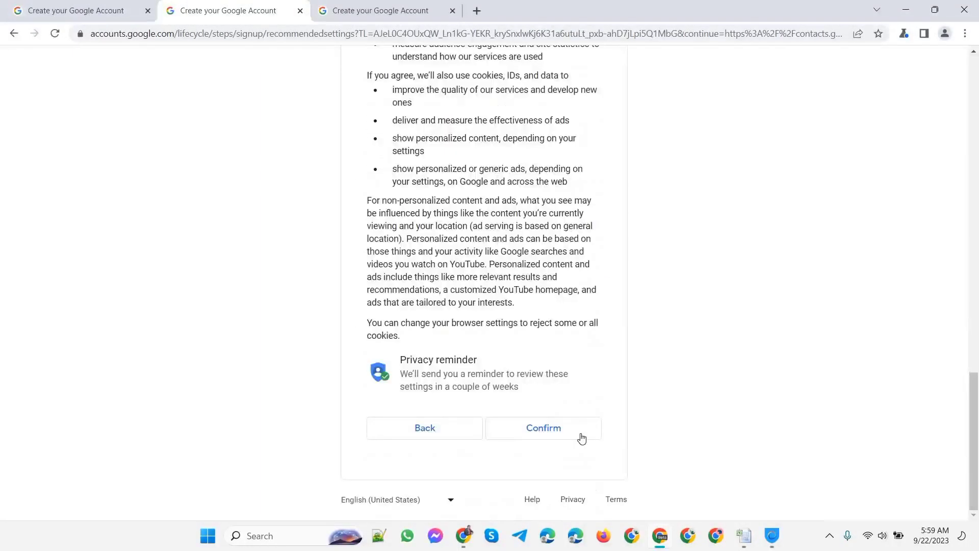
click(582, 434)
key(ctrl+Tab)
scroll(583, 434, down, 15)
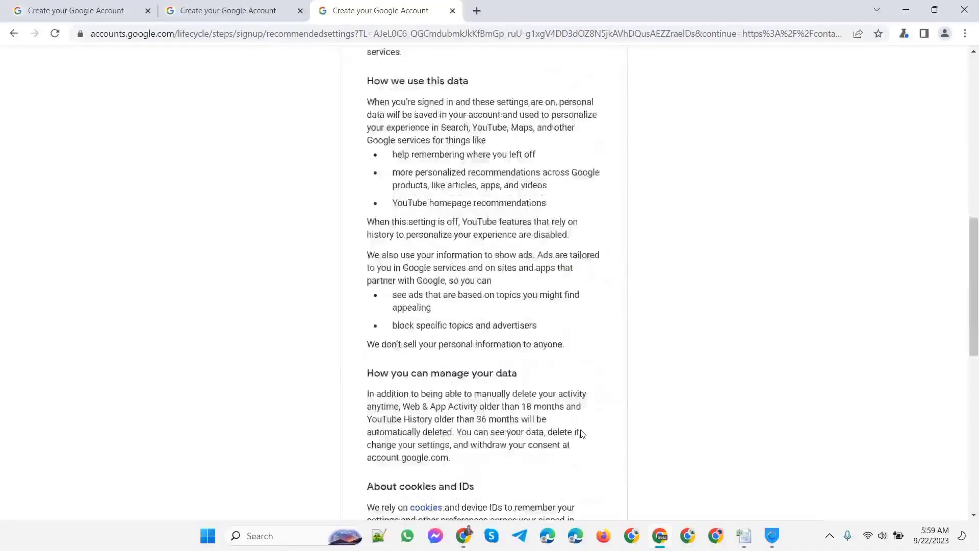
scroll(583, 434, down, 2)
click(580, 433)
key(ctrl+Tab)
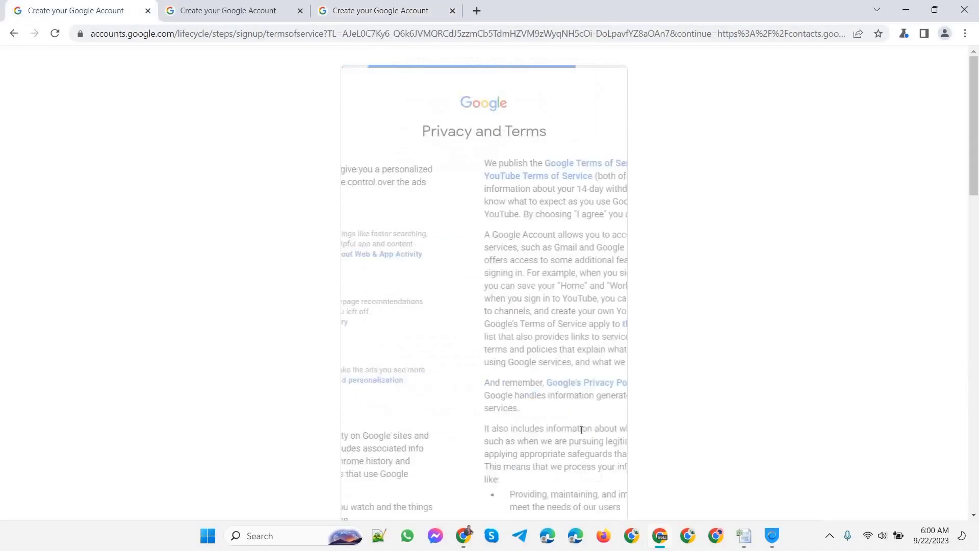
Step: Agree to the Privacy and Terms on all three signups
scroll(580, 431, down, 5)
scroll(581, 431, down, 5)
click(579, 432)
key(ctrl+Tab)
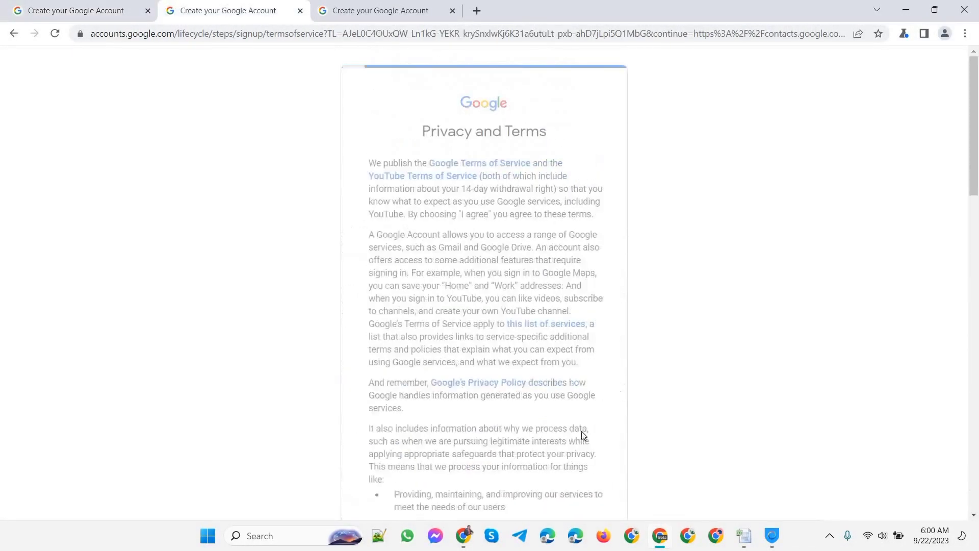
scroll(582, 434, down, 8)
scroll(584, 435, down, 3)
click(582, 431)
key(ctrl+Tab)
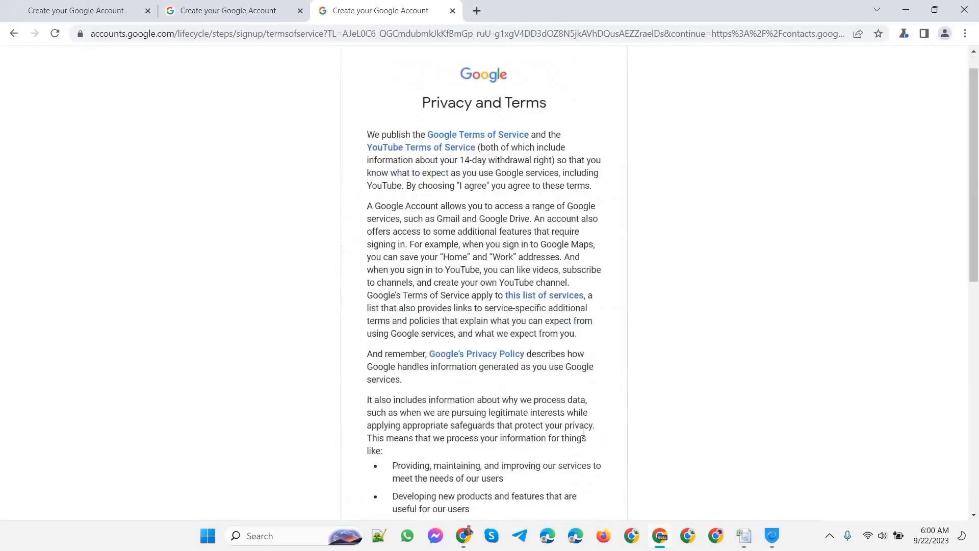
scroll(584, 436, down, 8)
click(583, 432)
key(ctrl+Tab)
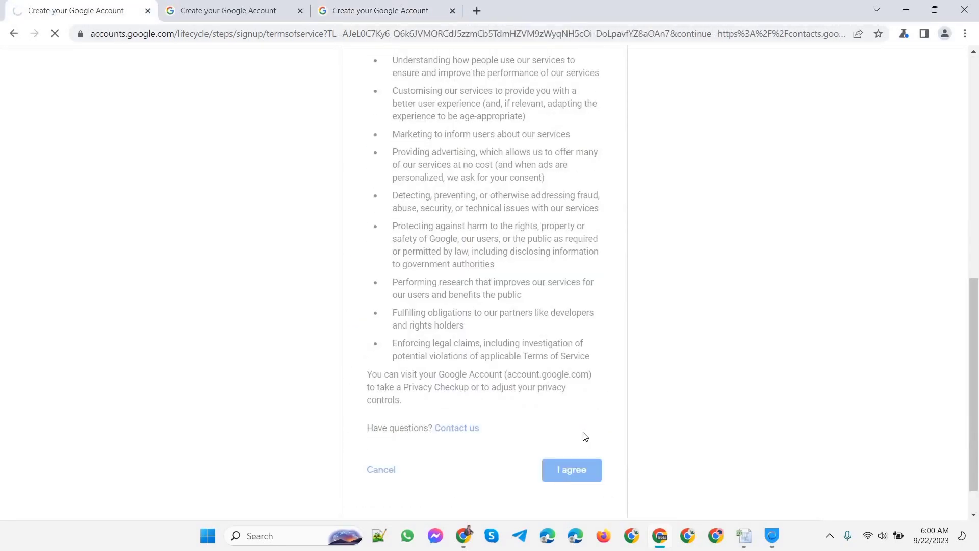
Step: Decline the Chrome profile popup on the second account with No thanks
key(ctrl+Tab)
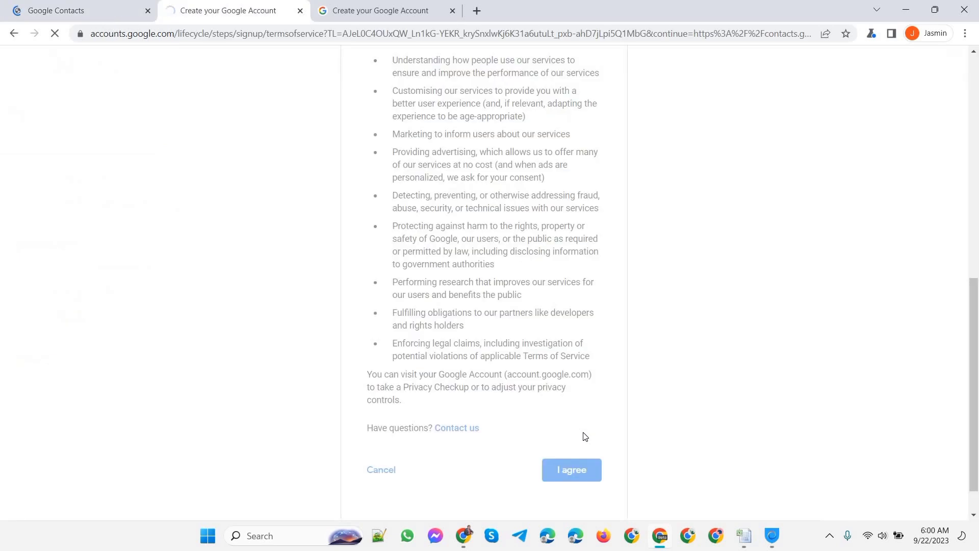
scroll(582, 432, down, 2)
click(913, 217)
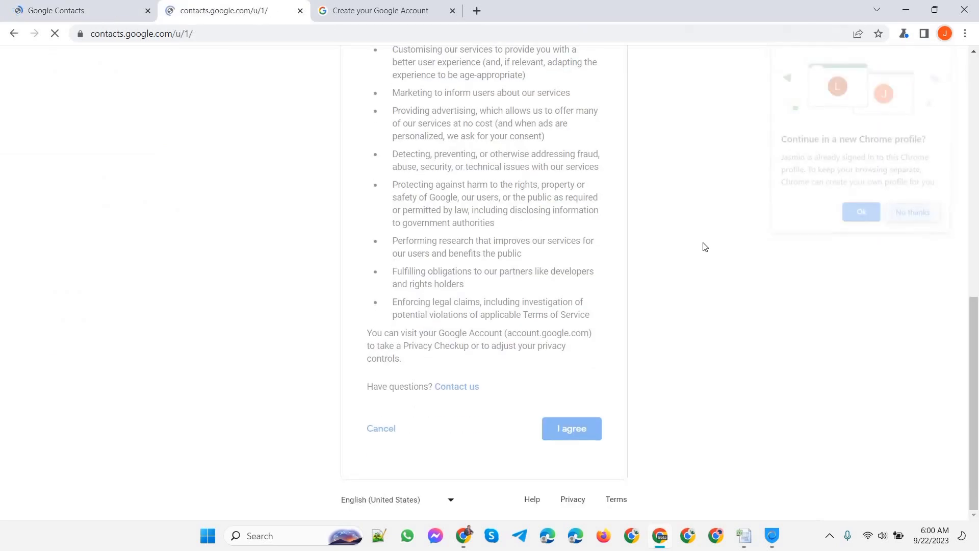
key(ctrl+Tab)
key(ctrl+Tab)
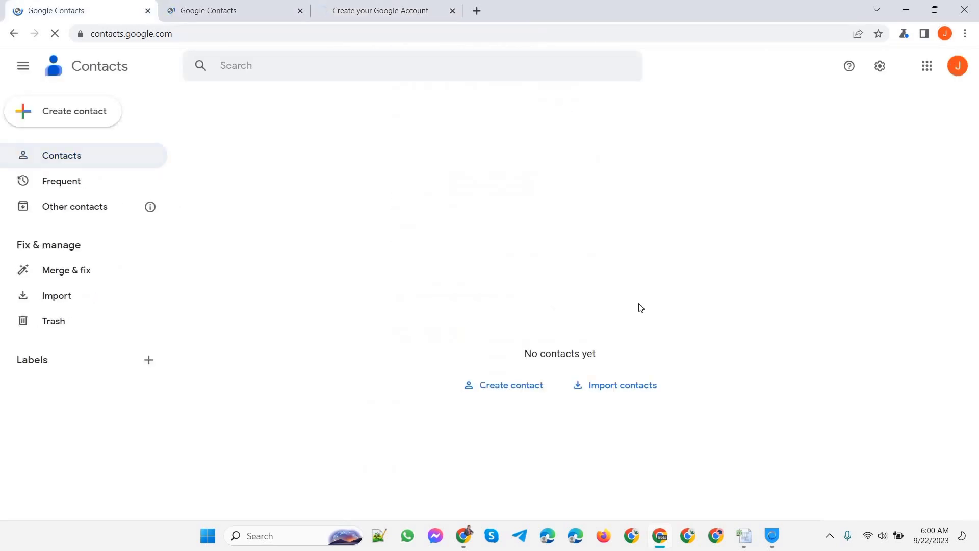
Step: Decline the third account's Chrome profile offer and return to the first account's Contacts
click(900, 223)
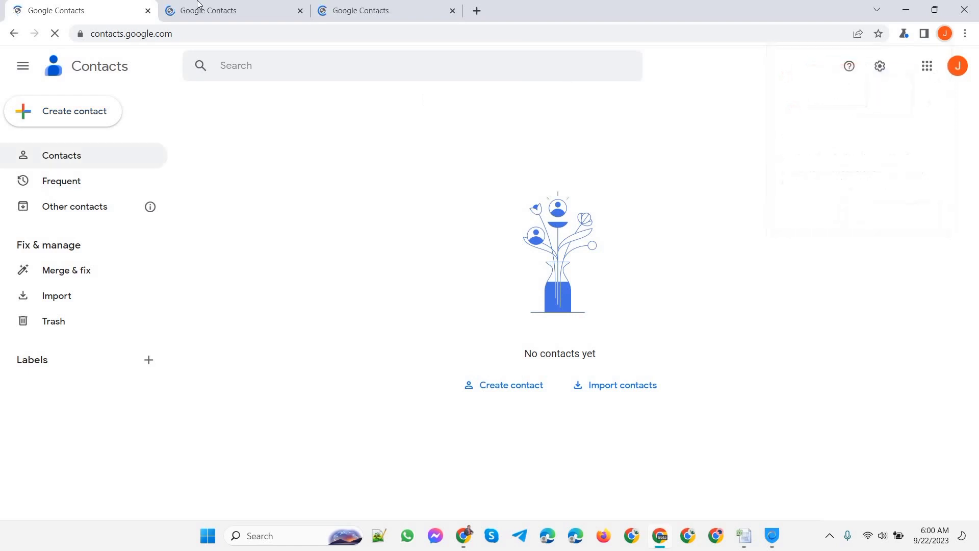
key(ctrl+Tab)
key(ctrl+Tab)
click(41, 9)
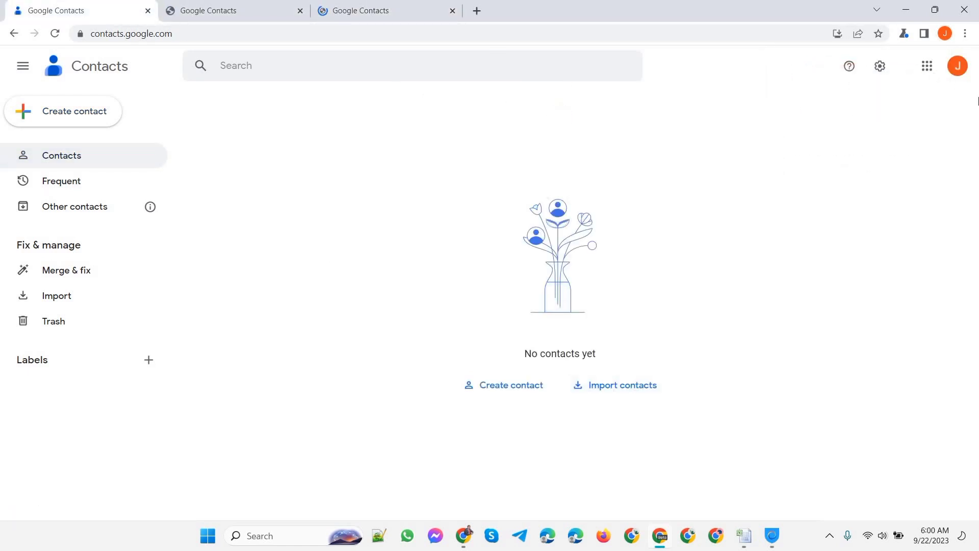
Step: Copy the first account's Gmail address and select empty cell A165 in Express-2023
click(957, 66)
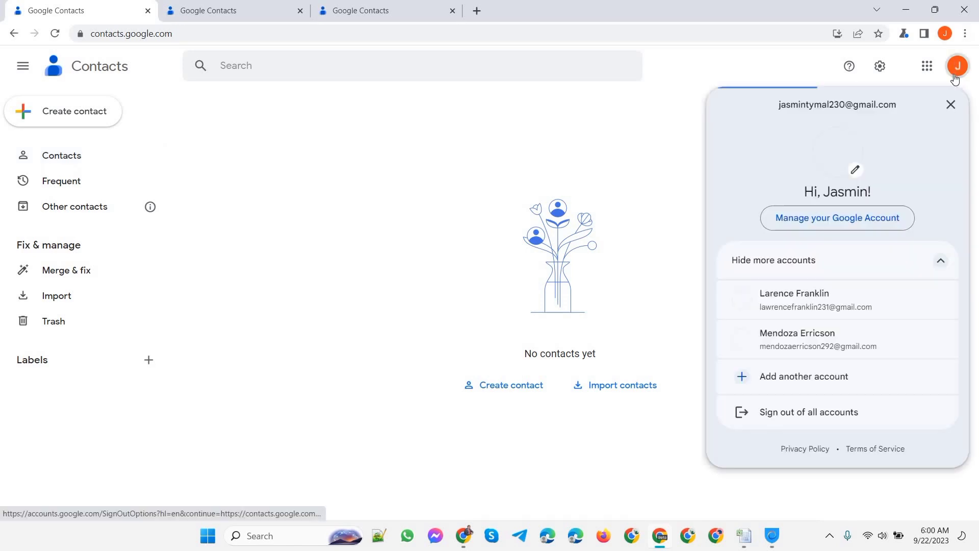
triple_click(810, 105)
key(ctrl+c)
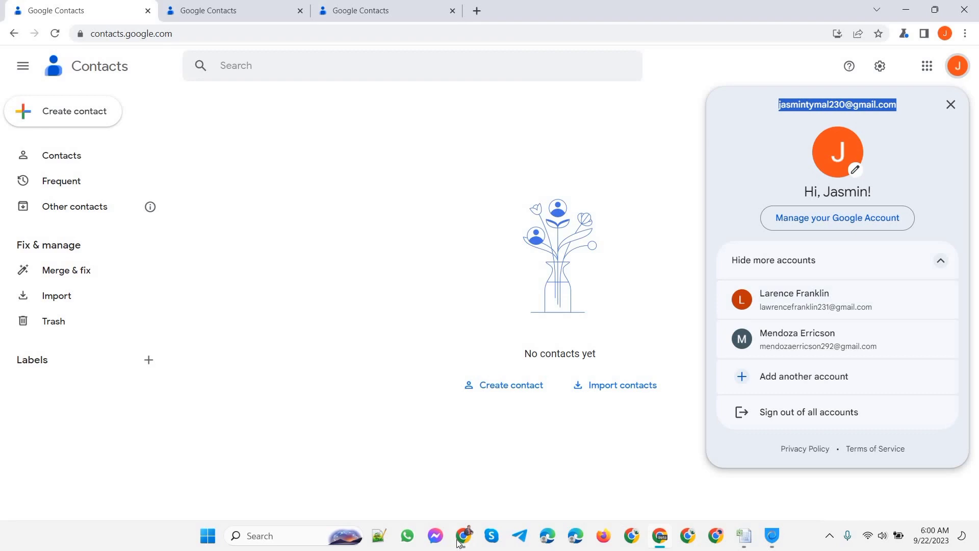
key(alt+Tab)
click(143, 223)
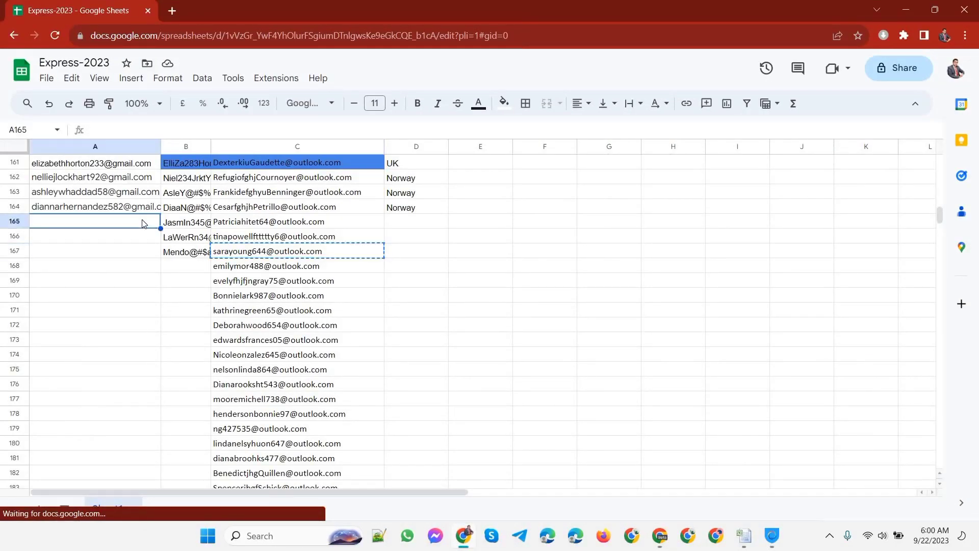
Step: Paste the first address into A165 and copy the second account's Gmail address
key(ctrl+v)
key(Down)
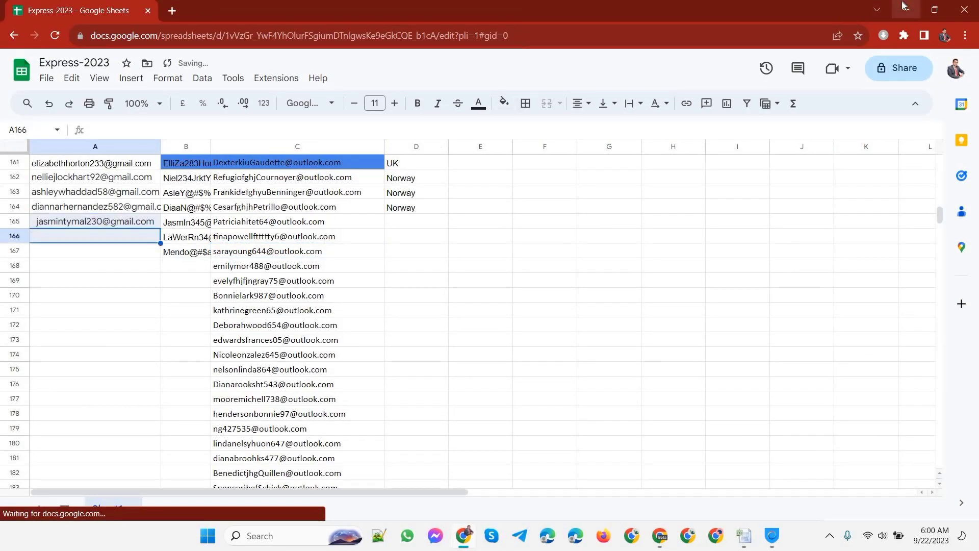
click(906, 11)
click(252, 8)
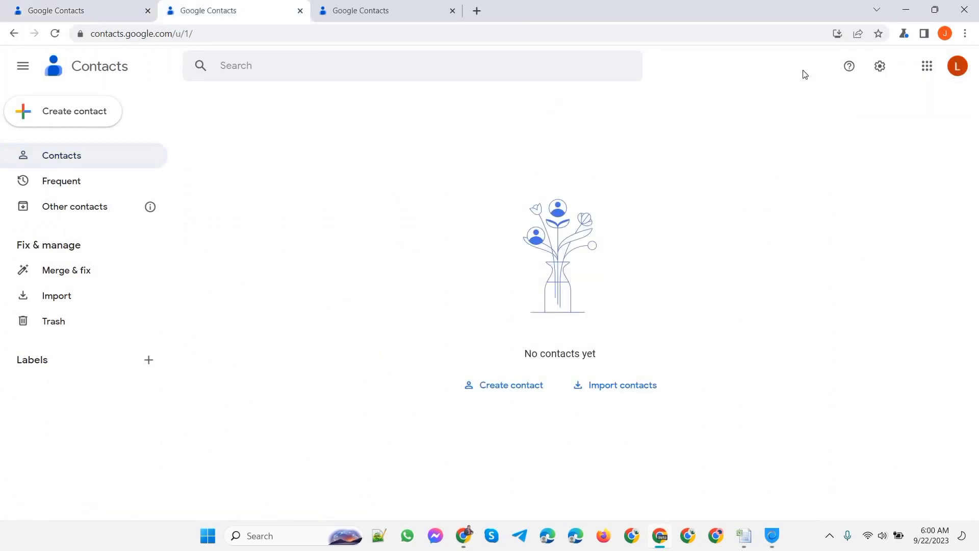
click(957, 67)
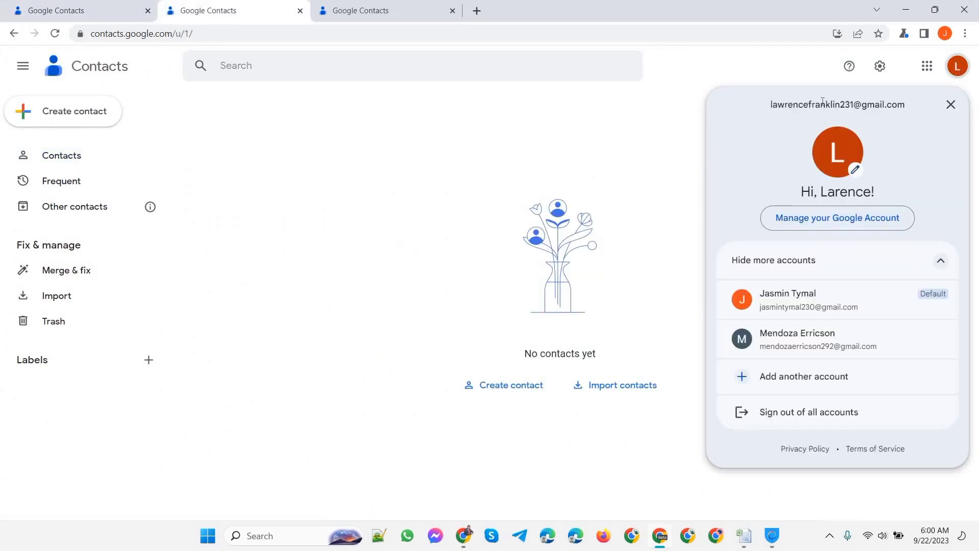
triple_click(823, 102)
key(ctrl+c)
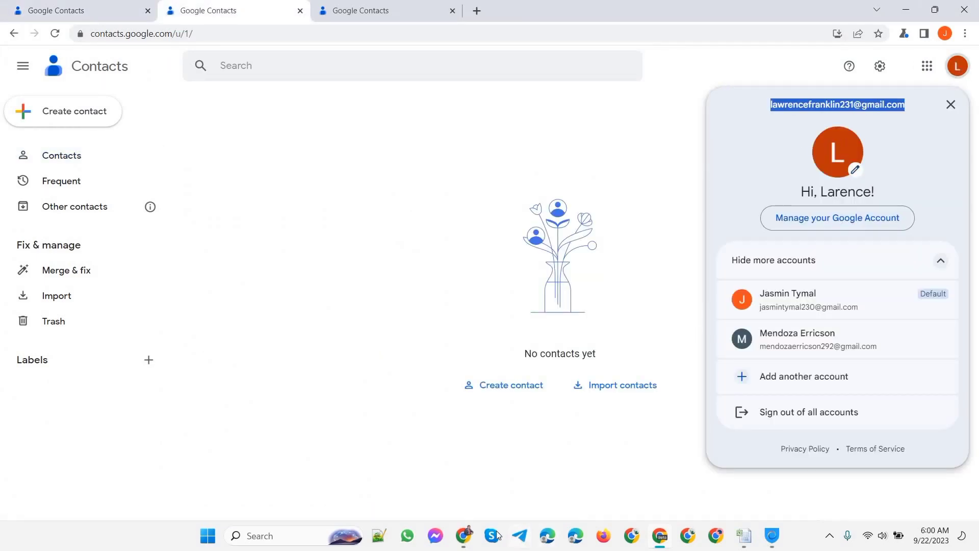
click(463, 535)
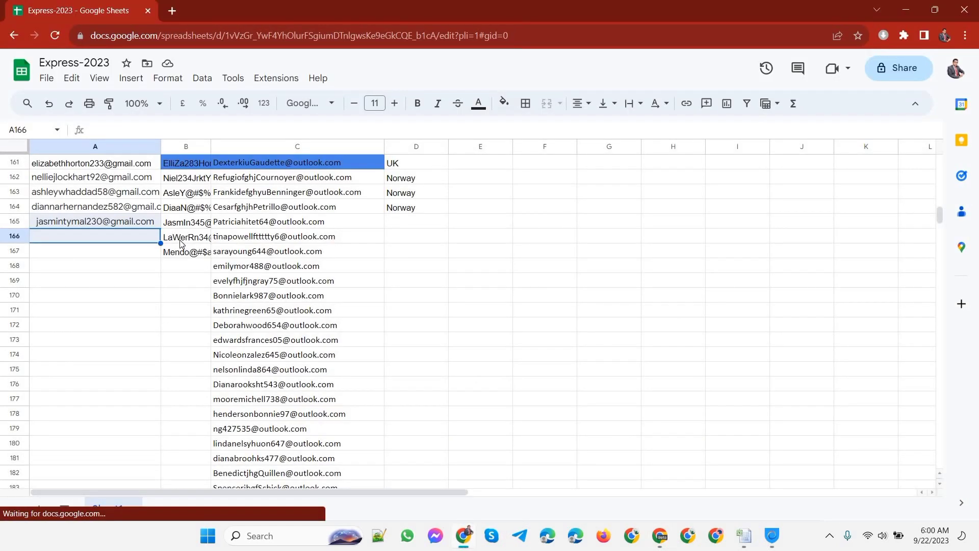
Step: Paste the second address into A166 and copy the third account's Gmail address
key(ctrl+v)
key(Down)
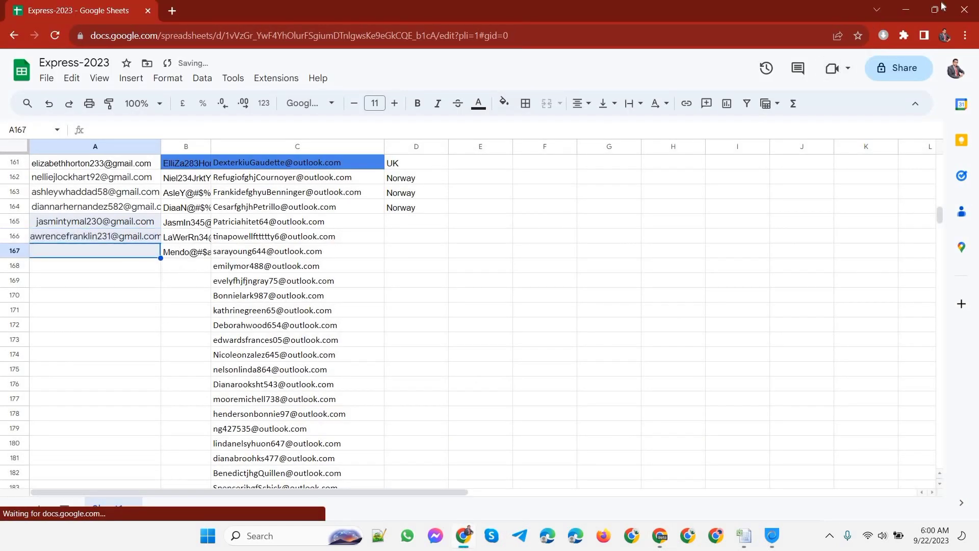
click(914, 11)
click(348, 15)
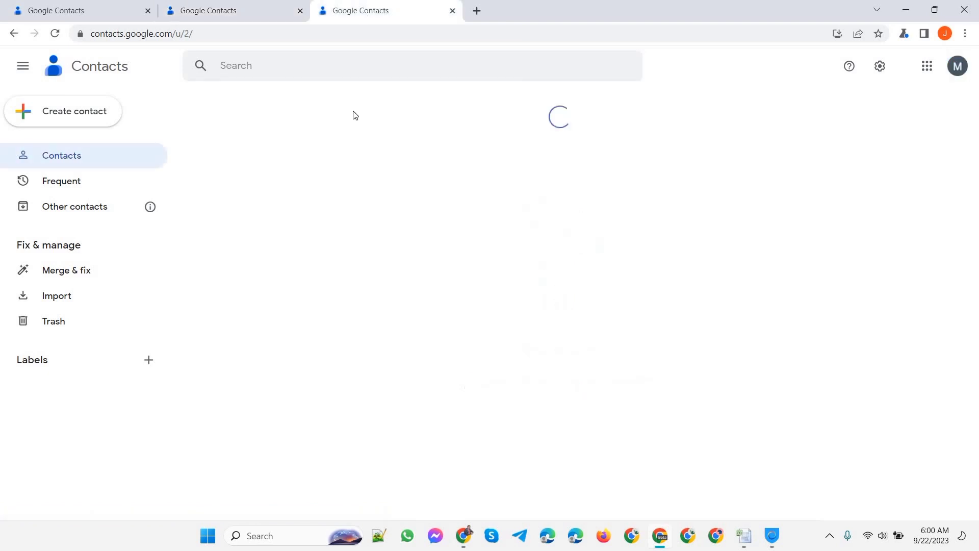
click(956, 63)
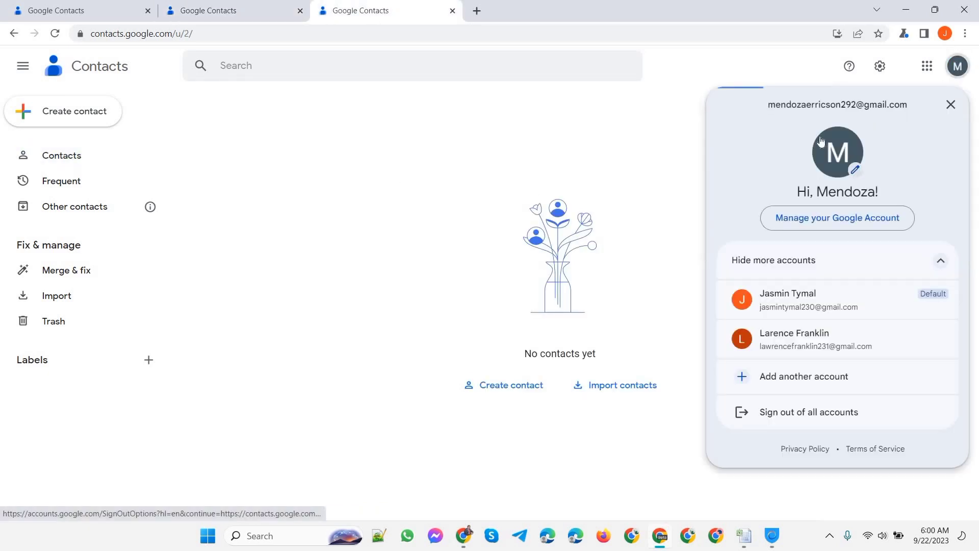
double_click(810, 105)
triple_click(811, 105)
key(ctrl+c)
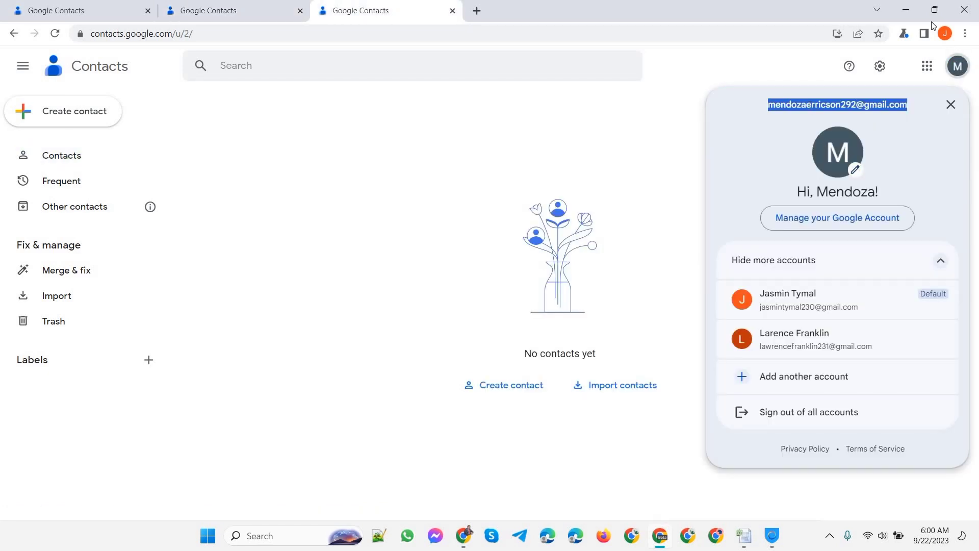
click(906, 9)
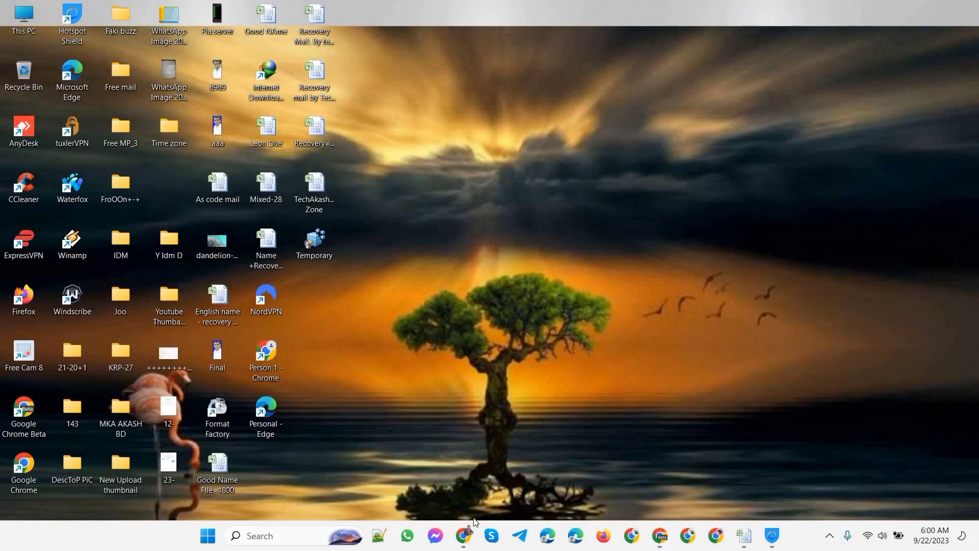
click(468, 536)
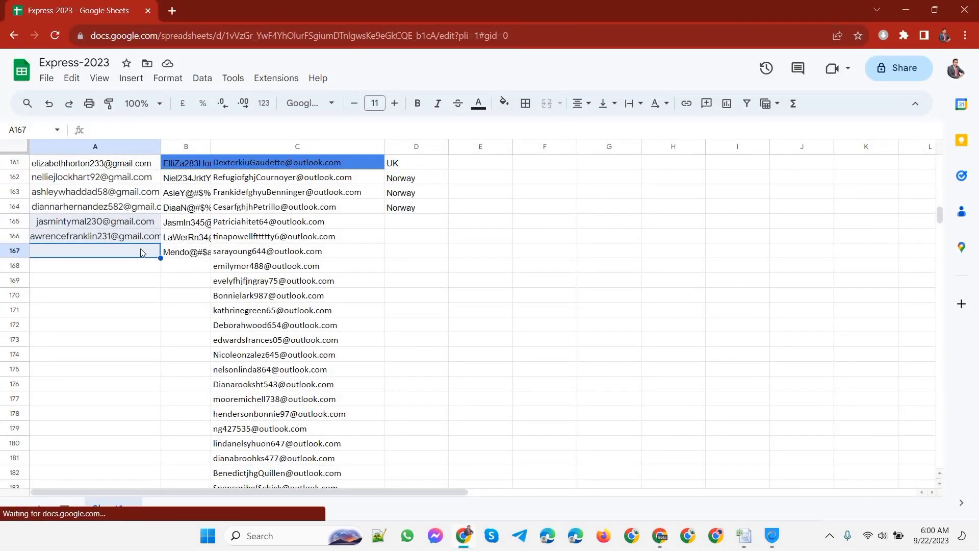
Step: Paste the third address into A167 and enter Bulgaria in D165 through D167
key(ctrl+v)
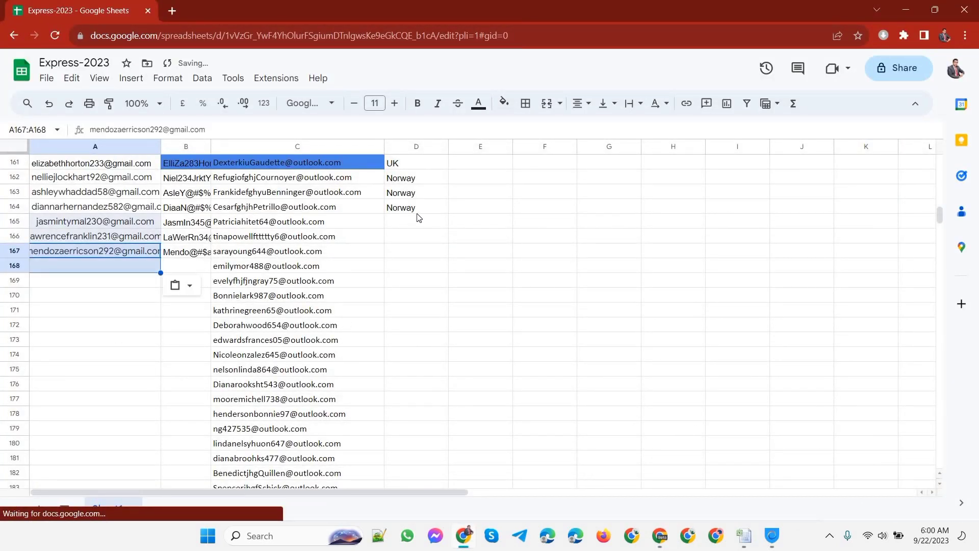
click(418, 224)
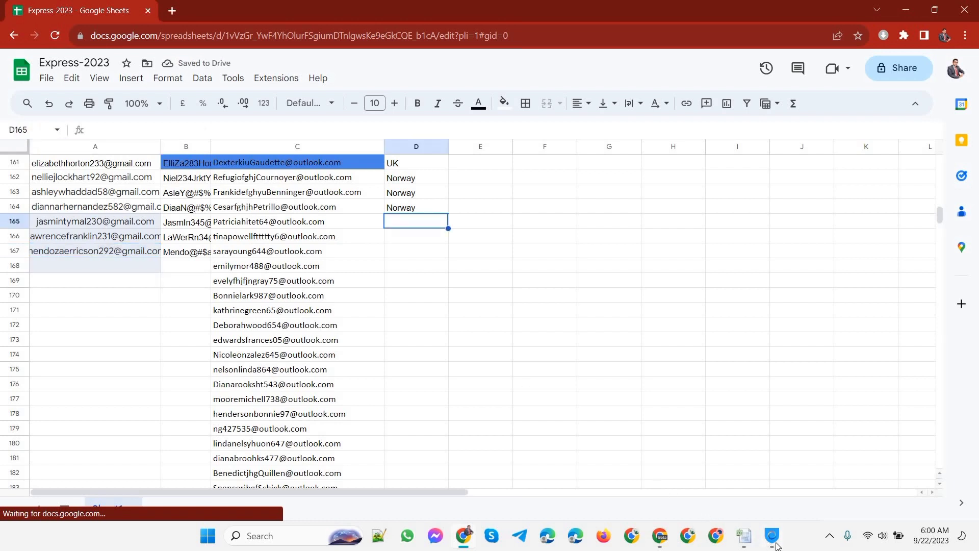
click(773, 541)
click(772, 538)
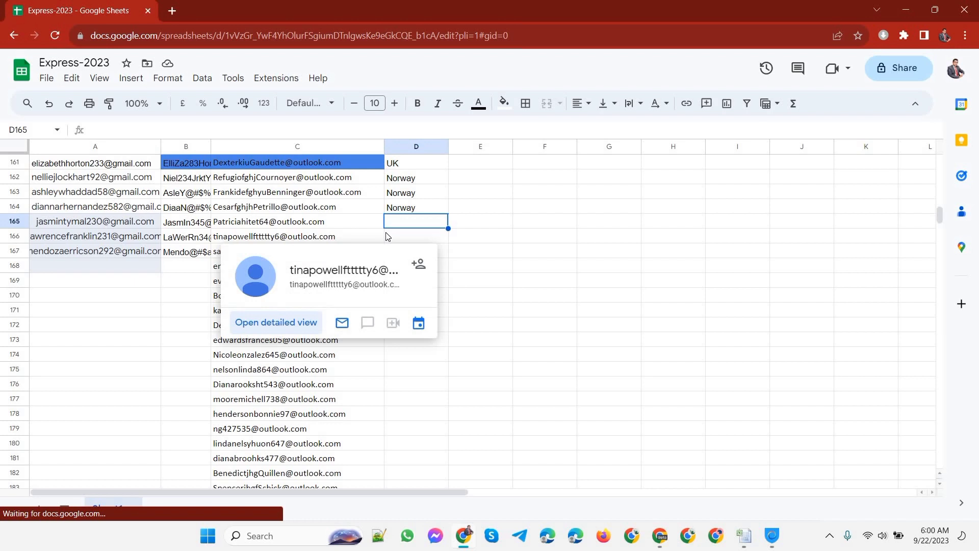
text(Bulgar)
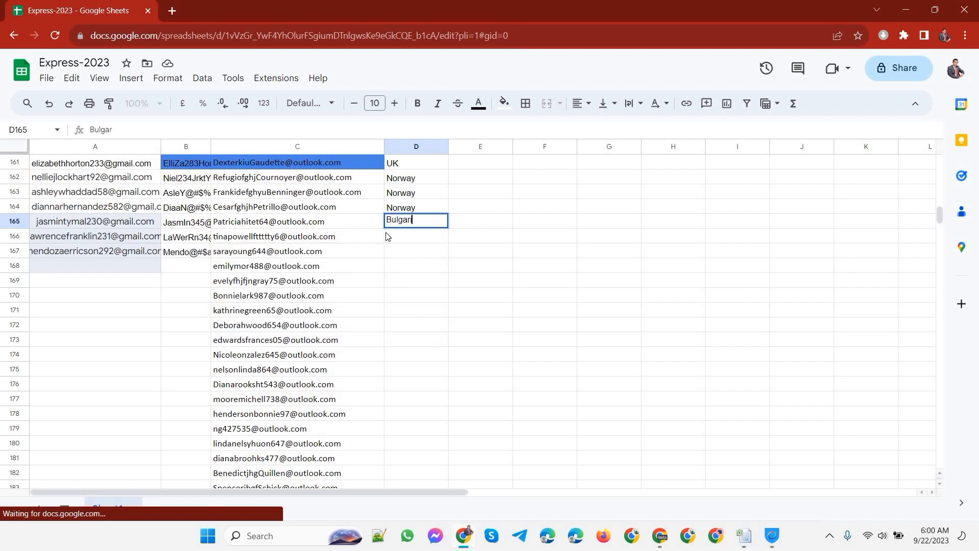
text(ia)
key(Return)
text(B)
key(Return)
text(B)
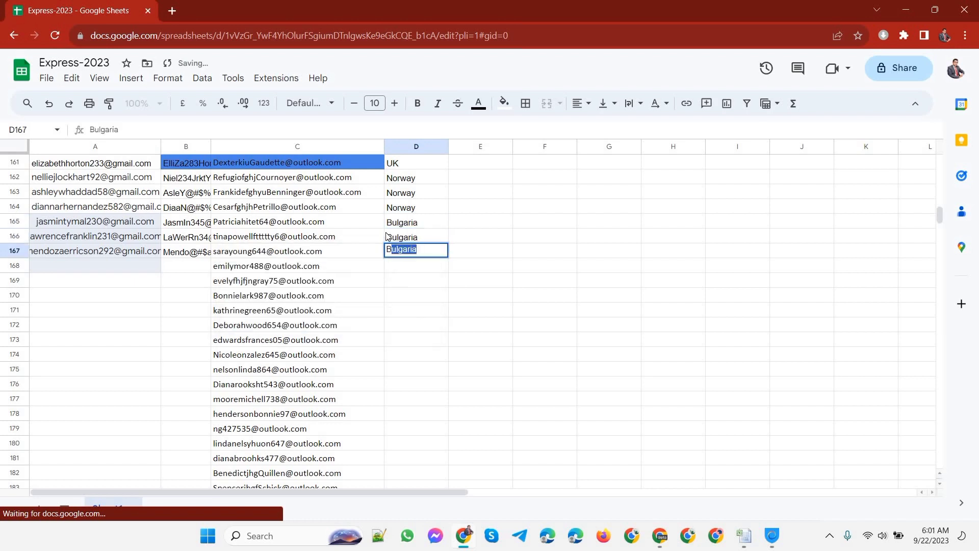
key(Return)
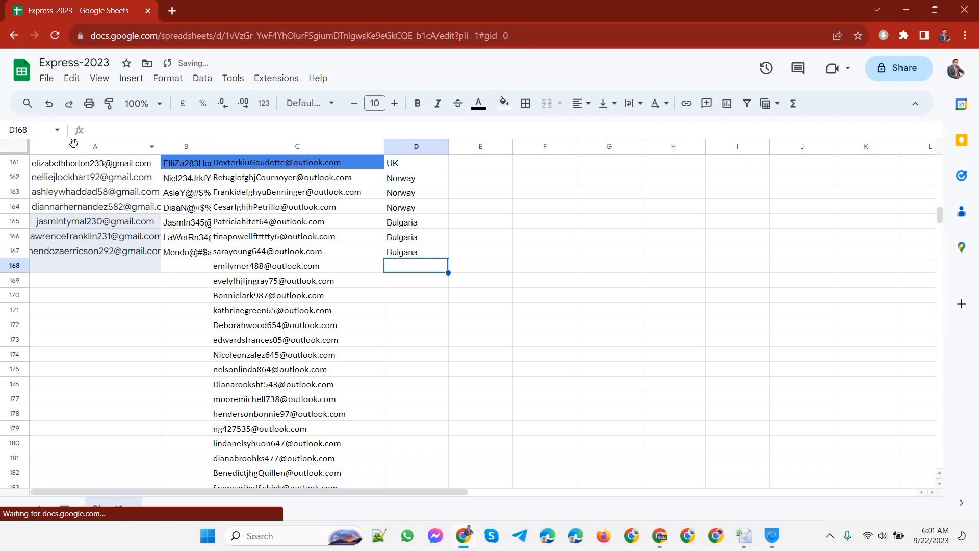
Step: Give column A a white fill and left alignment
click(74, 147)
click(505, 103)
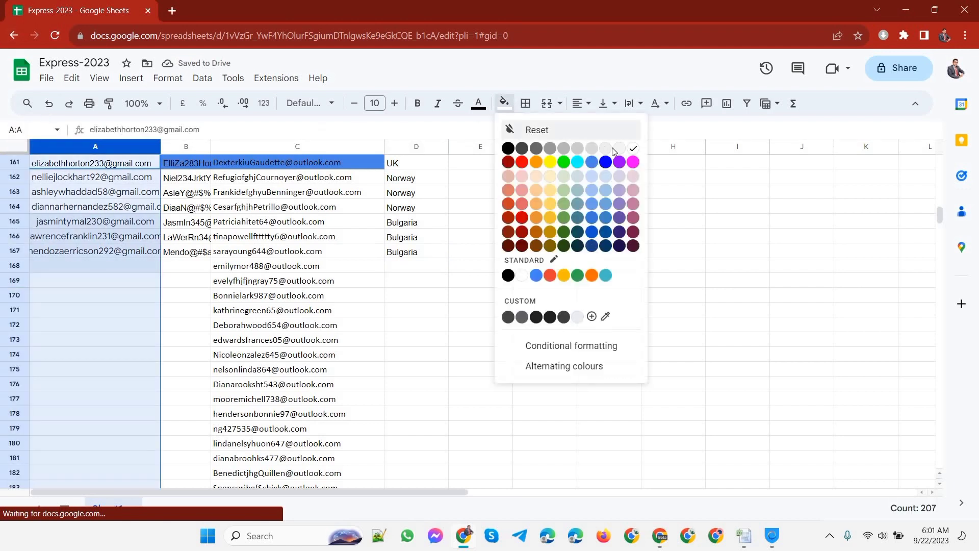
click(633, 149)
click(581, 103)
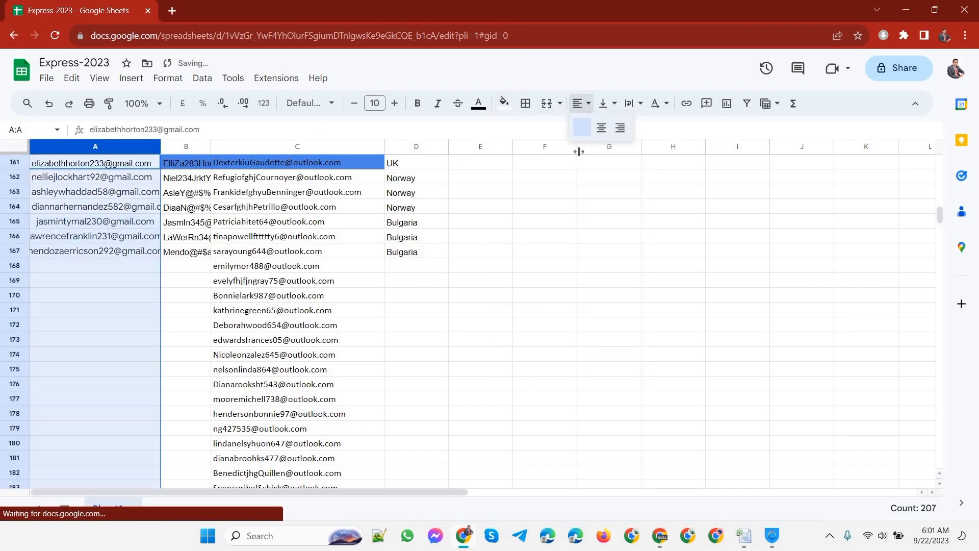
click(582, 128)
click(109, 255)
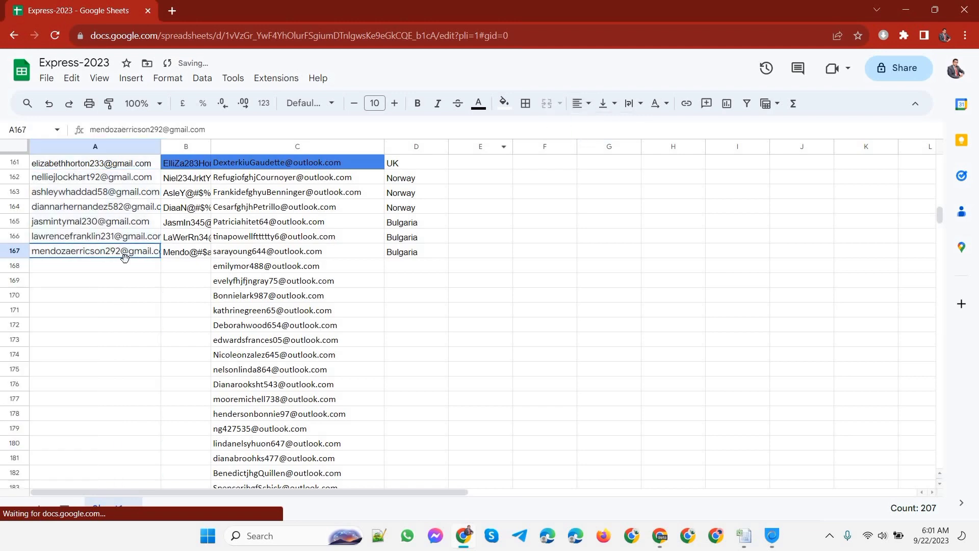
click(659, 535)
Step: Check the three Contacts tabs, clear all-time browsing data with every box ticked, and close Chrome
click(76, 10)
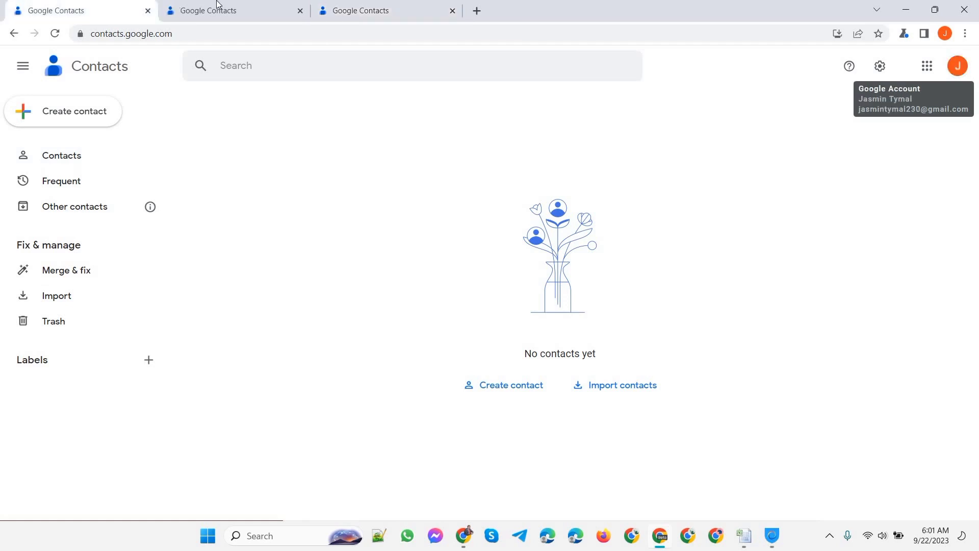
click(230, 10)
click(387, 10)
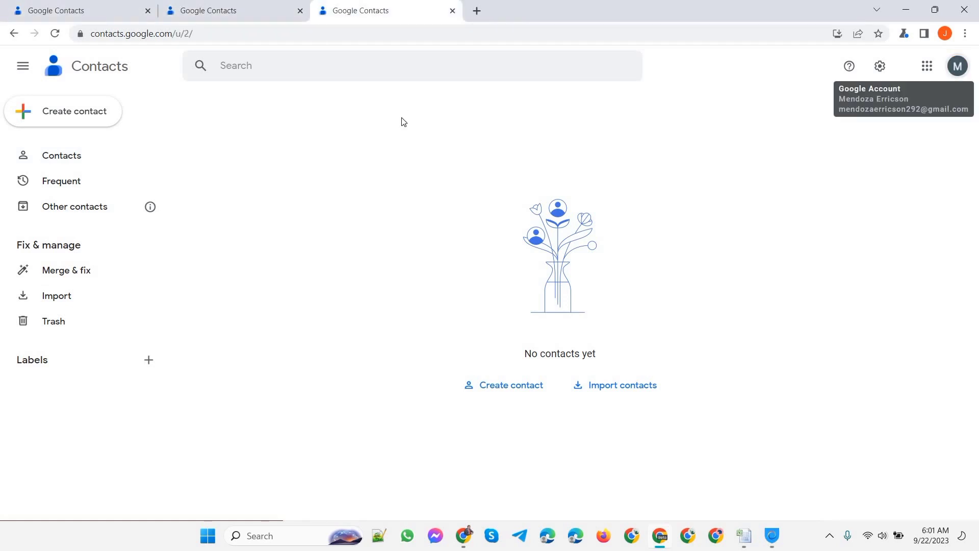
key(ctrl+shift+Delete)
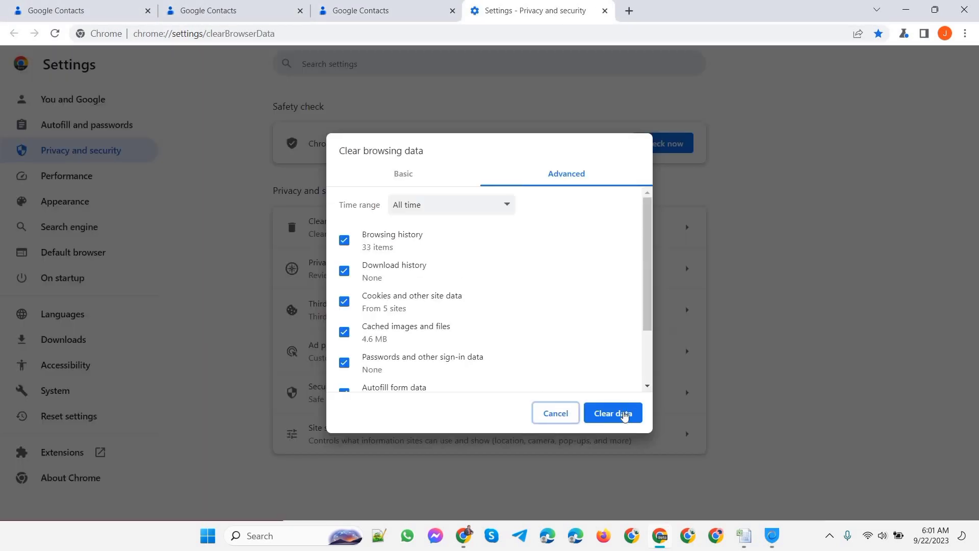
click(623, 414)
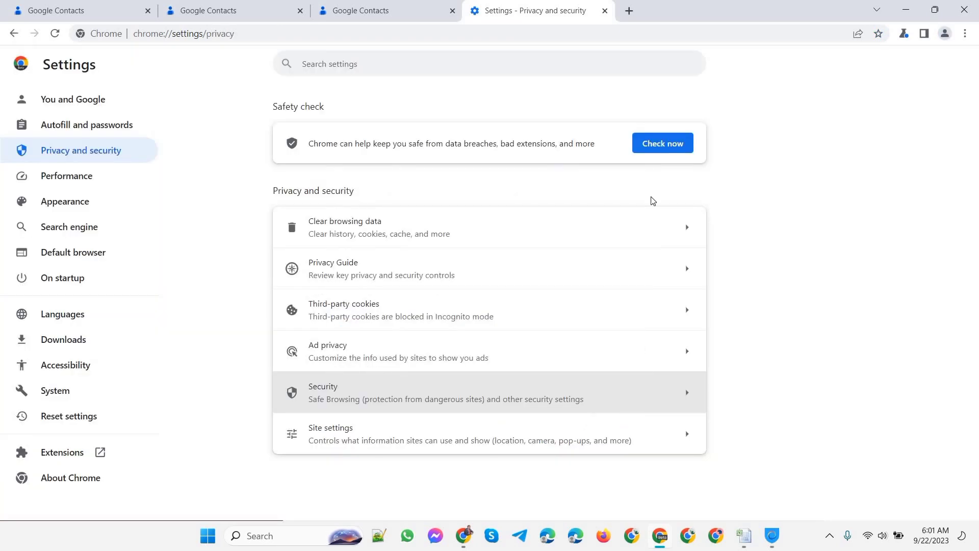
click(964, 9)
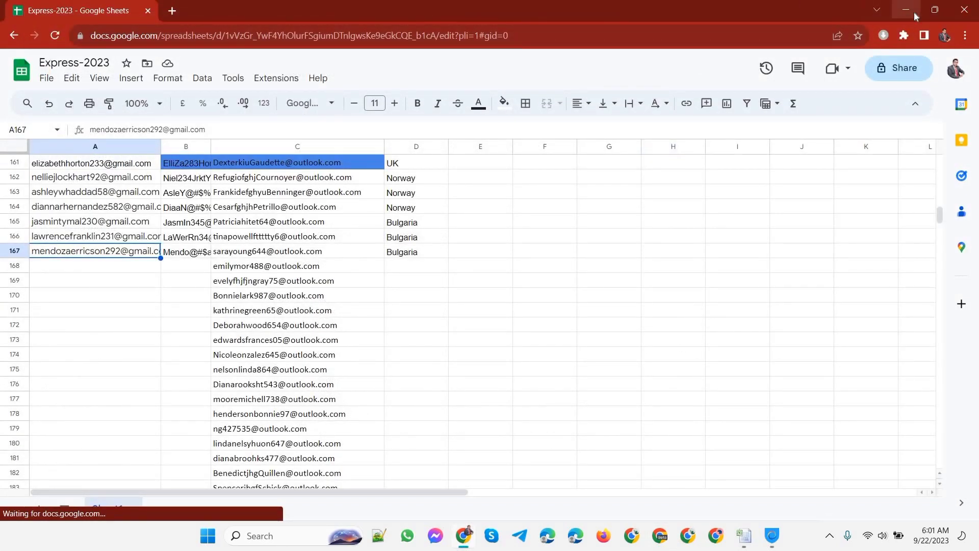
Step: Minimize Sheets and disconnect Hotspot Shield from its Bulgaria location, refreshing the desktop
click(905, 9)
right_click(546, 164)
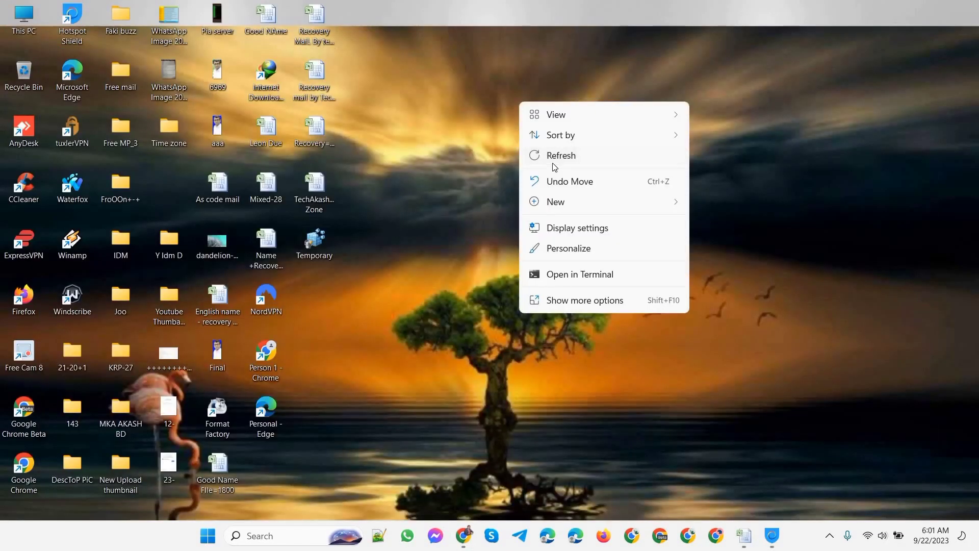
click(556, 158)
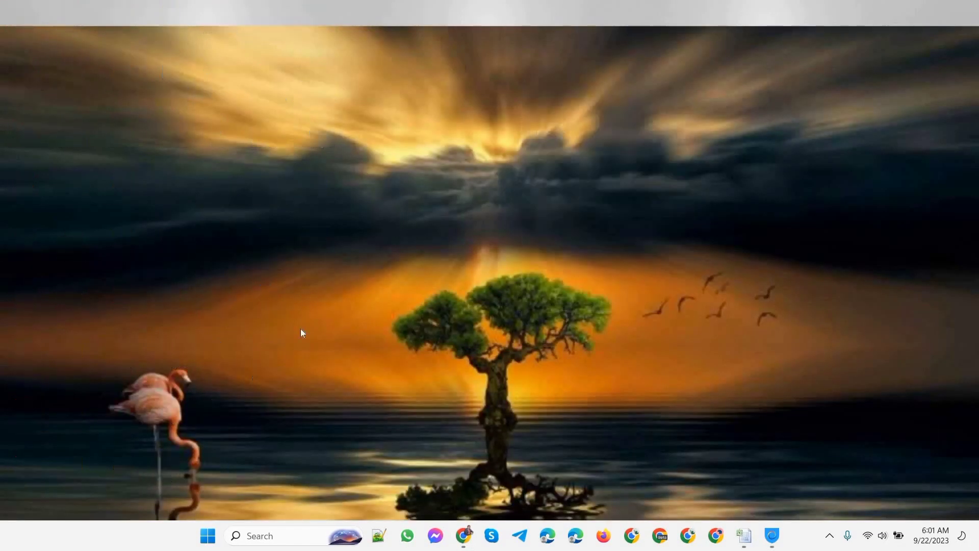
click(771, 536)
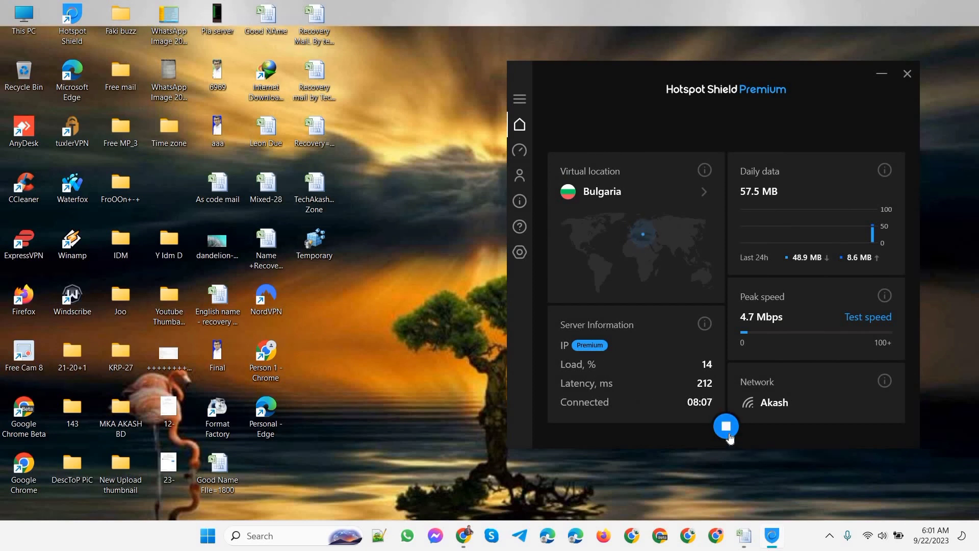
click(726, 426)
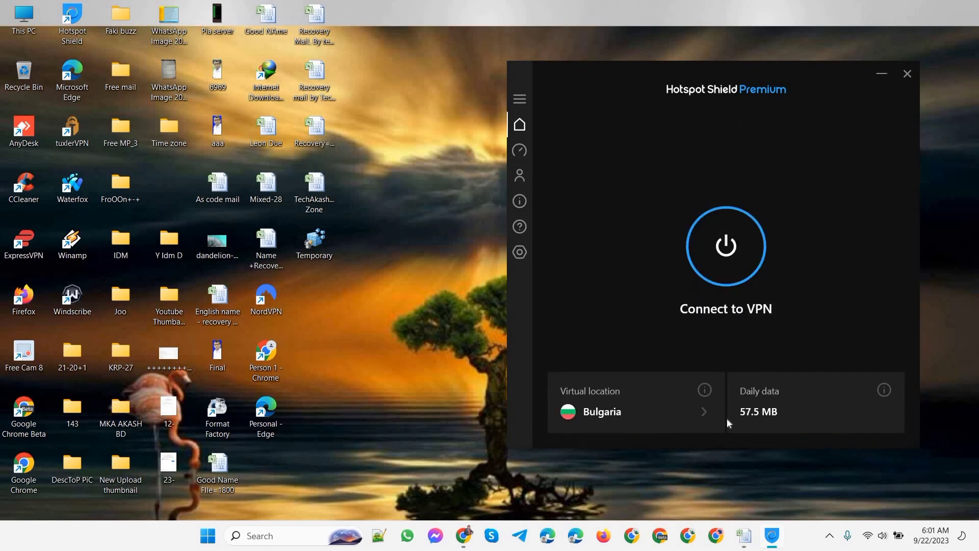
click(699, 418)
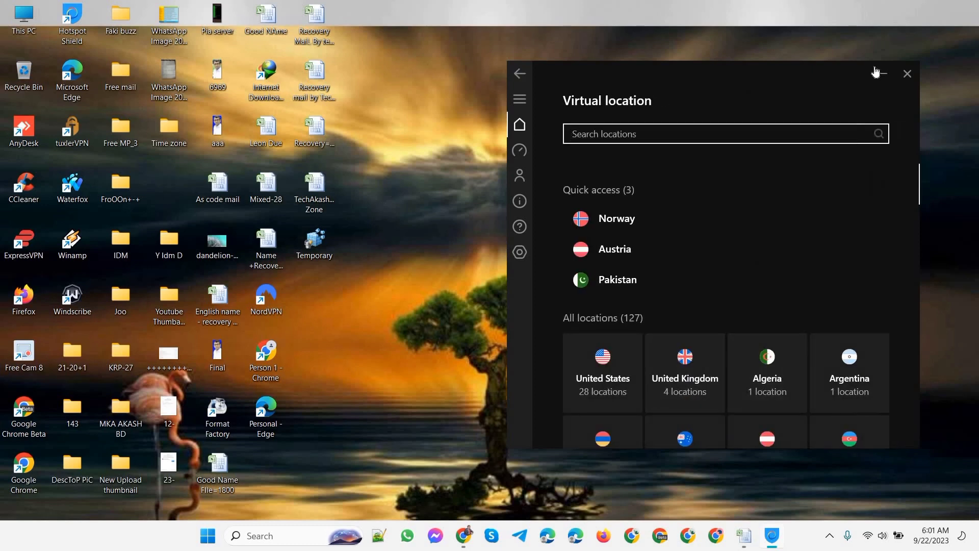
right_click(686, 84)
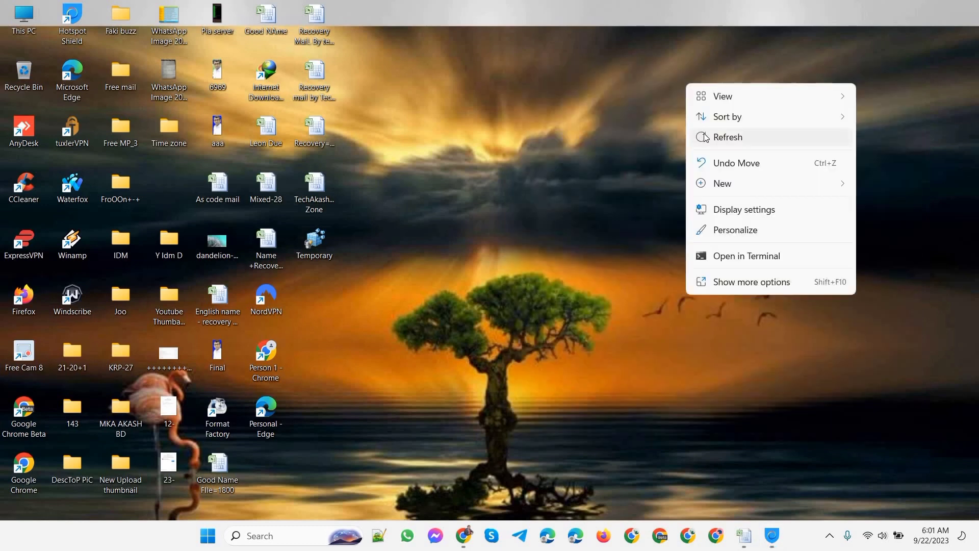
click(708, 136)
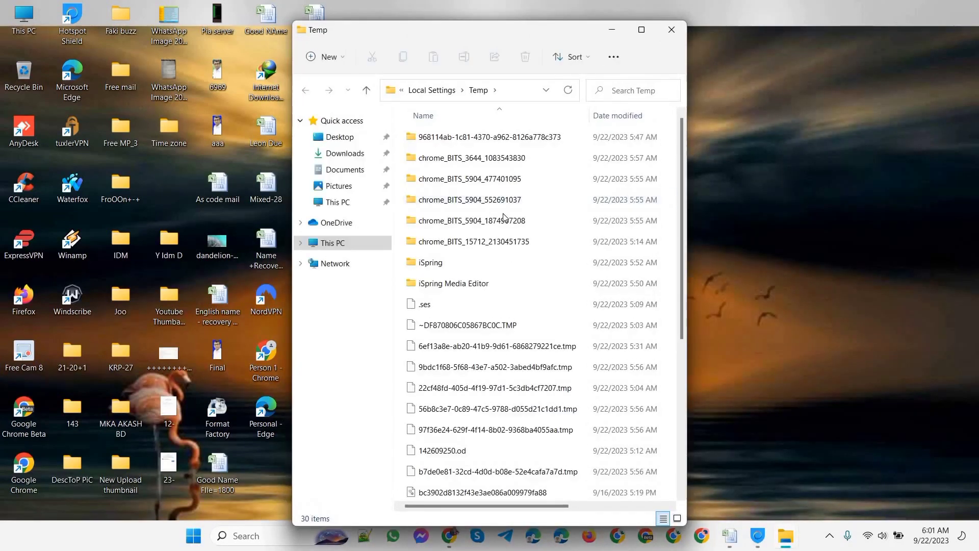
Step: Delete all Temp folder items, skipping those in use, then select the four Recent files
key(ctrl+a)
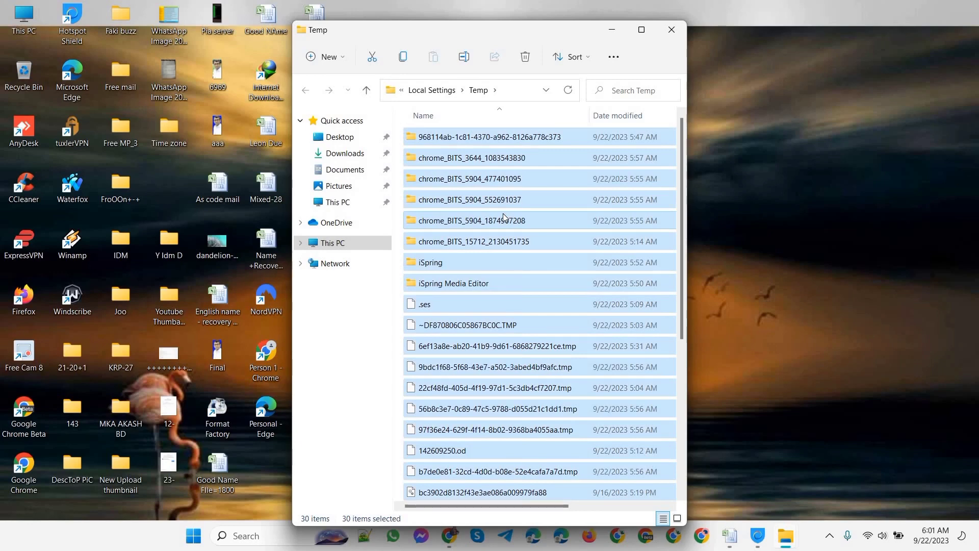
key(Delete)
click(435, 348)
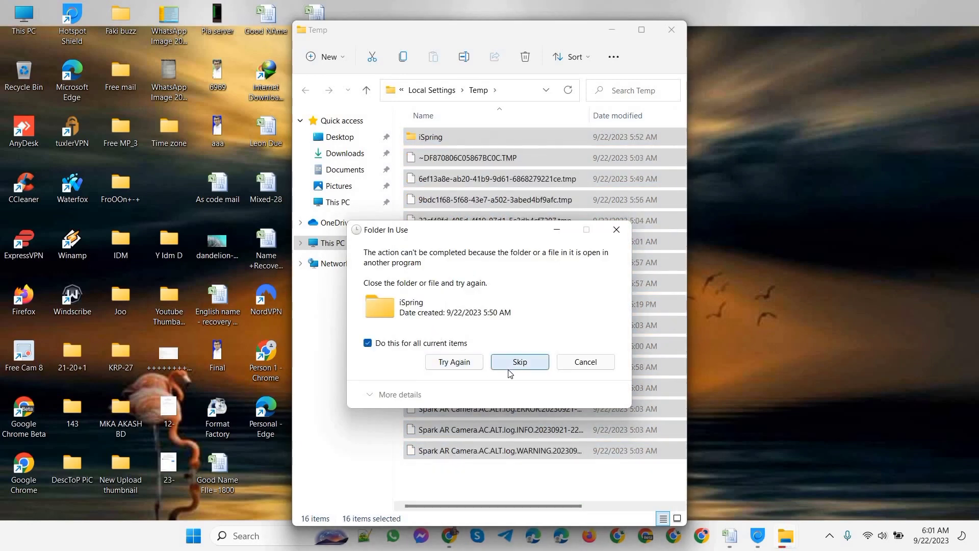
click(511, 364)
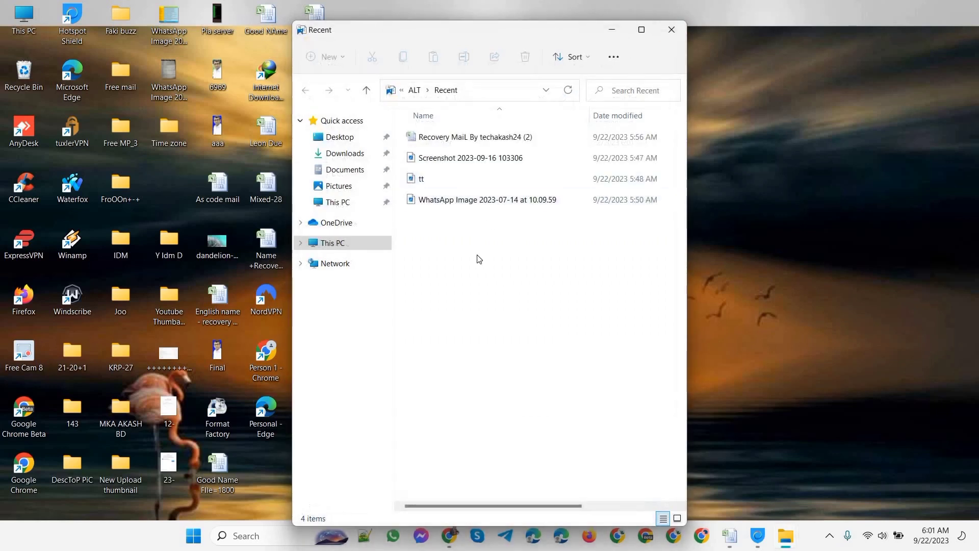
drag(476, 254, 529, 135)
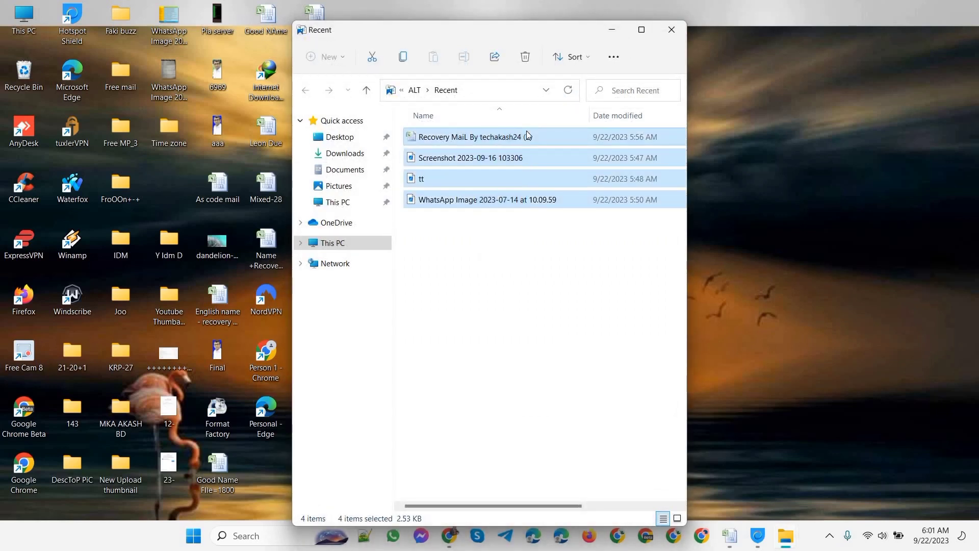
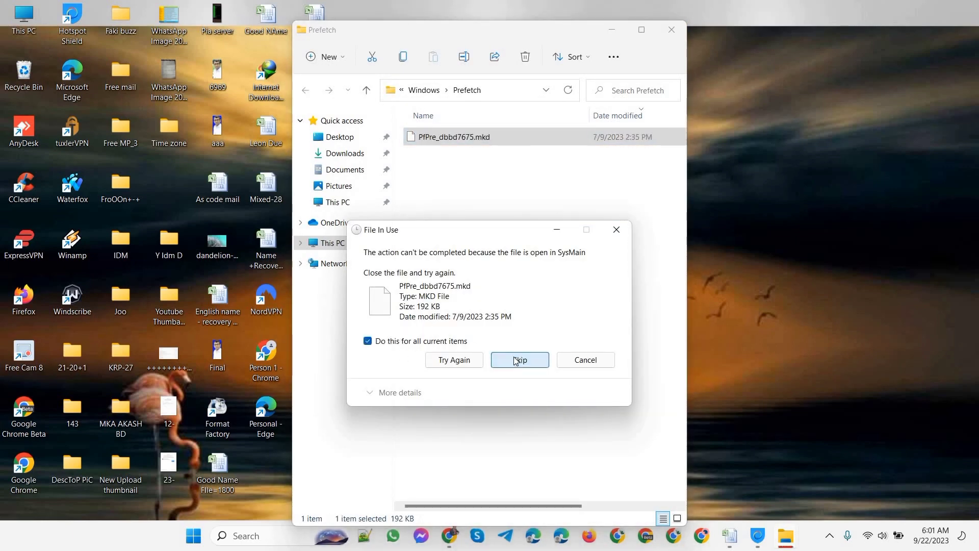
Step: Close the Prefetch folder window and permanently empty the Recycle Bin
click(674, 37)
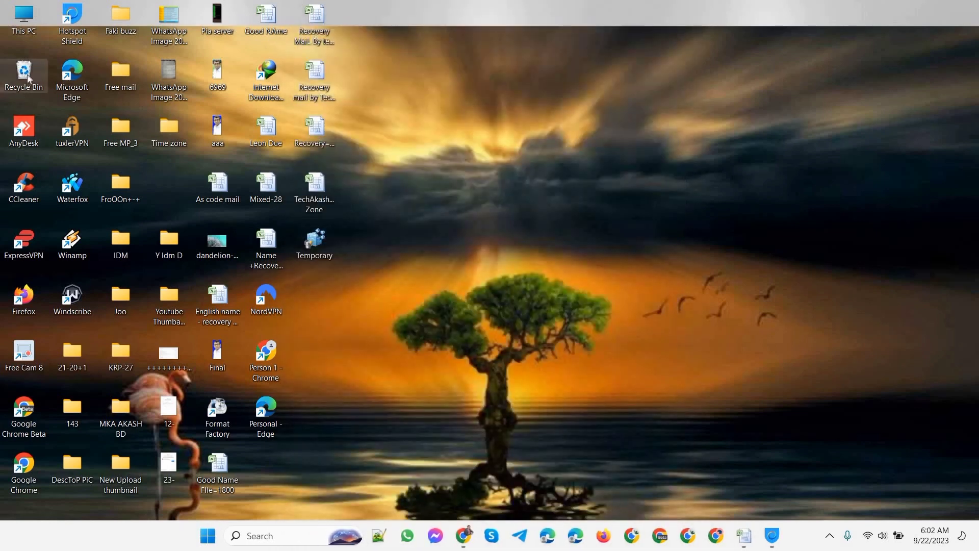
right_click(43, 90)
click(51, 98)
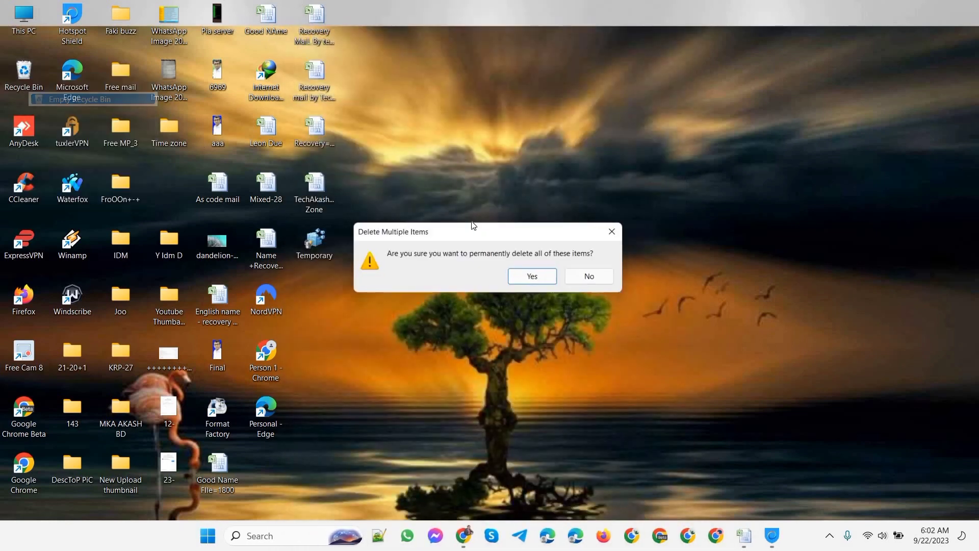
click(536, 278)
Step: Refresh the desktop twice from its right-click menu
right_click(543, 164)
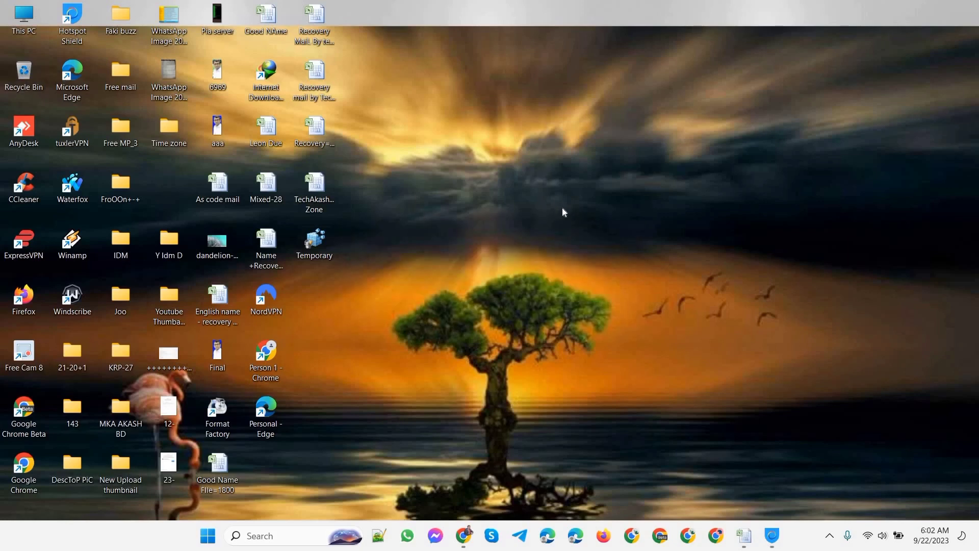
click(565, 215)
right_click(517, 104)
click(517, 104)
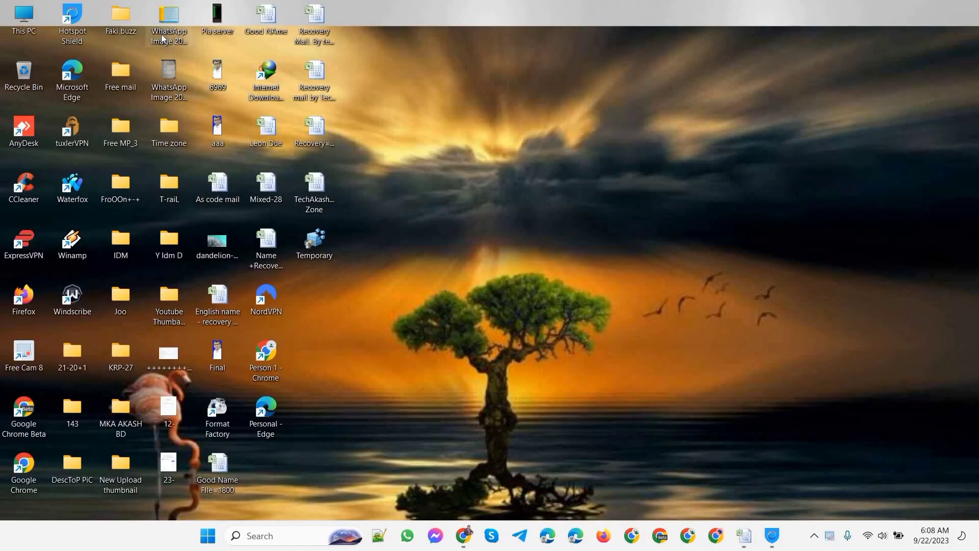
Step: View the WhatsApp VPN-to-time-zone chart, glance at the VPN list and workbook, then minimize Photos
double_click(162, 38)
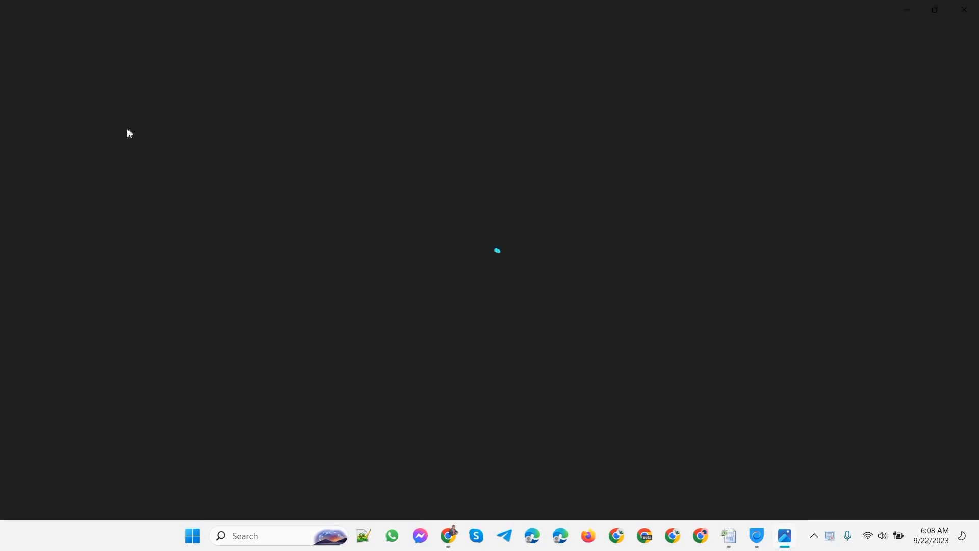
scroll(408, 216, up, 4)
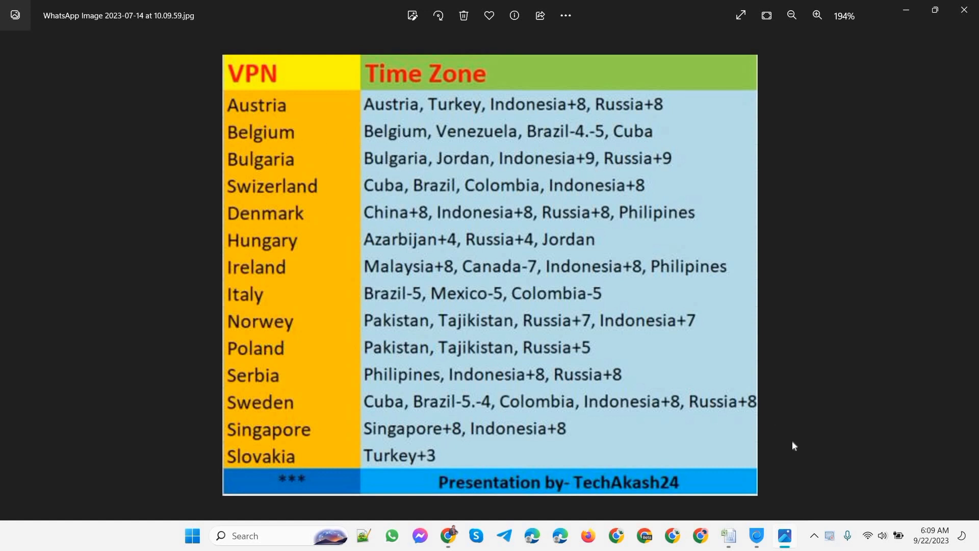
click(757, 533)
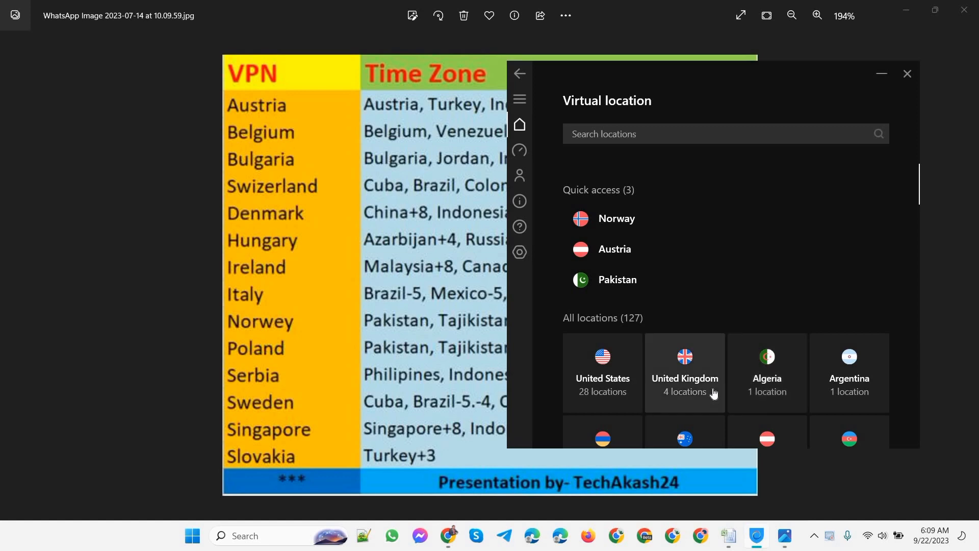
click(881, 78)
click(730, 538)
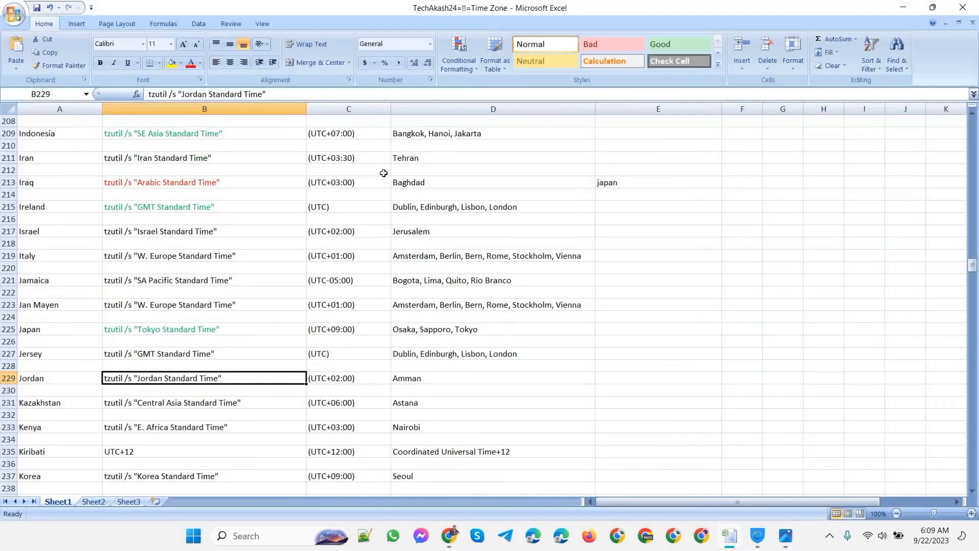
click(904, 7)
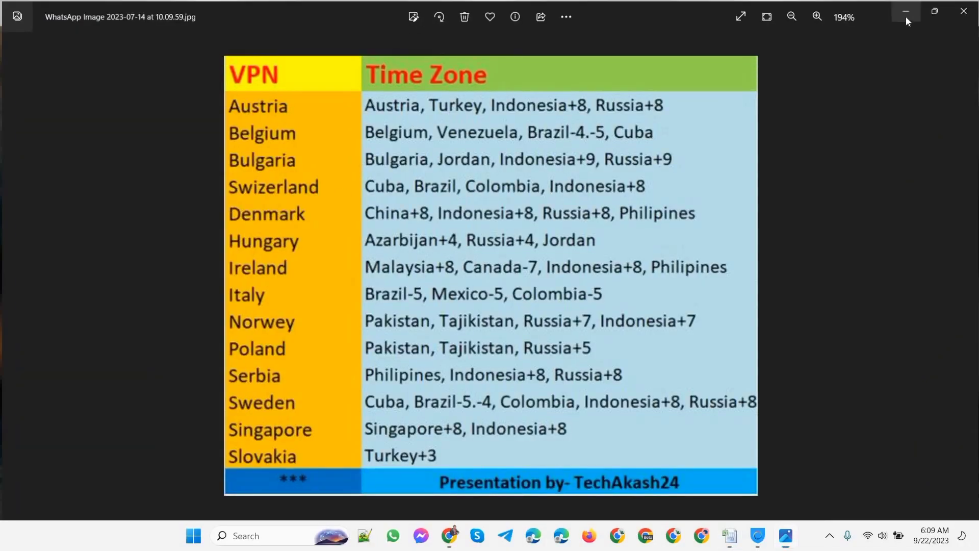
click(905, 11)
Step: Set Hotspot Shield's virtual location to Bulgaria and start the VPN connection
click(763, 537)
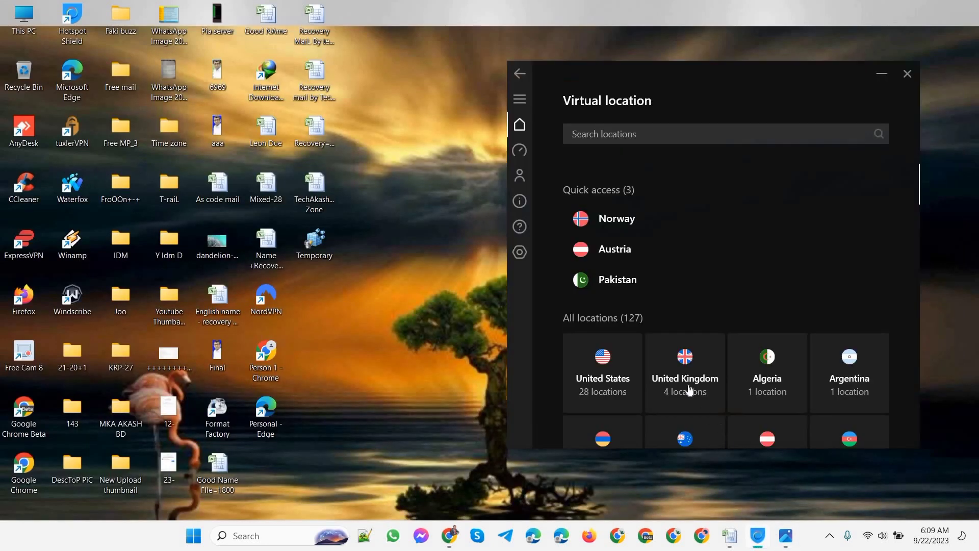
scroll(726, 397, down, 6)
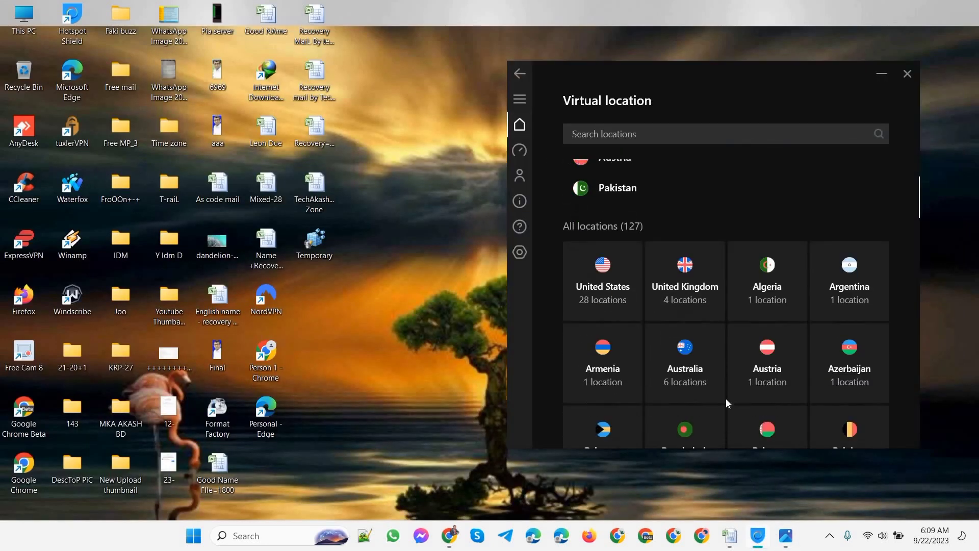
click(691, 383)
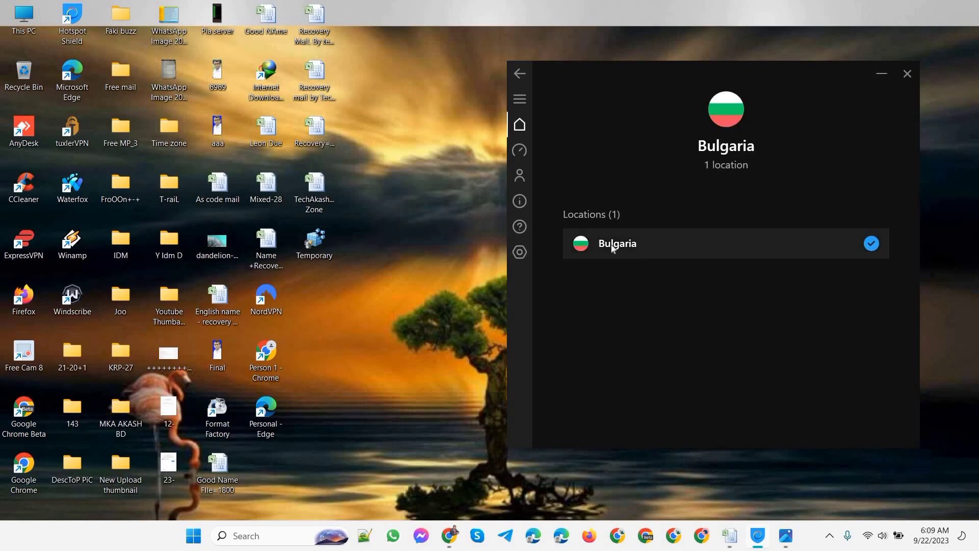
click(520, 74)
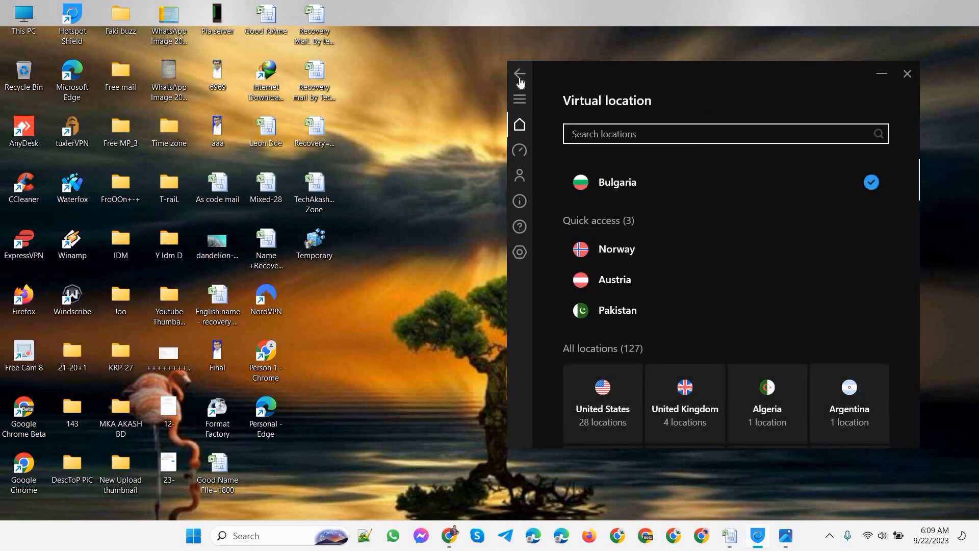
click(598, 176)
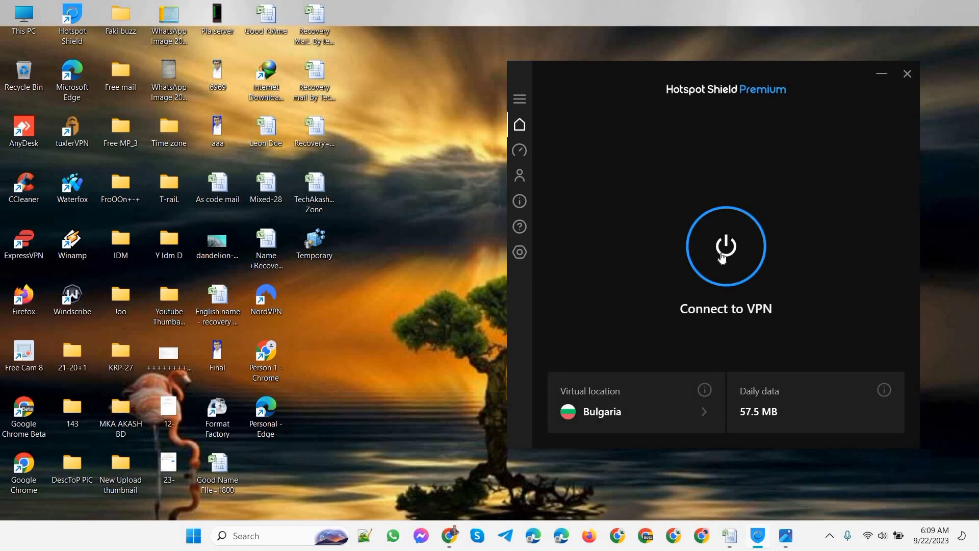
click(723, 248)
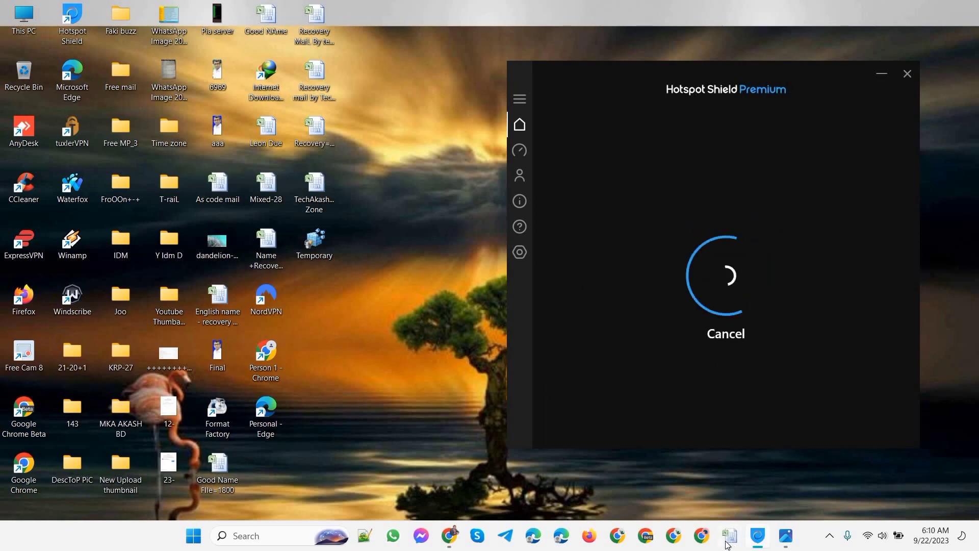
click(727, 545)
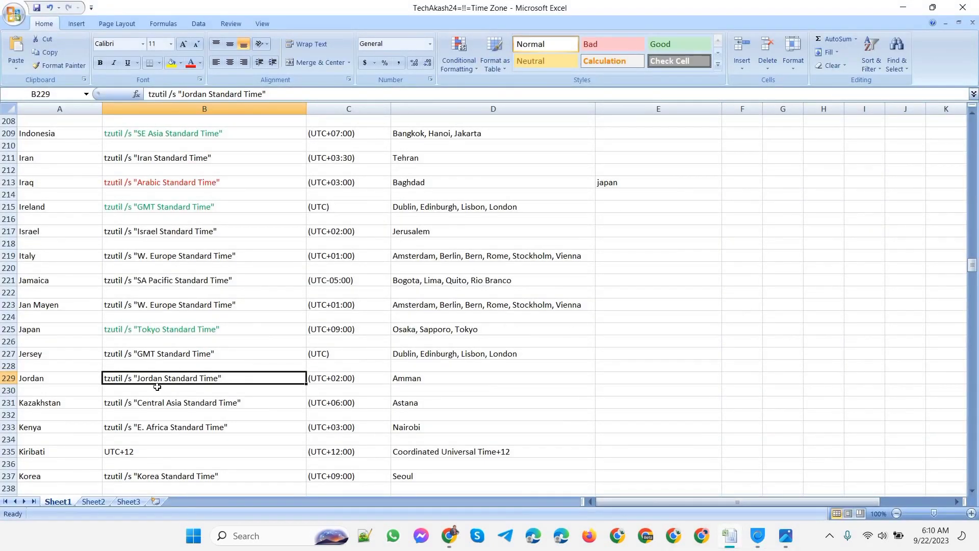
Step: Copy the tzutil SE Asia Standard Time command from cell B209
scroll(157, 387, down, 3)
scroll(160, 386, up, 4)
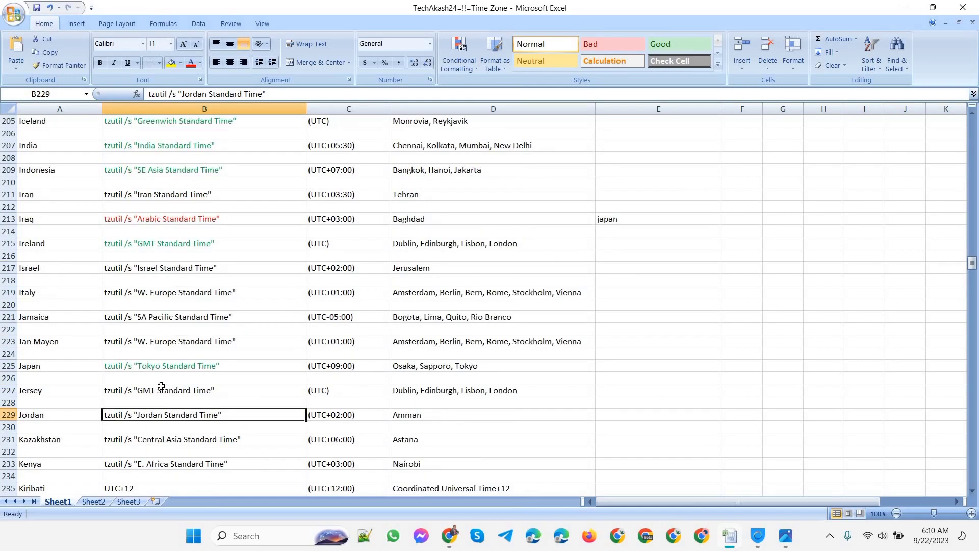
scroll(162, 386, up, 1)
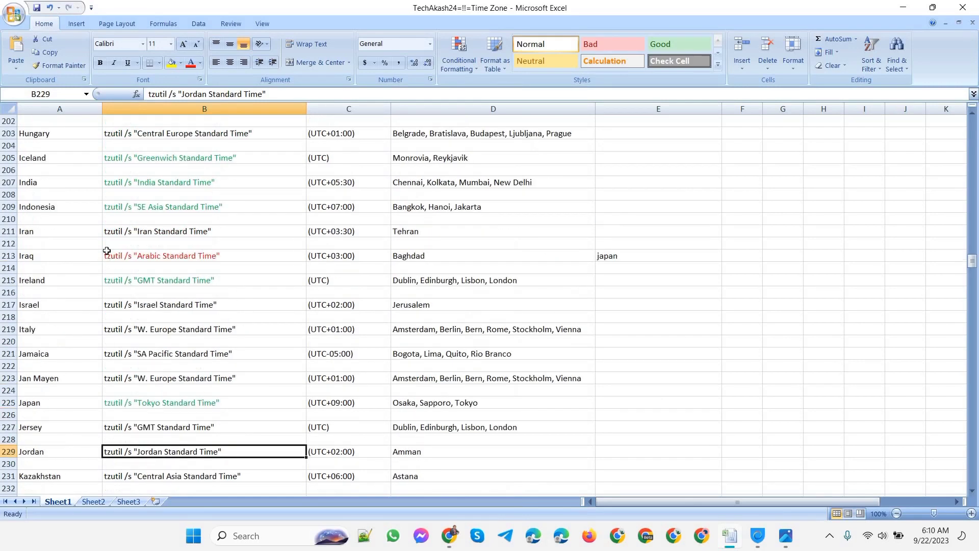
click(163, 208)
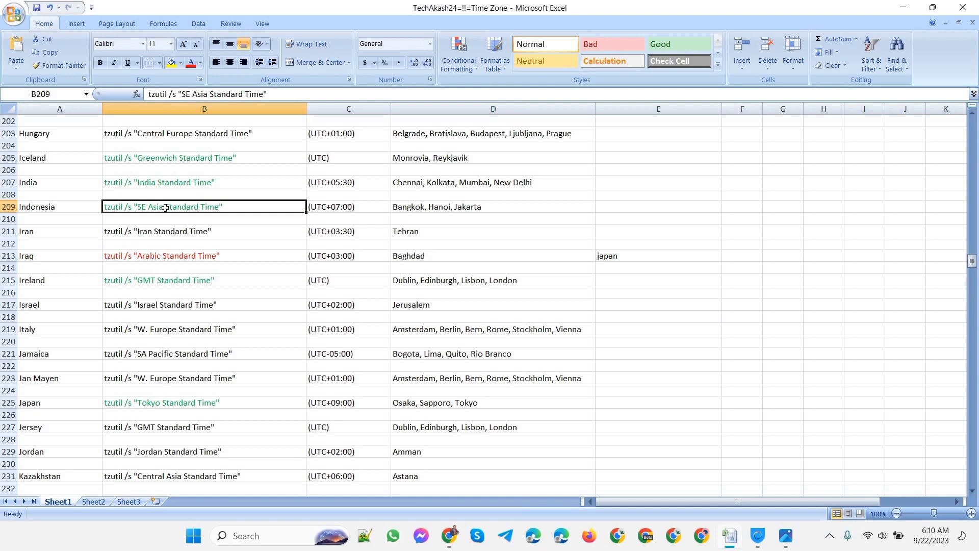
key(ctrl+c)
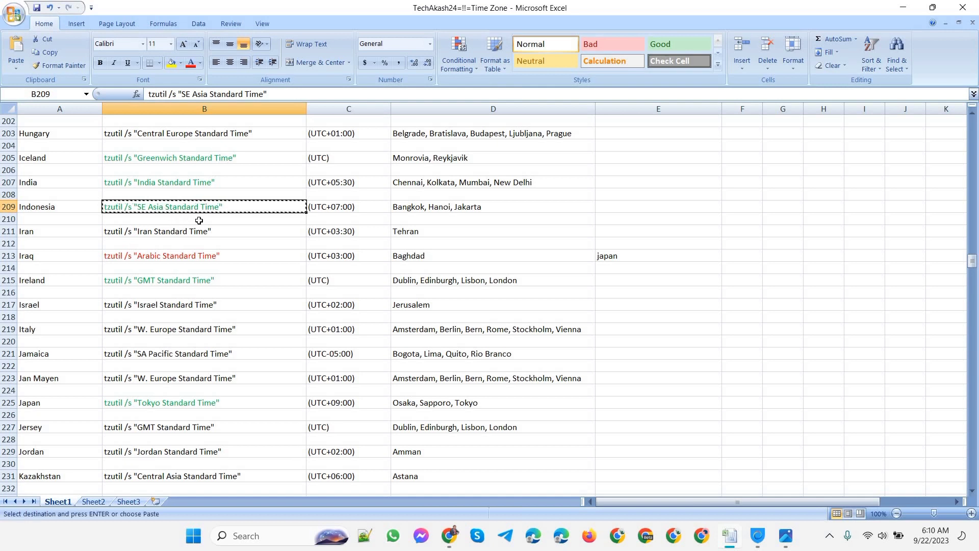
Step: Run the tzutil command from the Run box, then minimize Excel and Hotspot Shield
key(super+r)
key(ctrl+v)
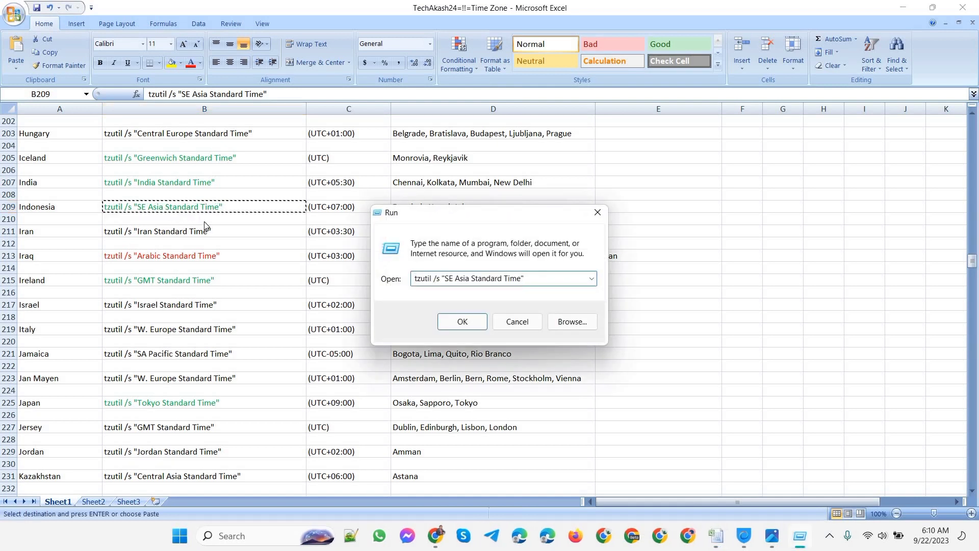
key(Return)
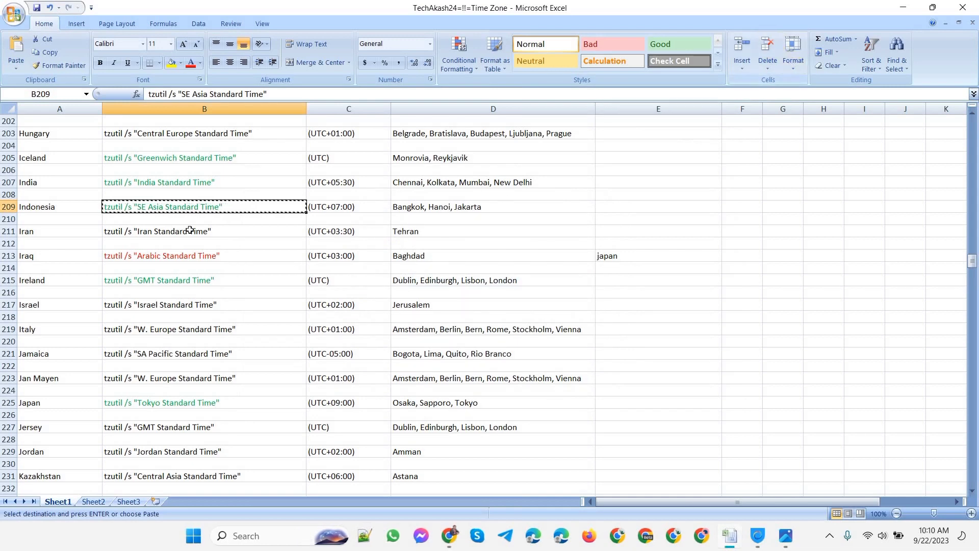
click(902, 8)
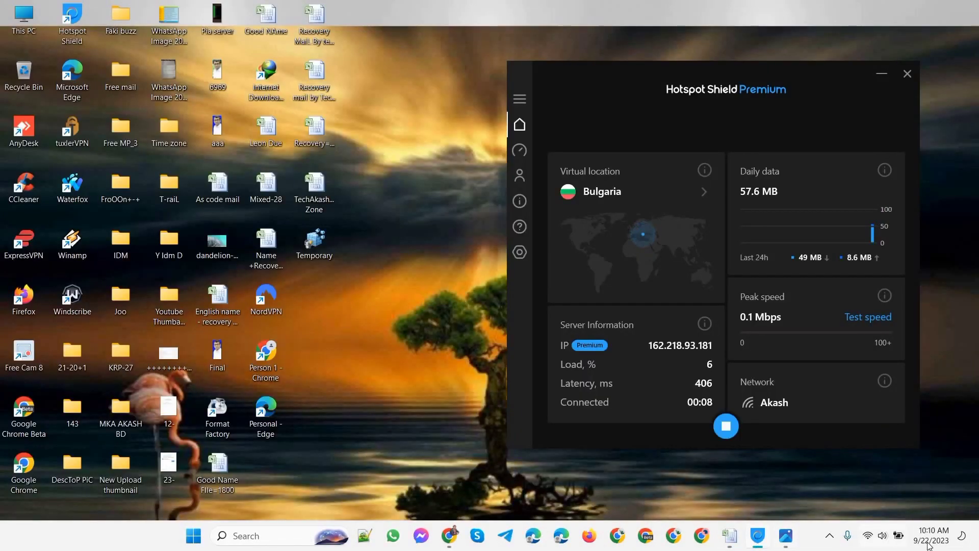
click(881, 76)
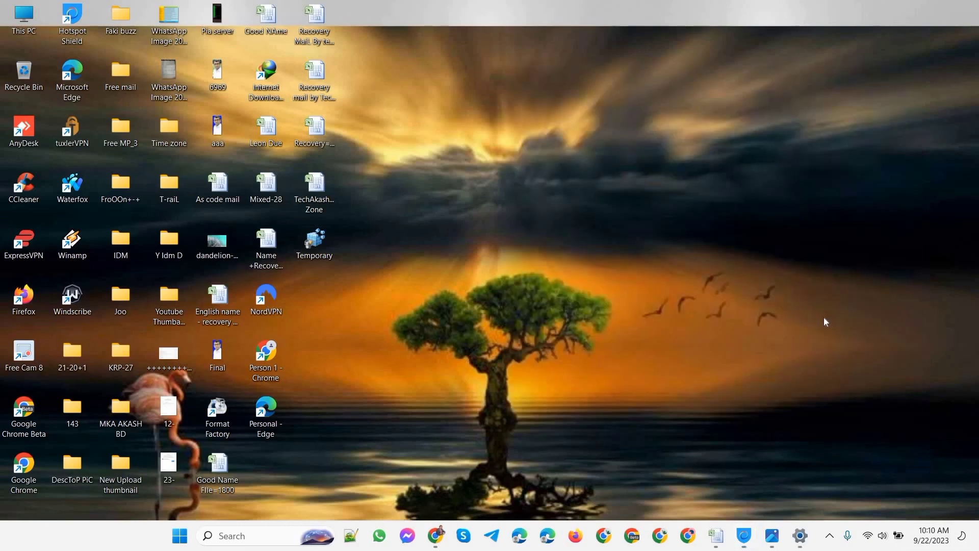
Step: Refresh the desktop and launch Google Chrome
right_click(623, 159)
click(632, 164)
click(603, 535)
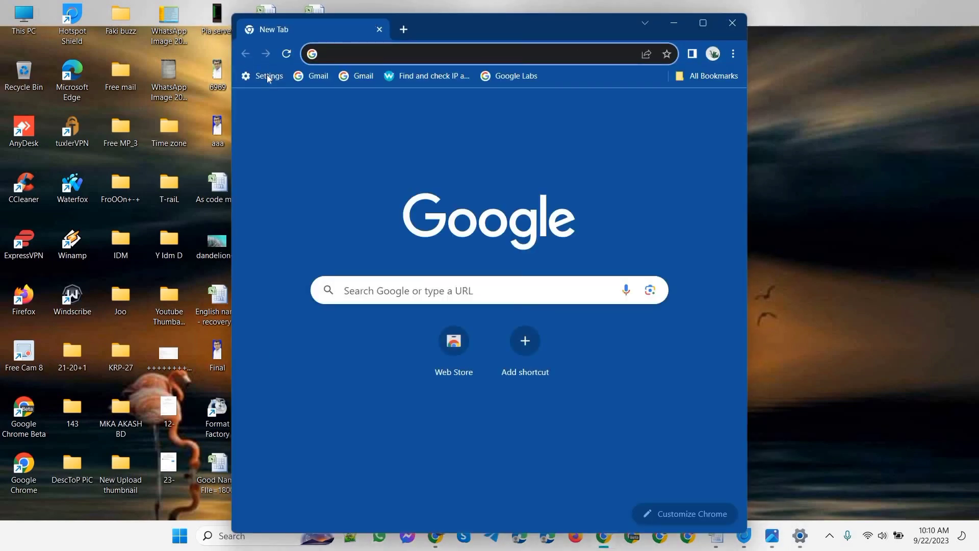
Step: Clear all-time browsing data in a maximized Chrome, leaving just one new tab
key(ctrl+shift+Delete)
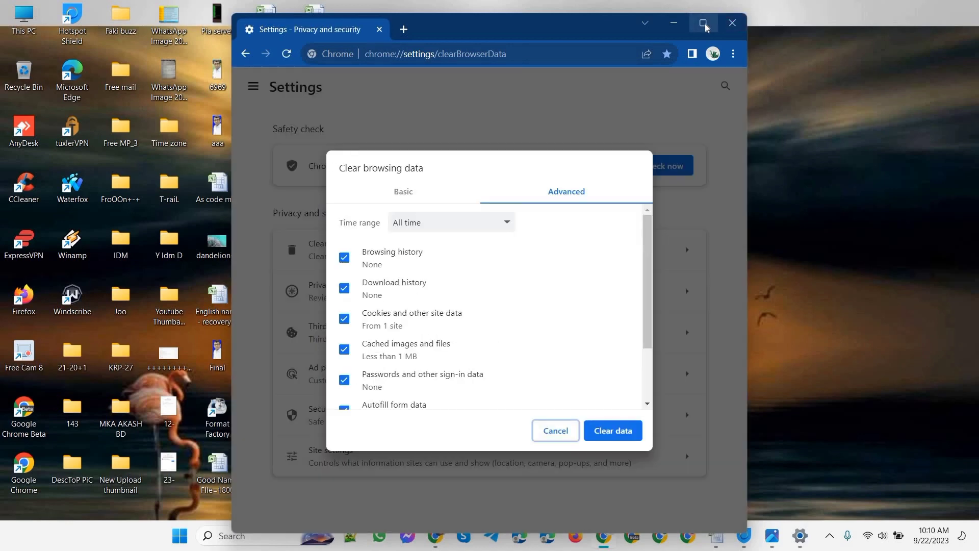
click(702, 23)
click(611, 412)
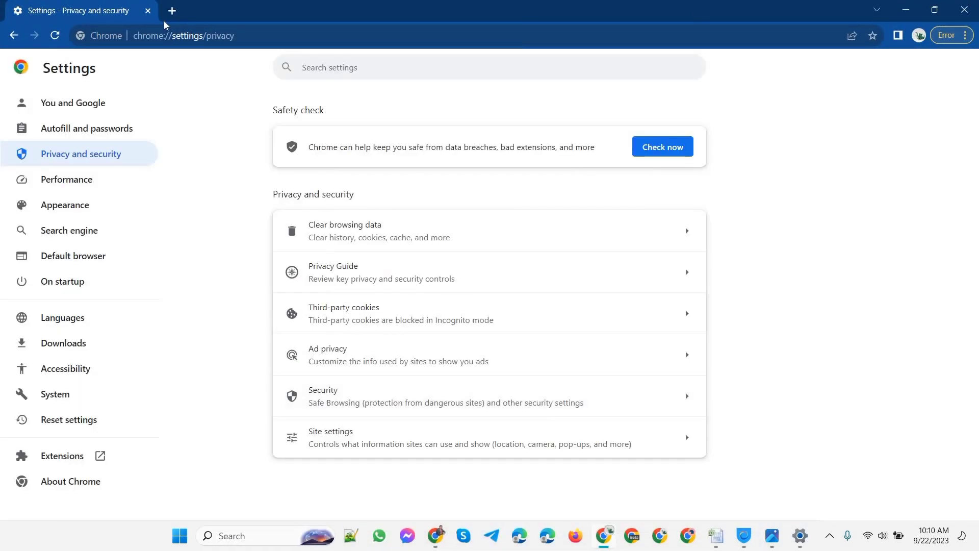
click(172, 10)
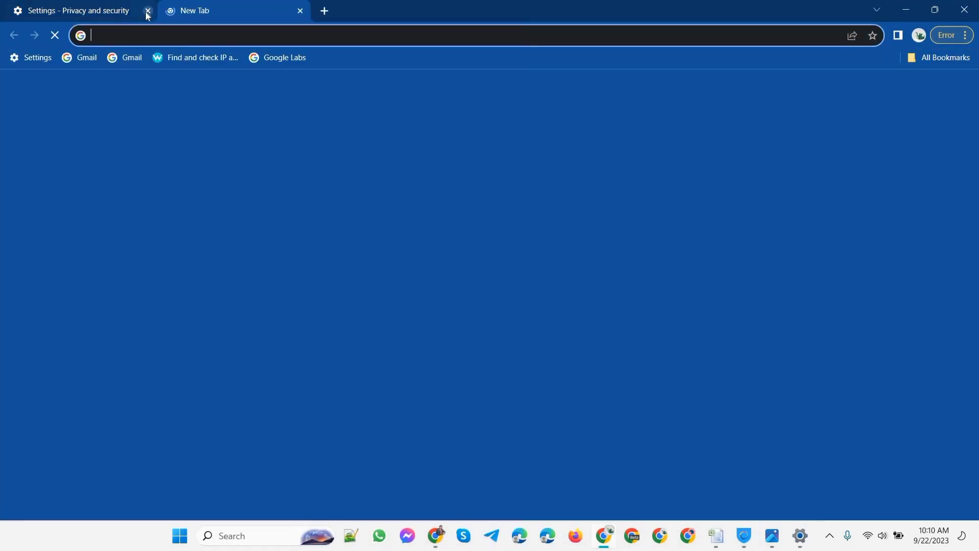
click(148, 11)
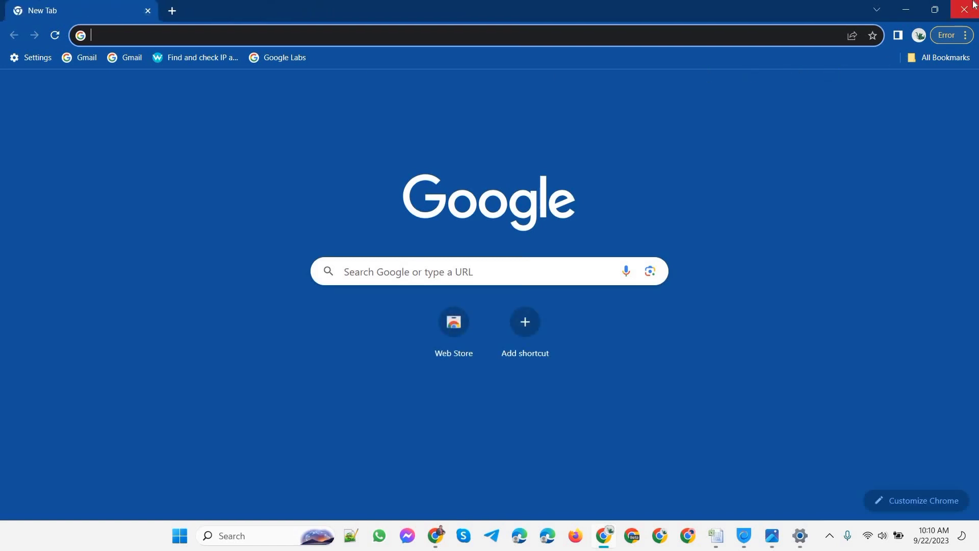
Step: Open the Gmail signup page and enter the first and last name
click(121, 59)
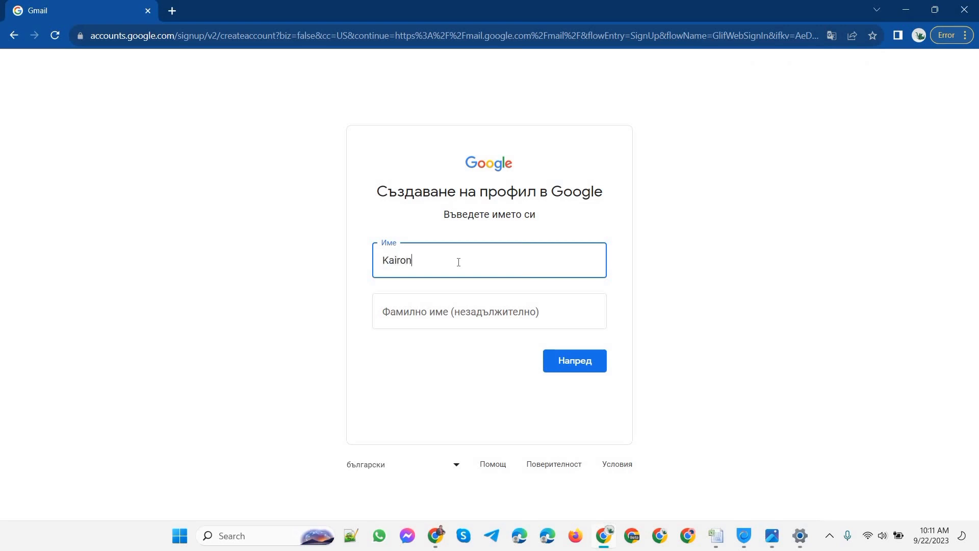
key(Tab)
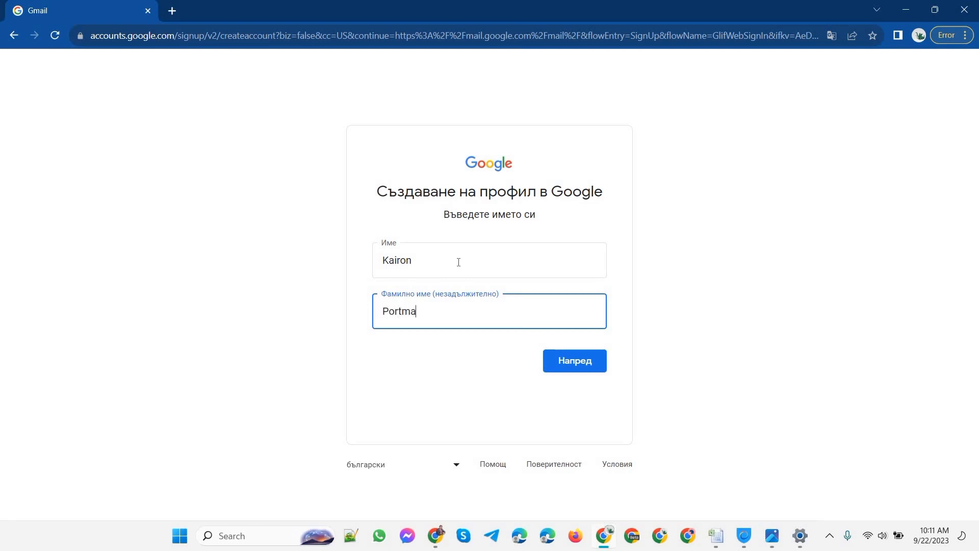
click(581, 376)
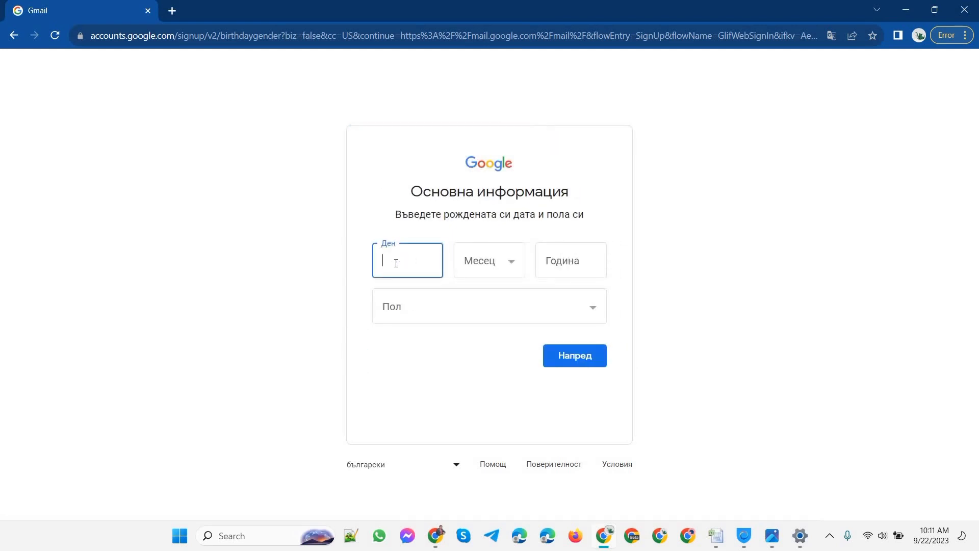
Step: Set the birth date to 15 May (май) 1990 and gender to male (Мъж)
click(484, 266)
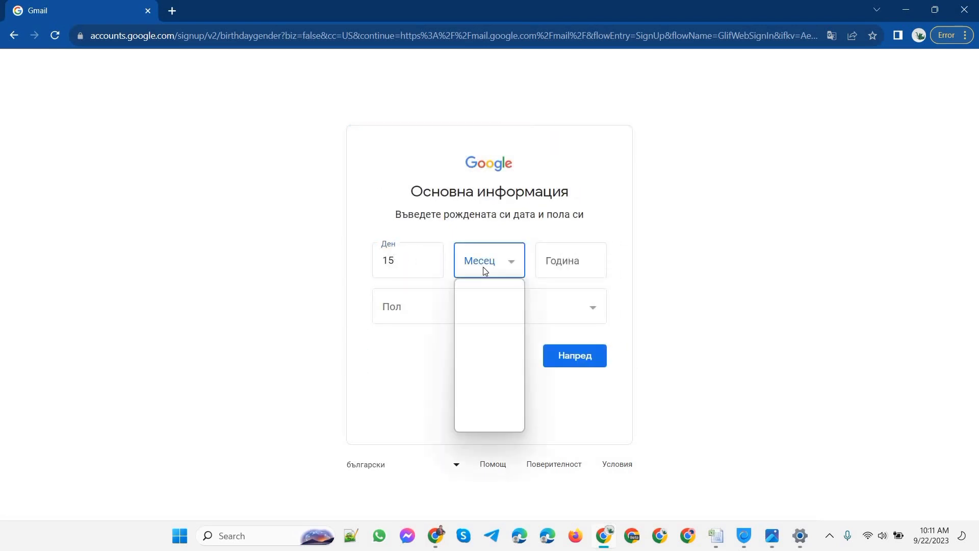
click(474, 335)
click(559, 260)
text(1)
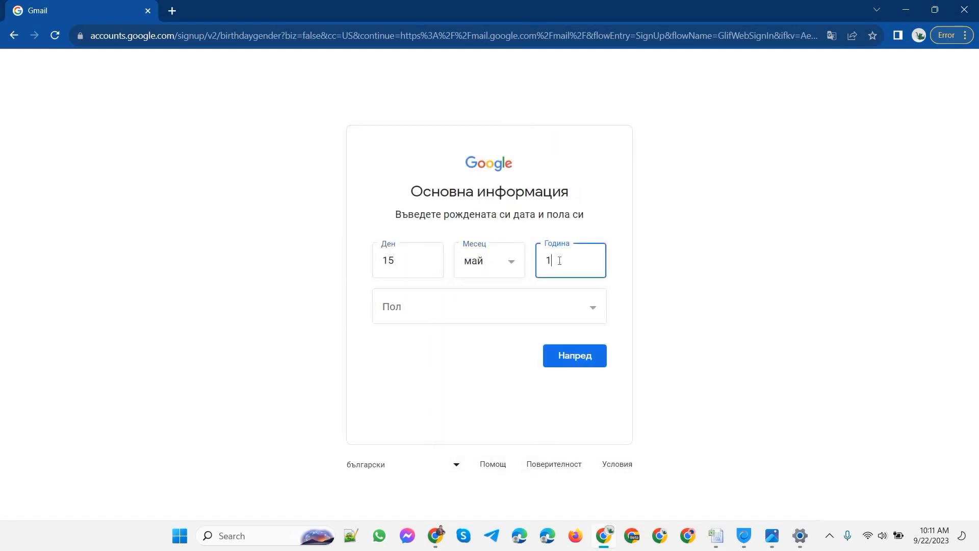
text(990)
click(519, 303)
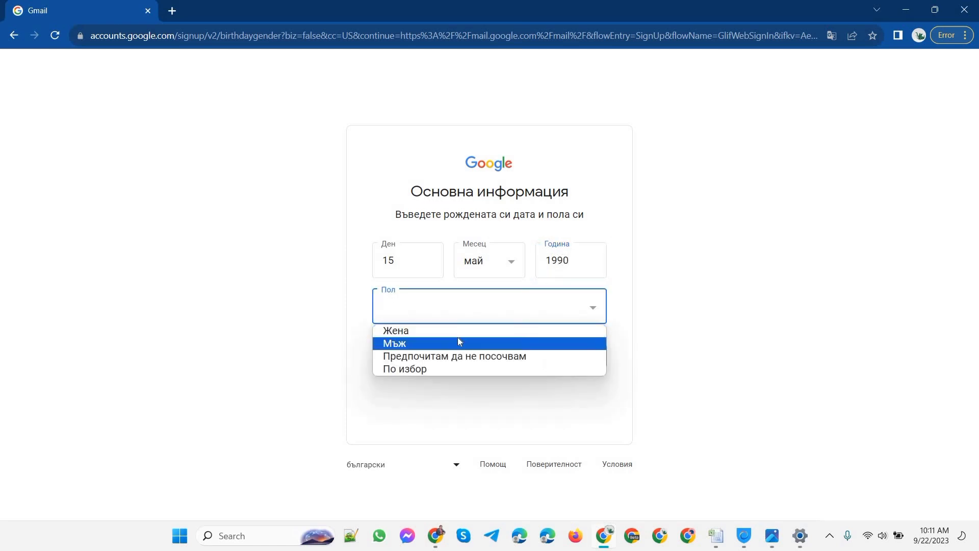
click(457, 338)
click(566, 365)
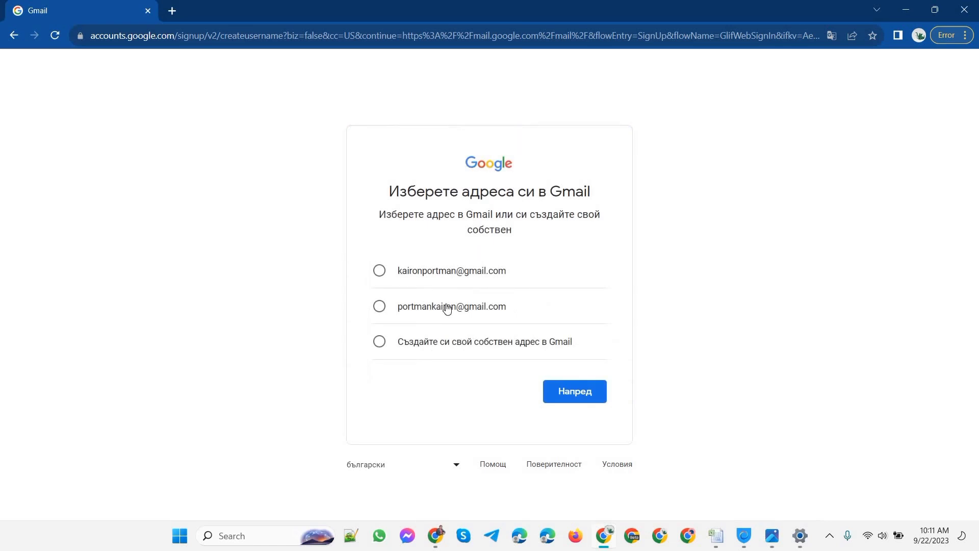
Step: Choose and submit a custom Gmail username, then start typing the password
click(447, 343)
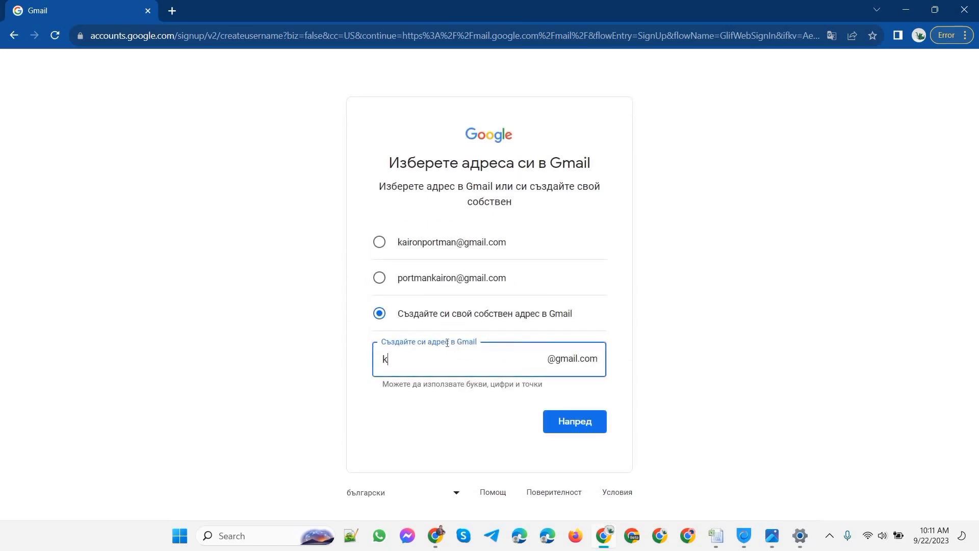
click(548, 415)
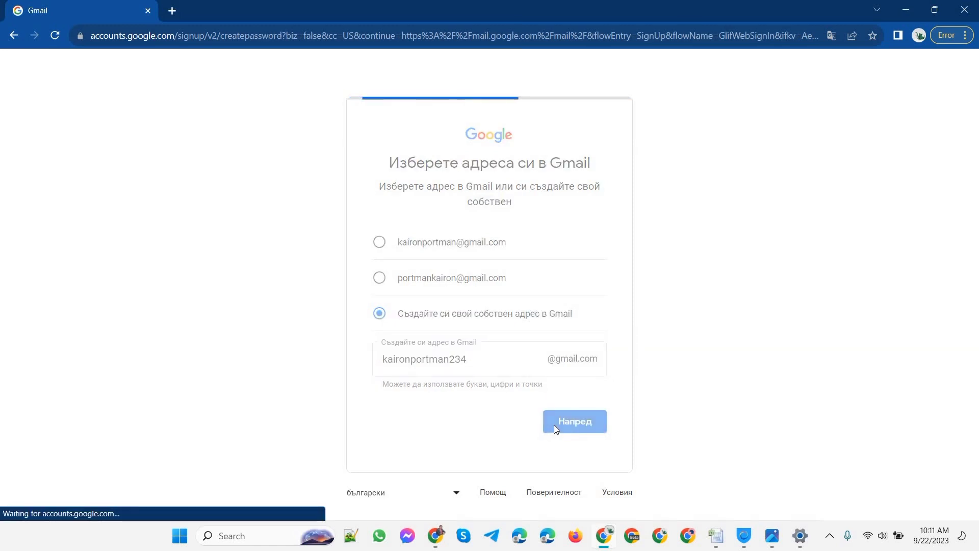
text(k)
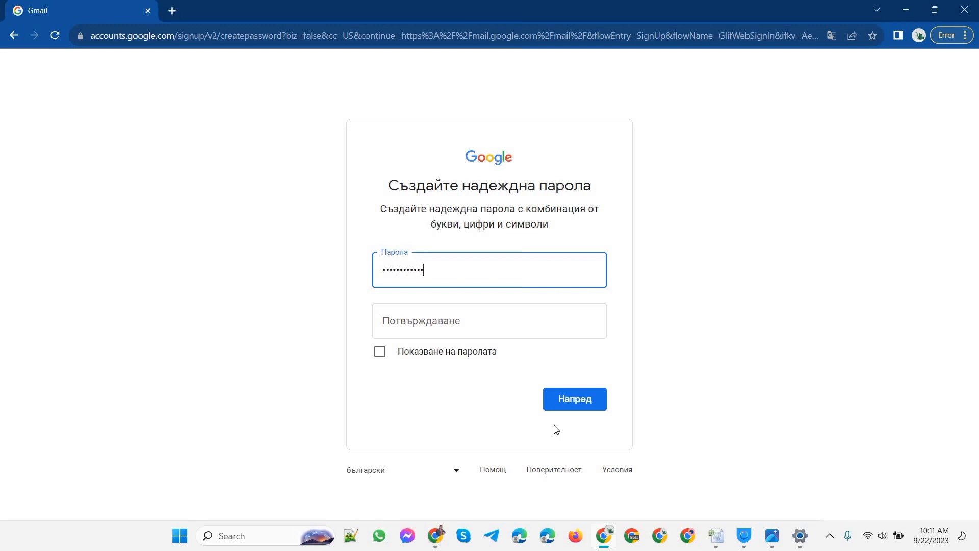
Step: Finish the password, show it in plain text and select it to copy
text(k)
click(479, 361)
key(shift+Tab)
key(shift+Tab)
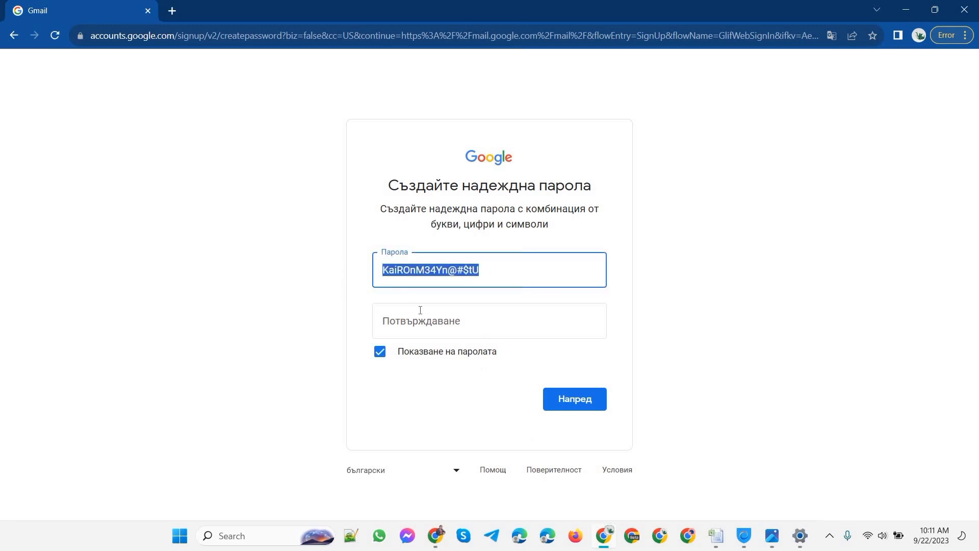
click(485, 274)
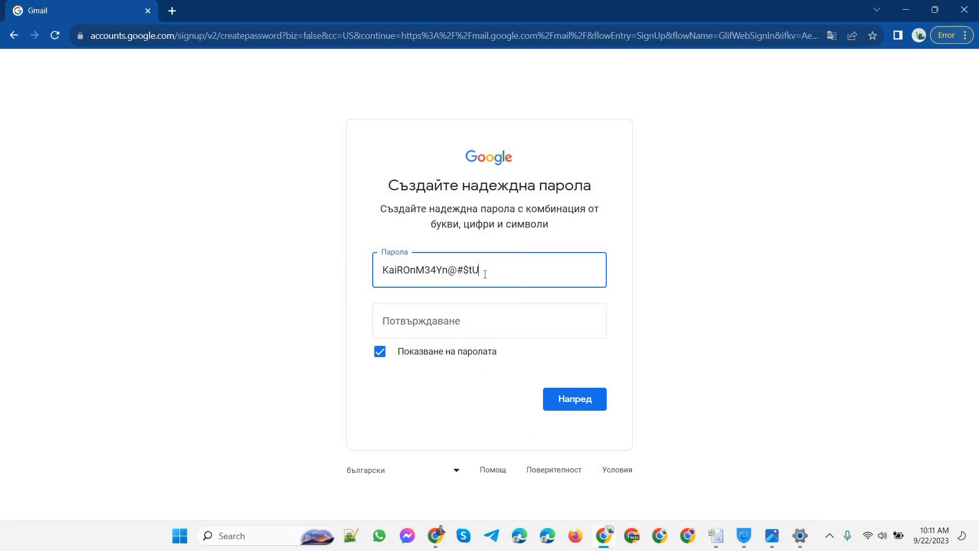
key(ctrl+a)
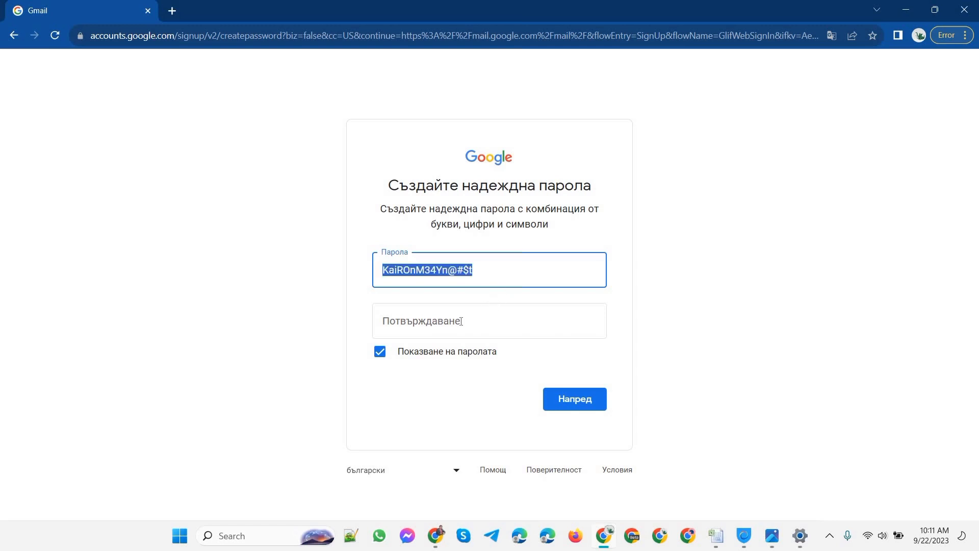
Step: Paste the password into the Потвърждаване field, continue, and switch to Express-2023
click(455, 351)
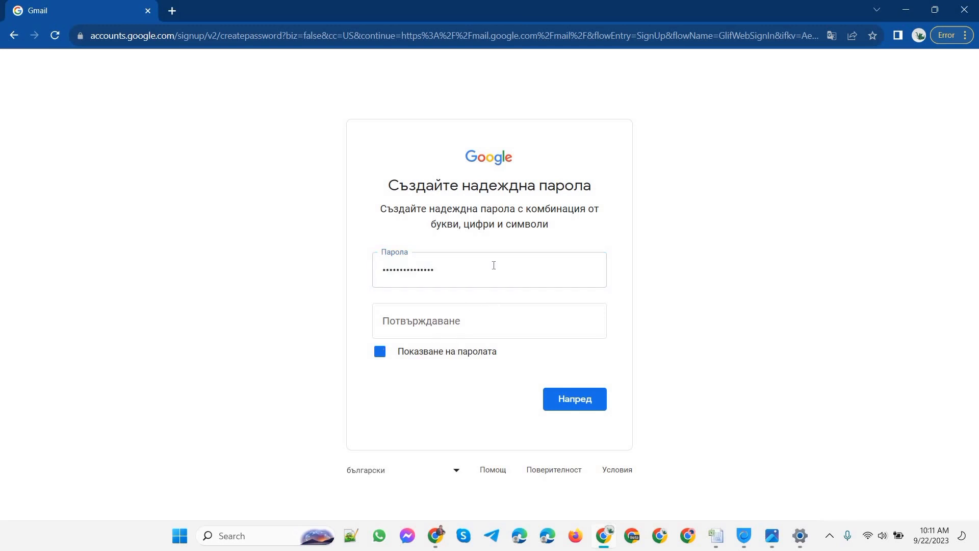
click(480, 313)
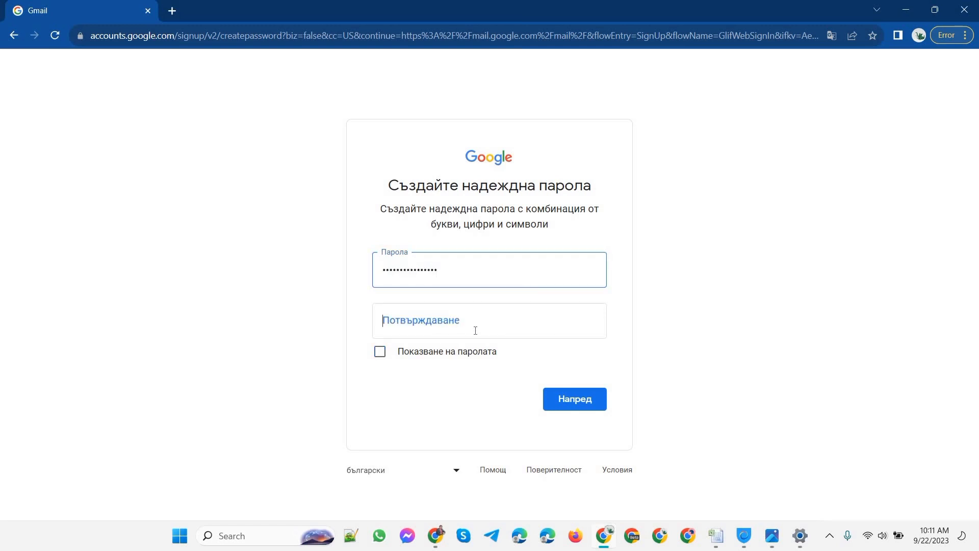
key(ctrl+v)
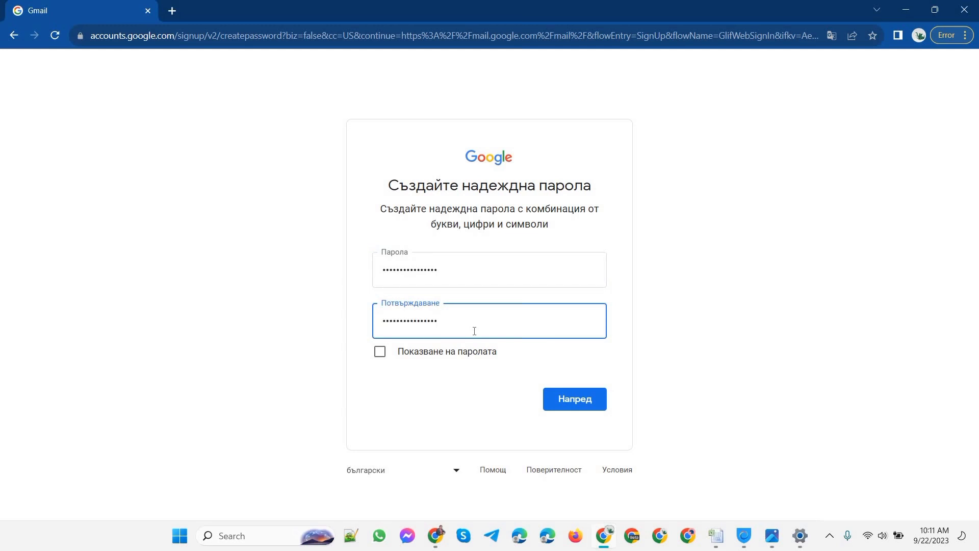
click(571, 397)
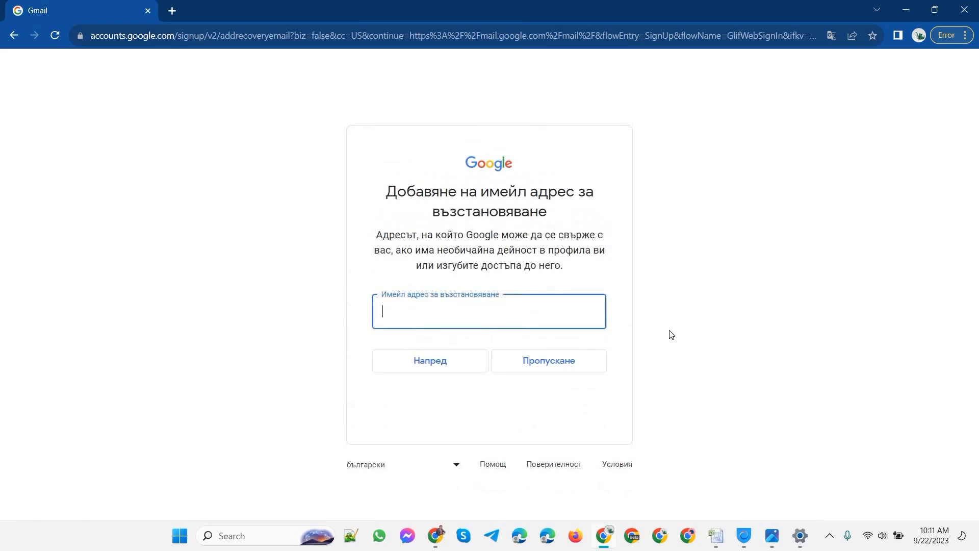
click(437, 536)
Step: Paste the password into B168 and use C168's outlook address as the recovery email
click(182, 267)
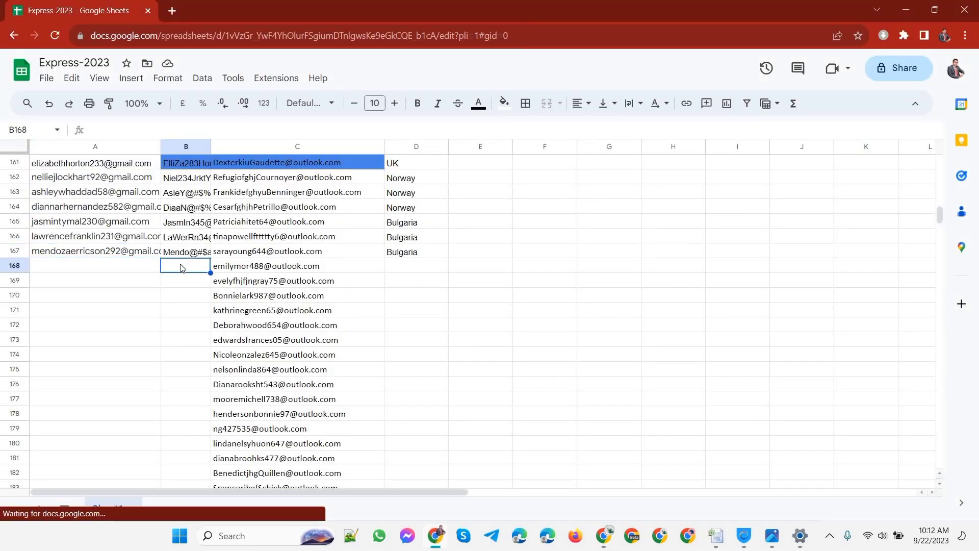
key(ctrl+v)
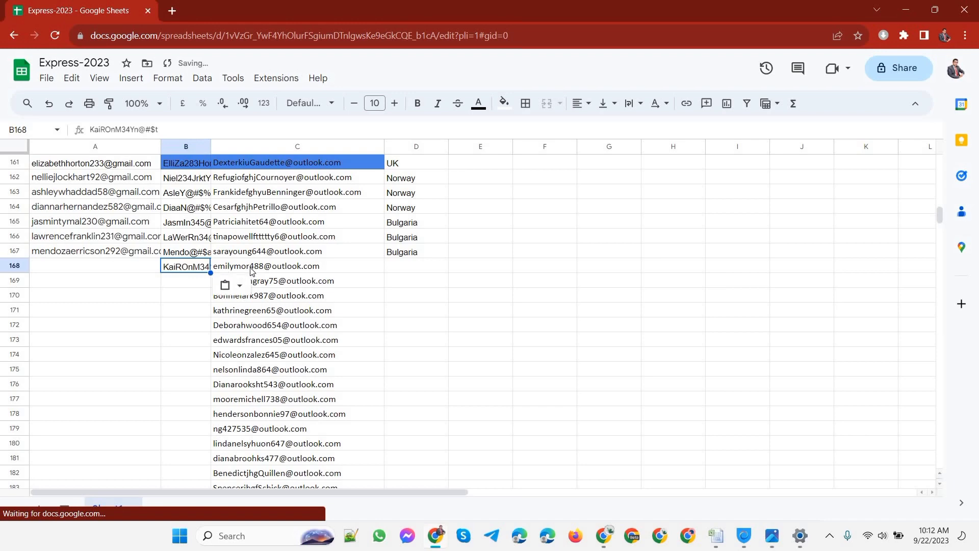
click(251, 270)
key(ctrl+c)
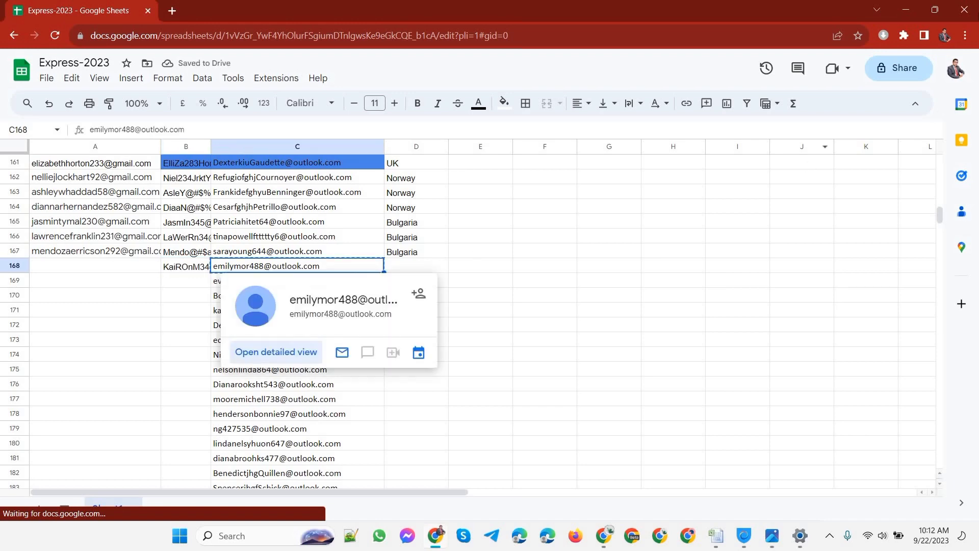
key(alt+Tab)
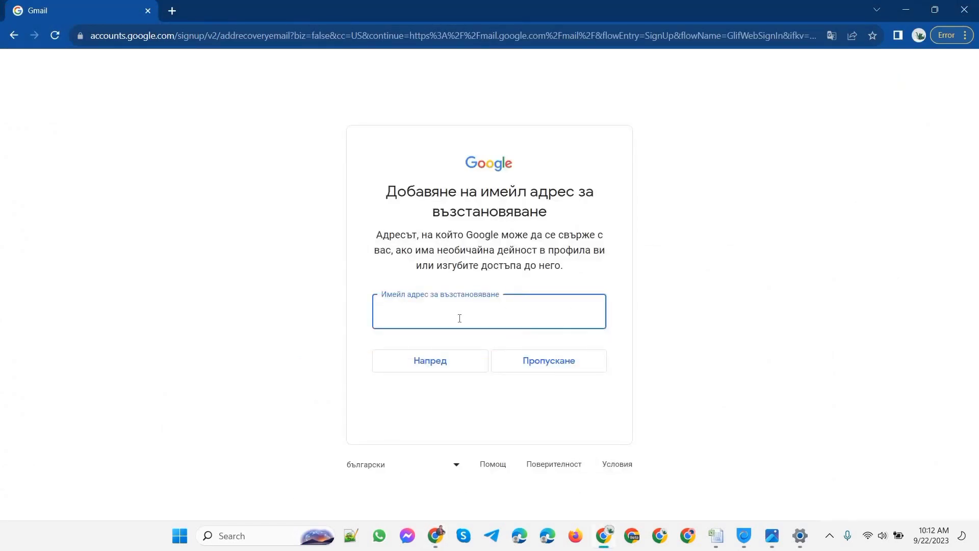
key(ctrl+v)
Step: In a new tab, open the Google signup page and enter first and last name
click(172, 11)
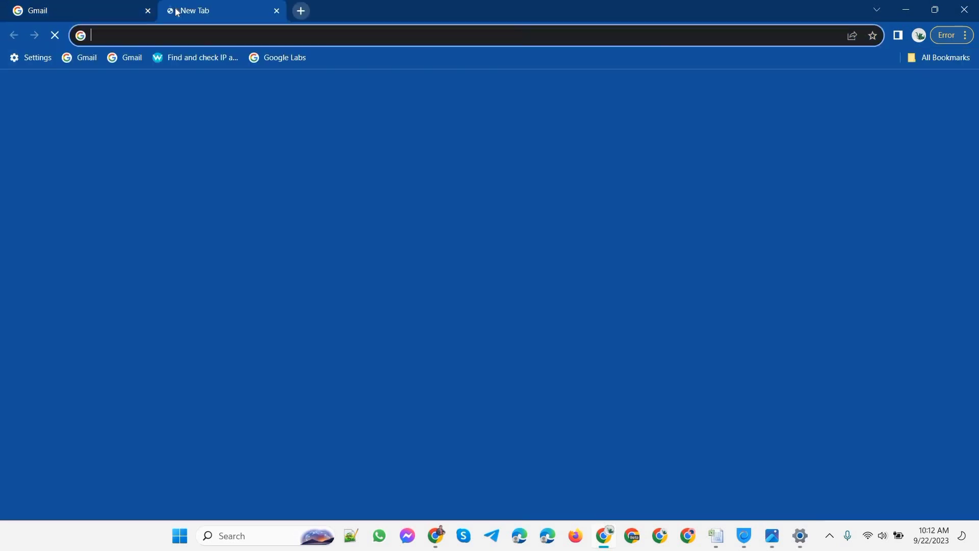
click(142, 60)
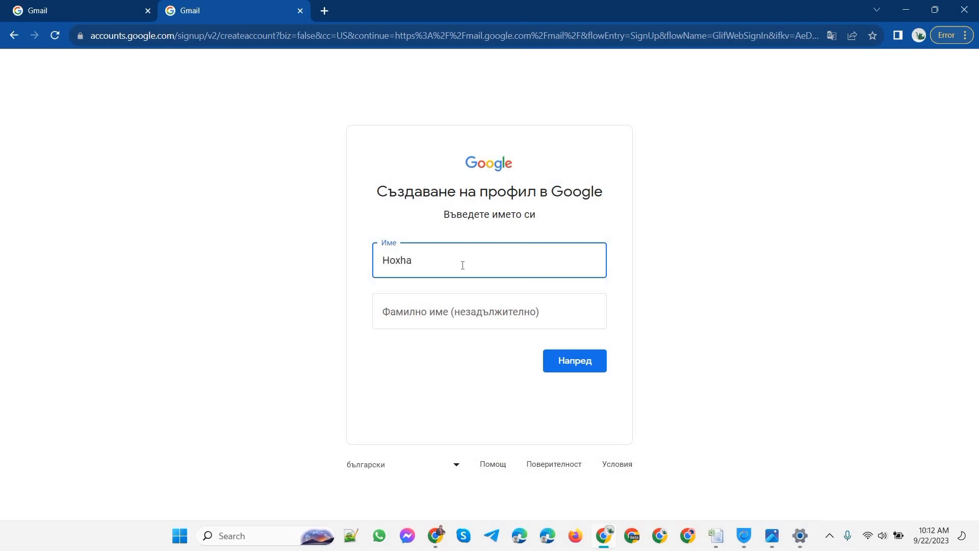
key(Tab)
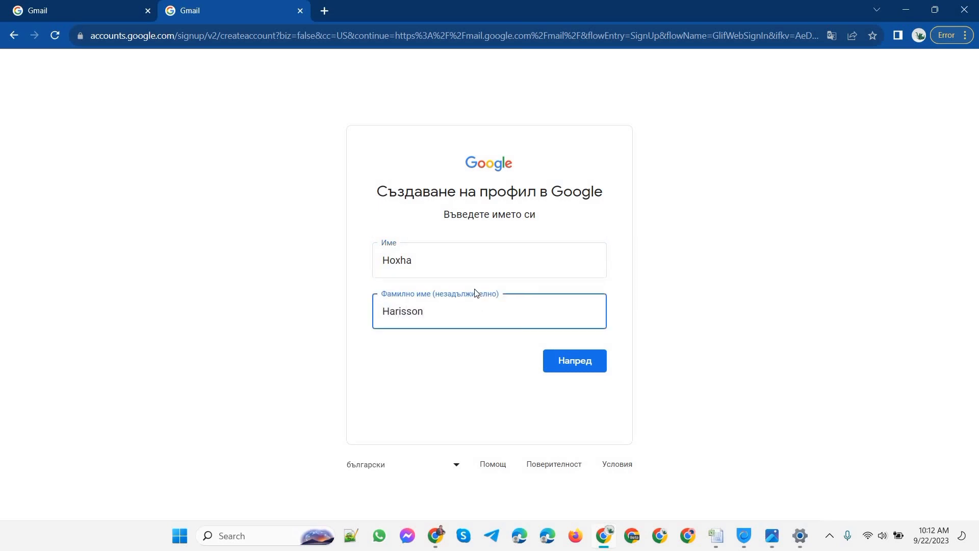
click(589, 368)
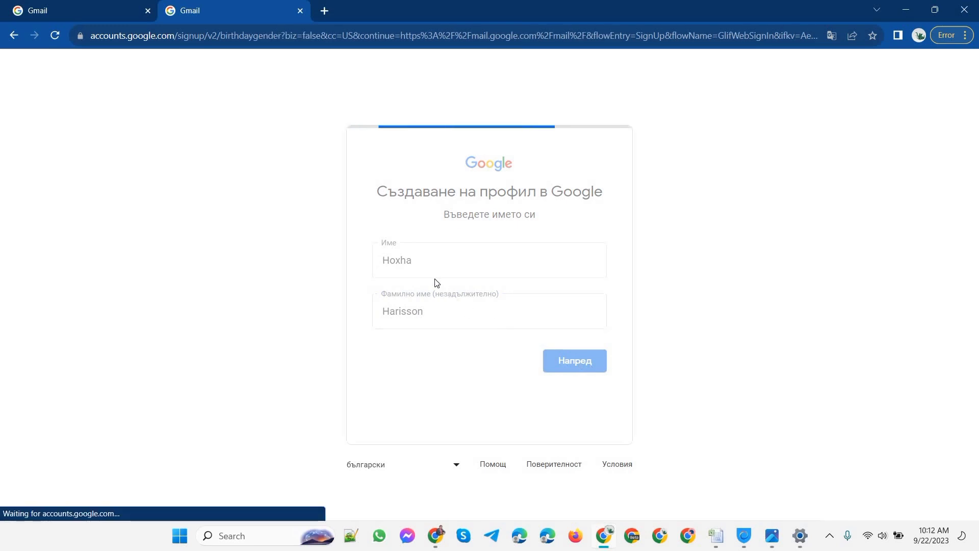
Step: Enter birthday 24 March (март), year 199, and gender Жена, then continue
click(423, 261)
text(2)
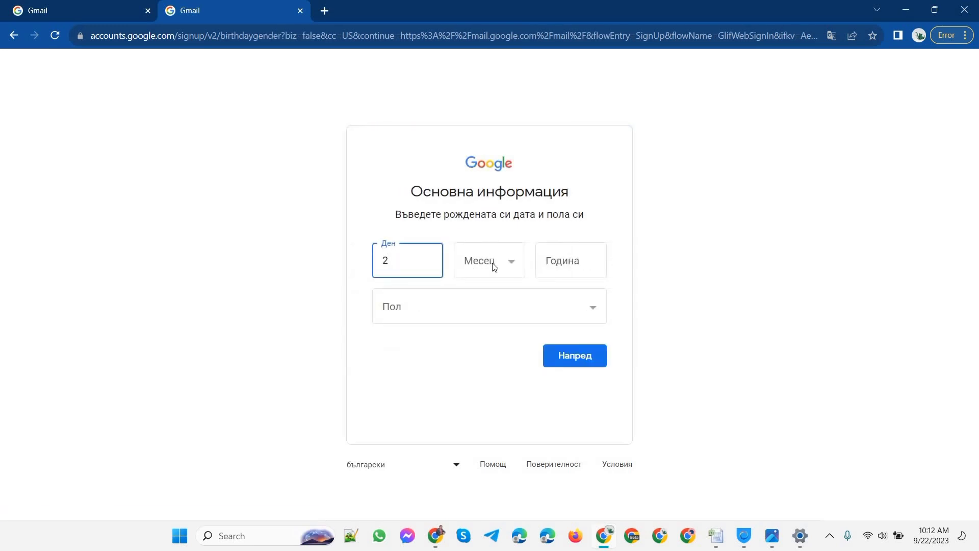
text(4)
click(490, 264)
click(492, 306)
click(569, 266)
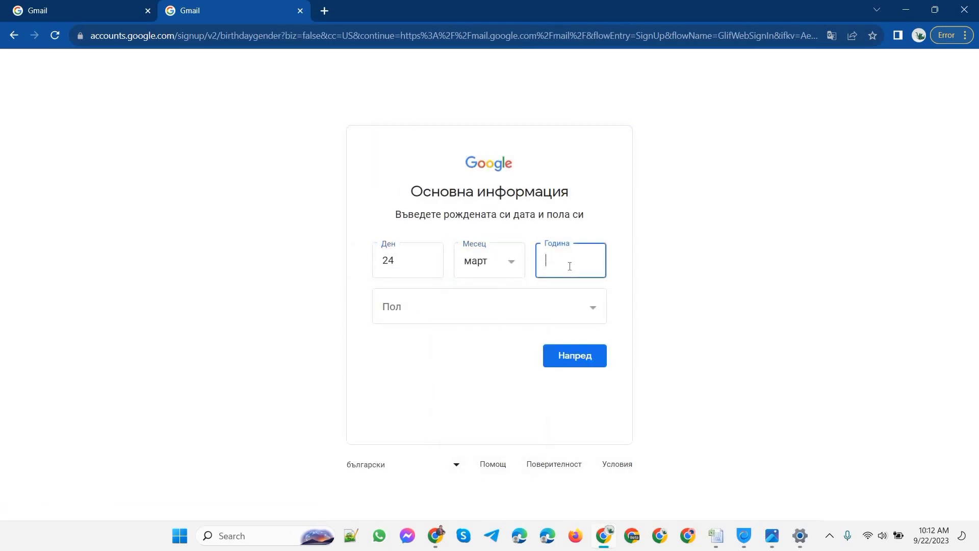
text(1997)
click(517, 320)
click(525, 328)
click(574, 356)
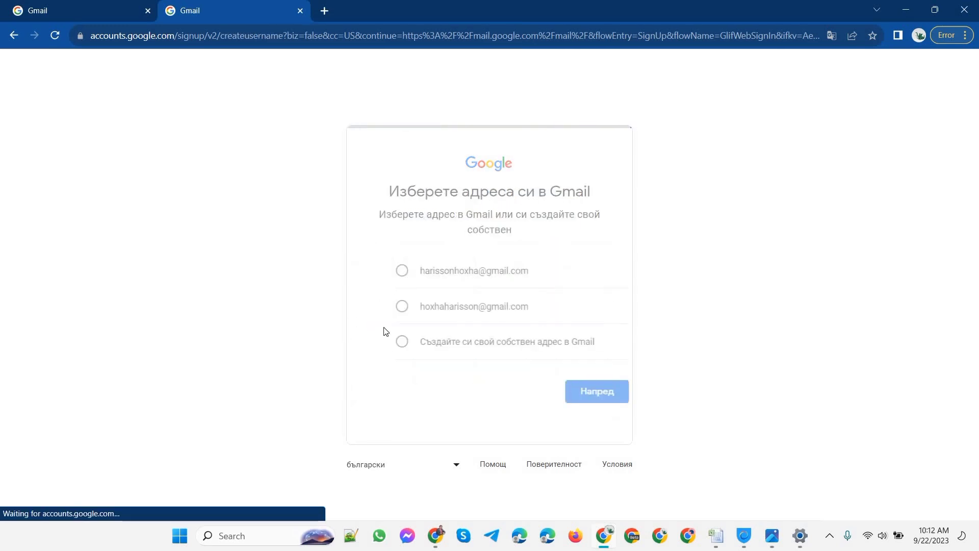
Step: Choose and submit a custom Gmail username
click(433, 343)
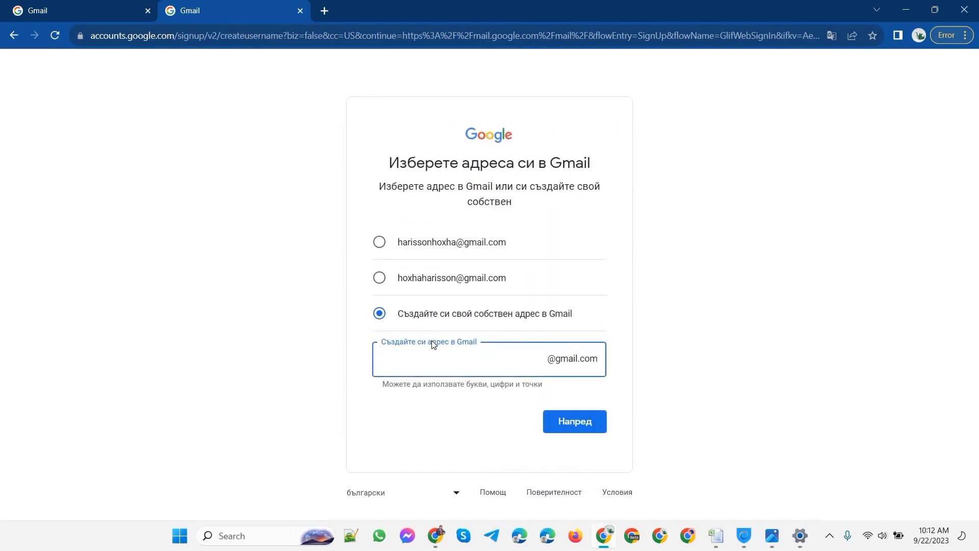
key(Return)
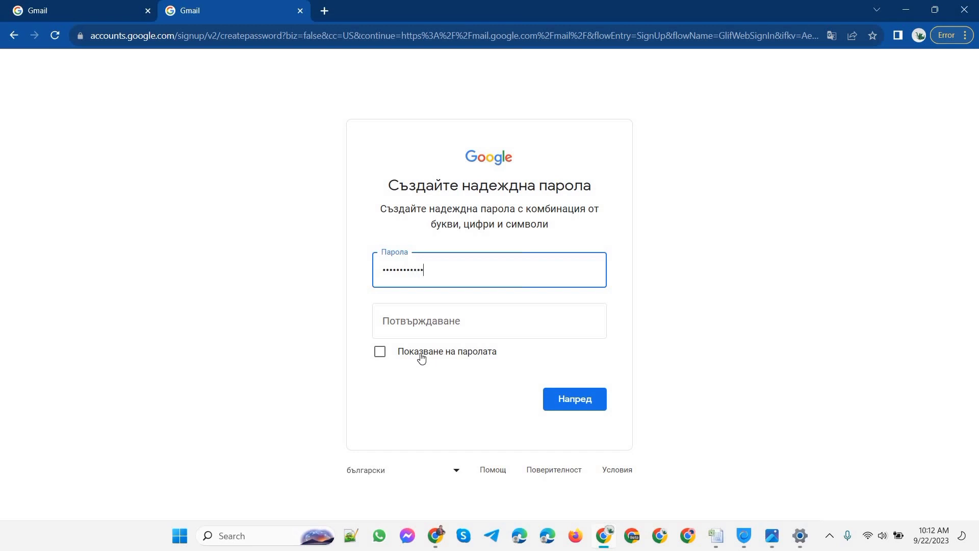
Step: Reveal the password, select and copy it, then hide it again
click(421, 359)
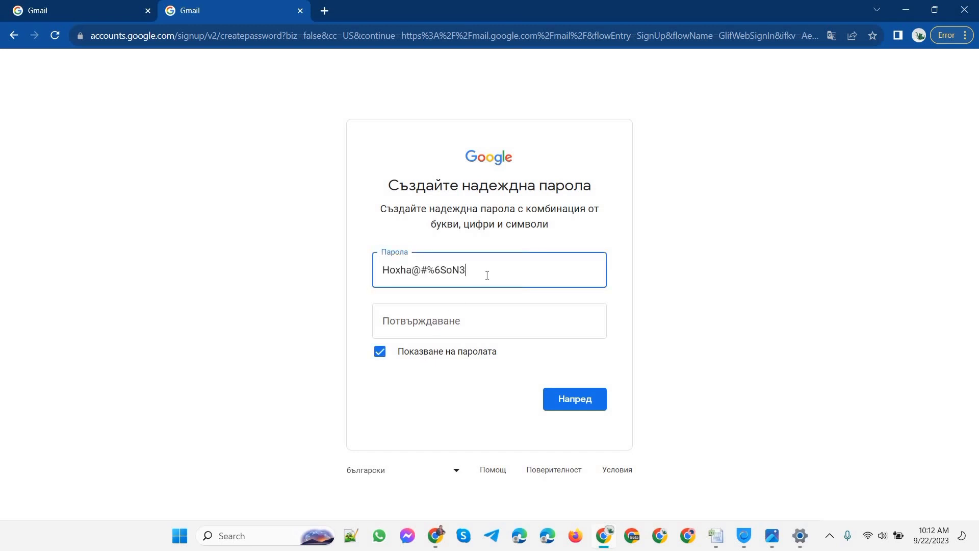
key(ctrl+a)
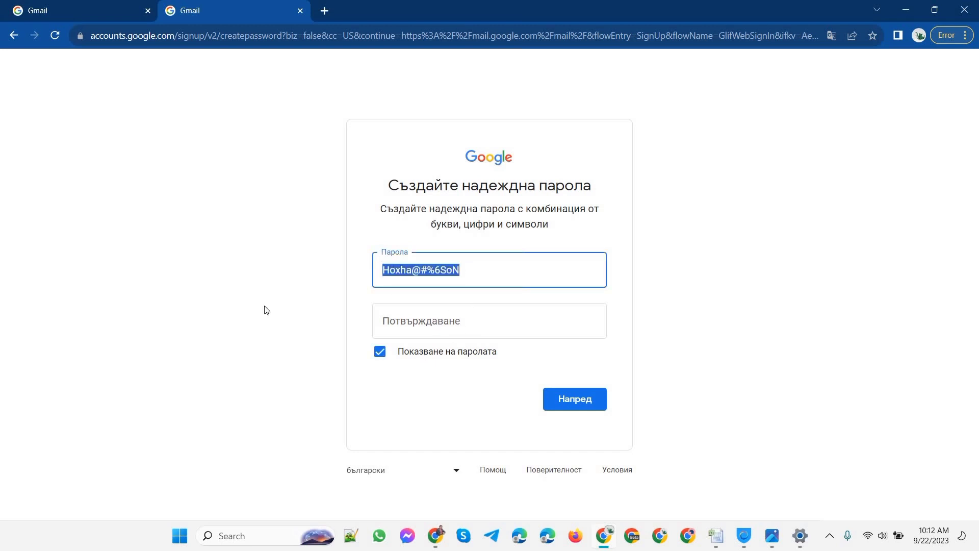
click(379, 351)
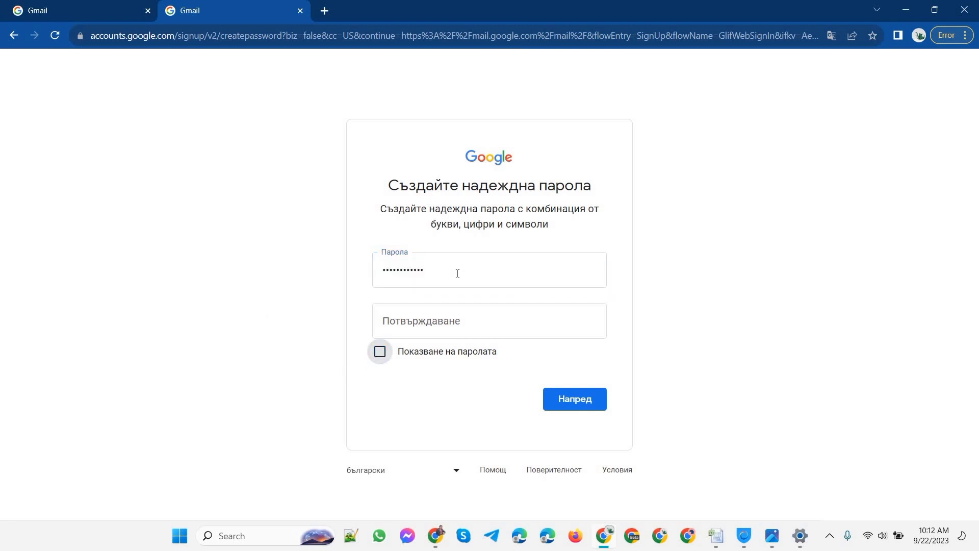
Step: Paste it into the confirmation field, continue, and select cell B169 in Express-2023
click(458, 273)
click(460, 327)
key(ctrl+v)
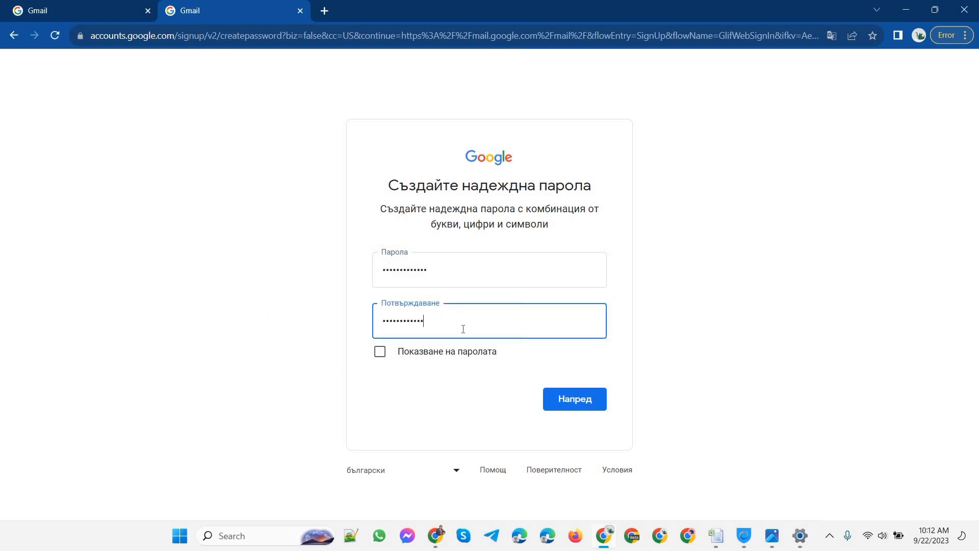
click(580, 407)
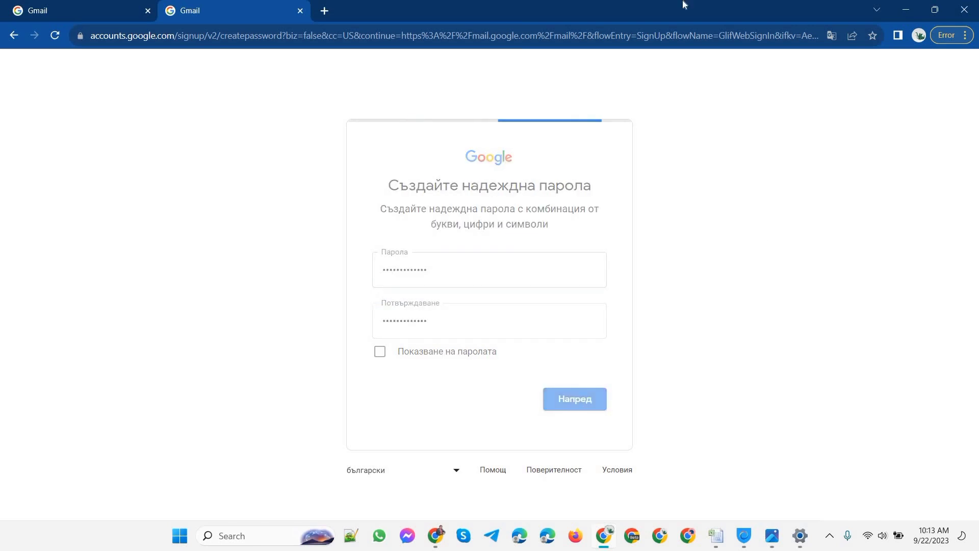
click(435, 535)
click(197, 281)
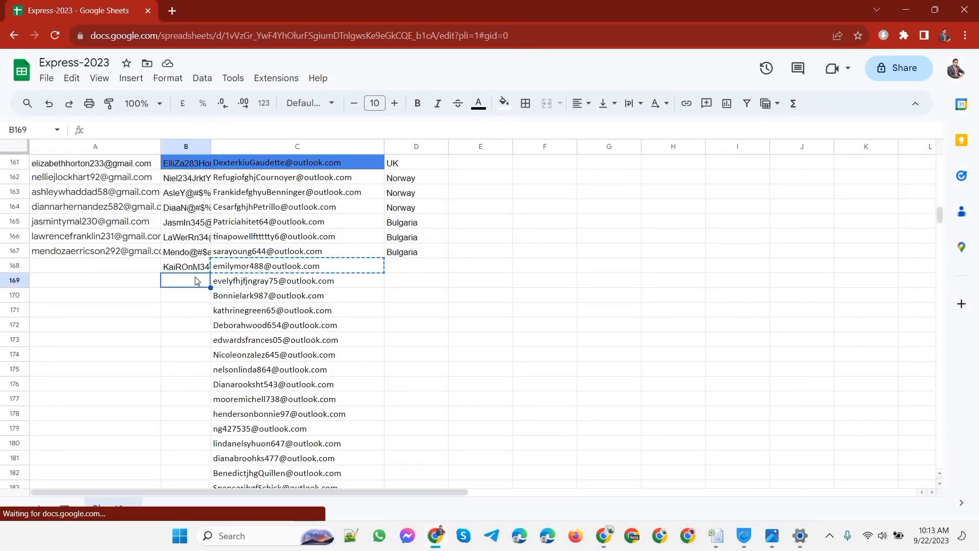
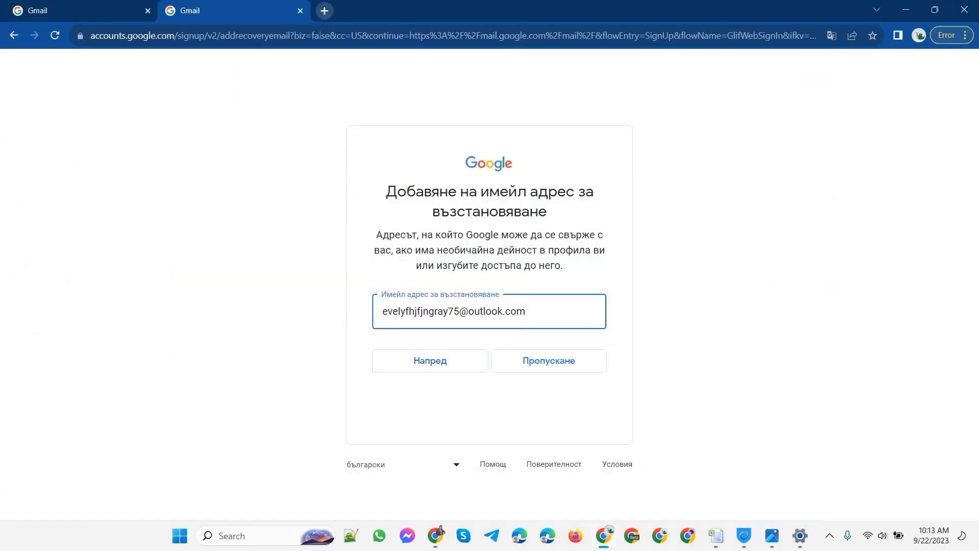
Step: Start a new Google account sign-up in a fresh tab and enter the user's first name and surname
click(322, 10)
click(134, 58)
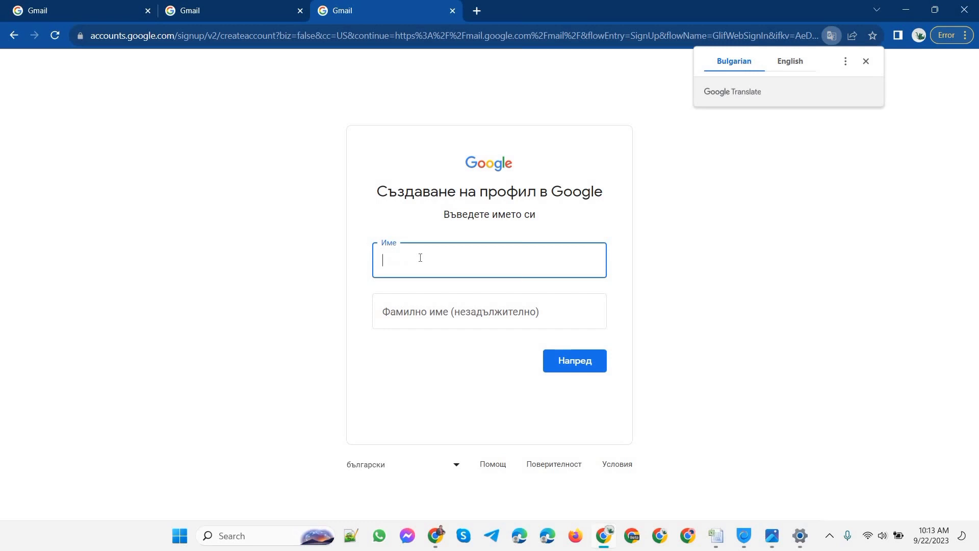
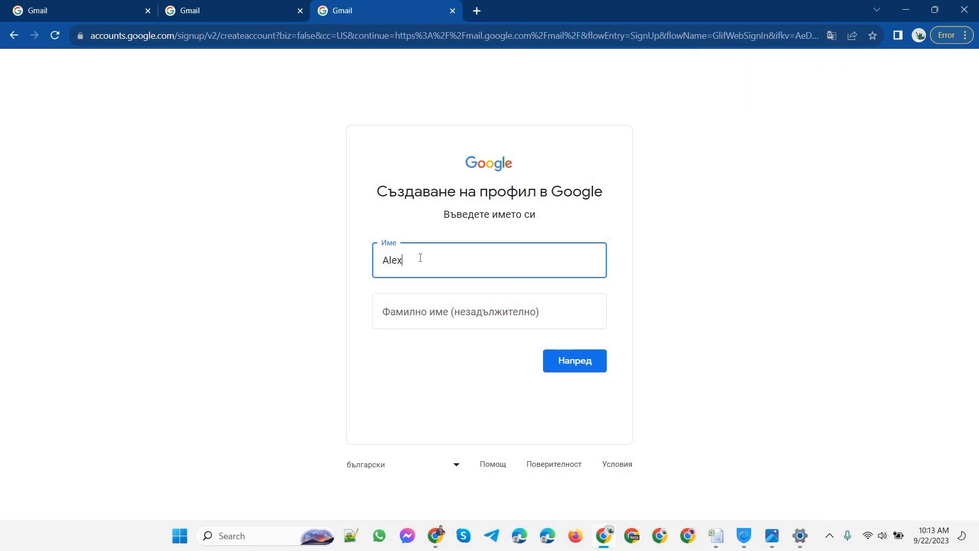
key(Tab)
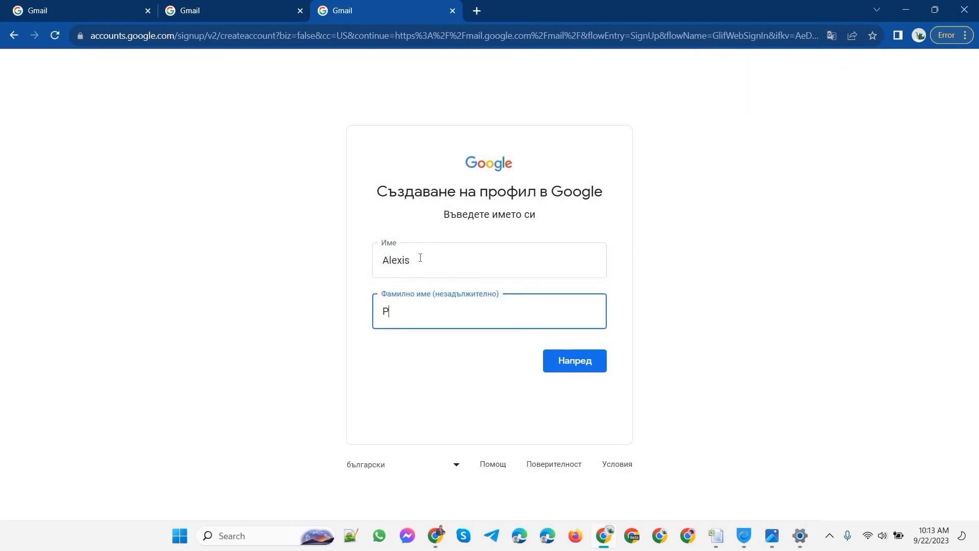
key(Return)
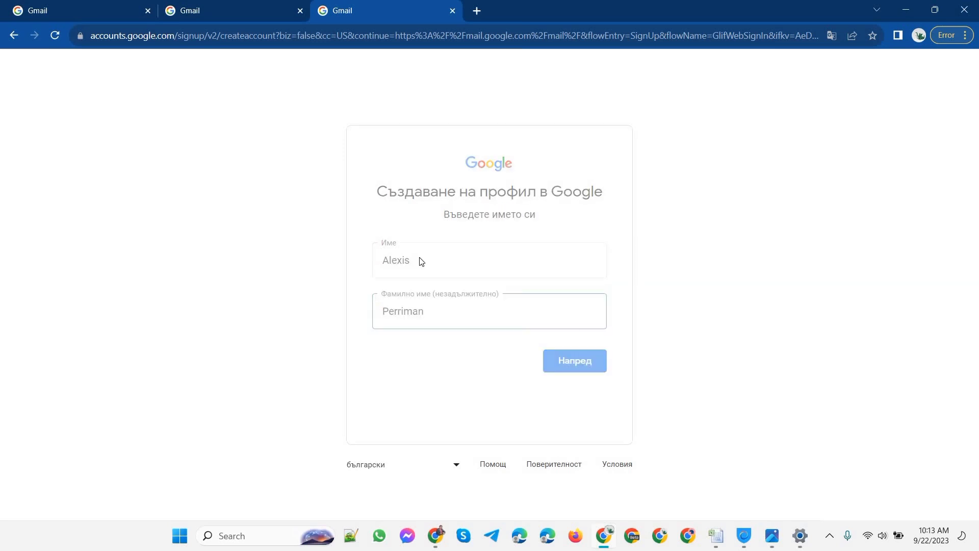
Step: Enter birth date 15 January (януари) 1995 and gender female (Жена), then submit
click(420, 260)
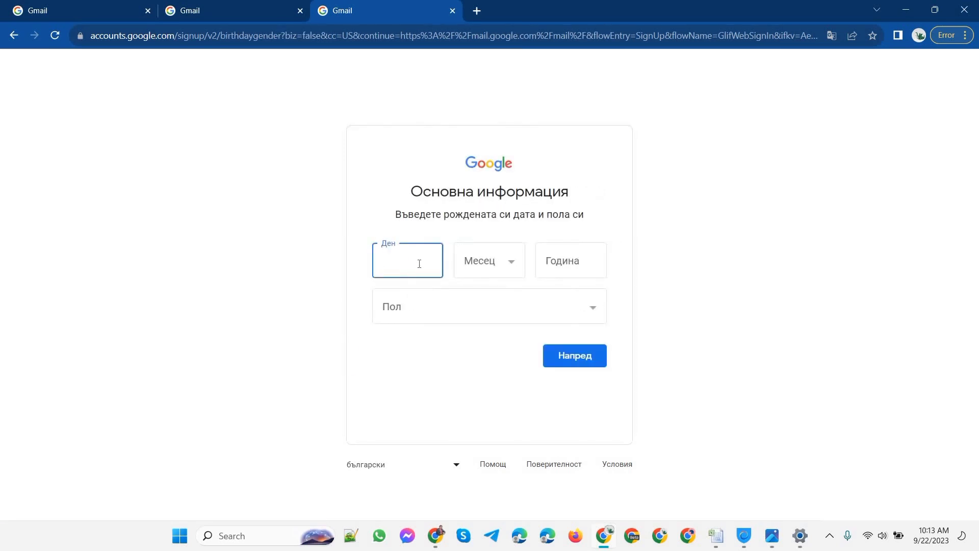
text(15)
click(482, 263)
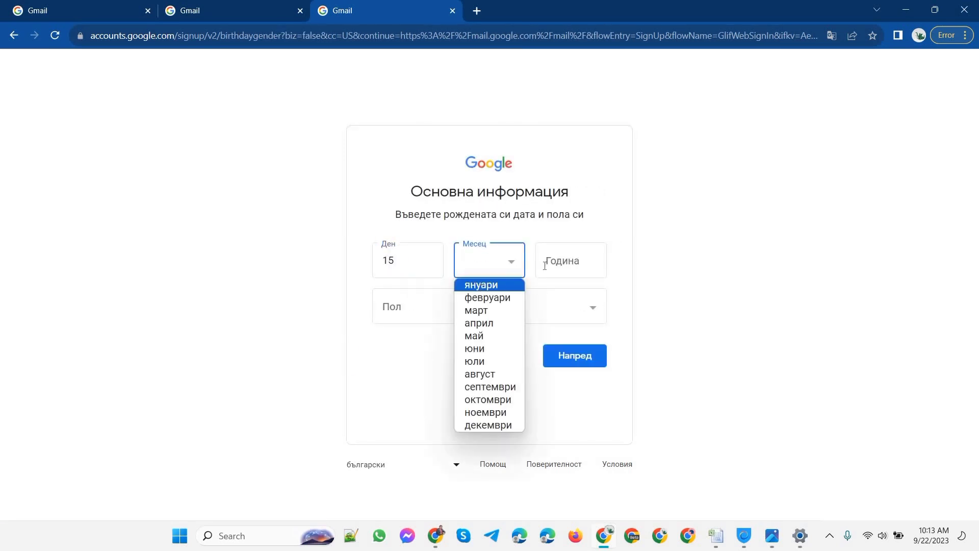
click(485, 284)
click(555, 264)
text(199)
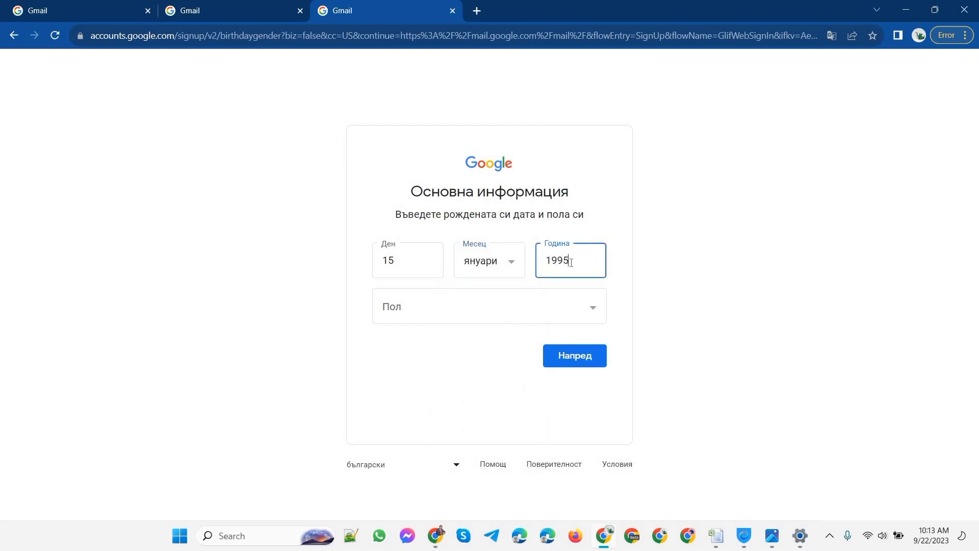
text(5)
click(507, 306)
click(560, 329)
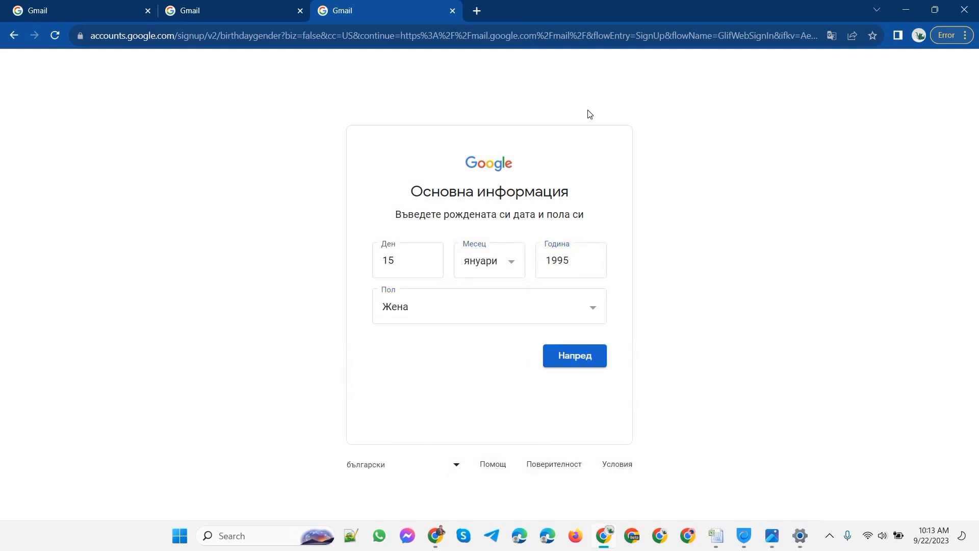
key(Return)
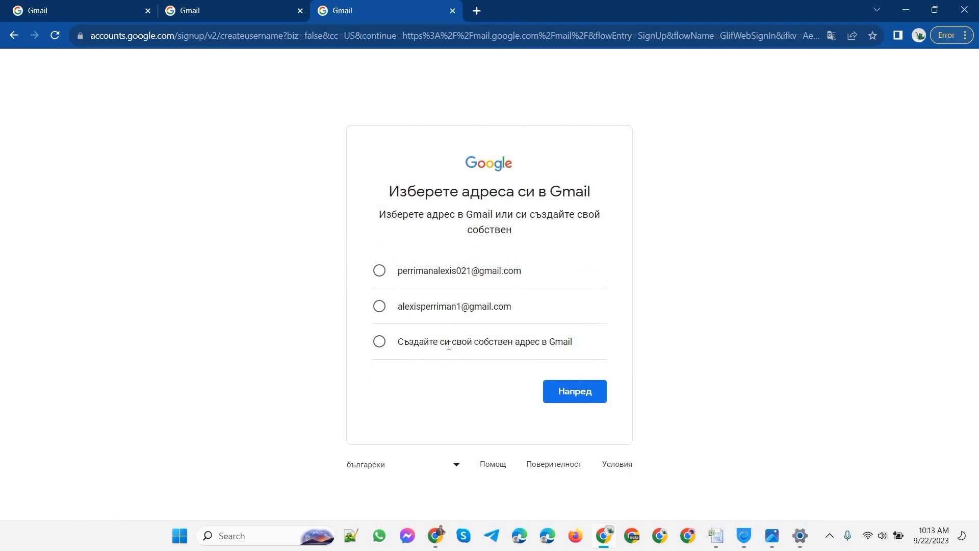
Step: Choose a custom Gmail address, enter the user's chosen address, and submit it
click(449, 344)
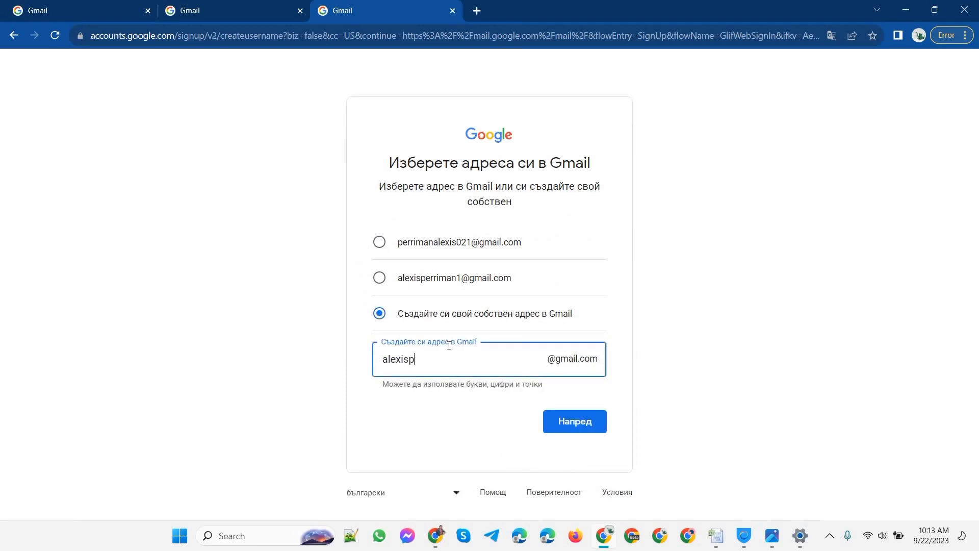
click(559, 423)
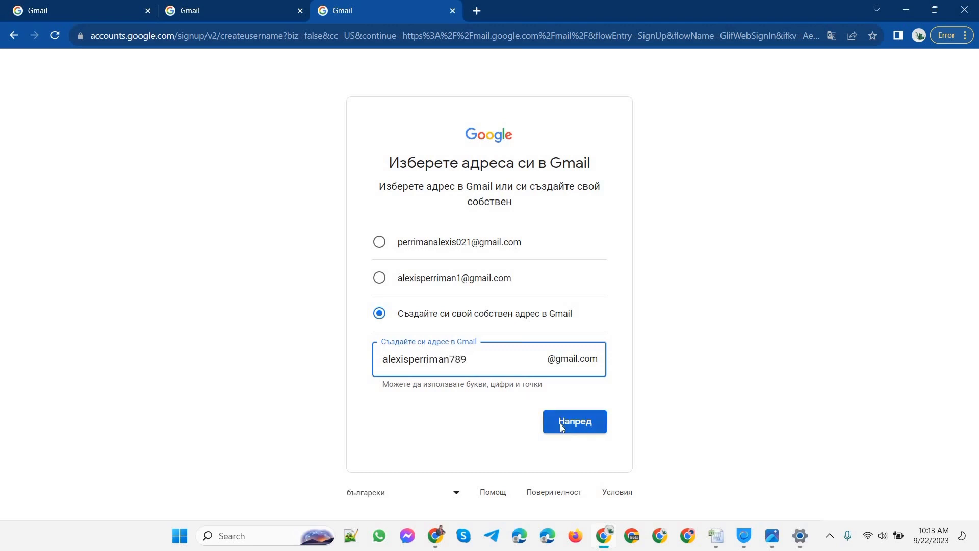
Step: Enter the account password, copy it into the confirmation field (Потвърждаване), and submit
text(a)
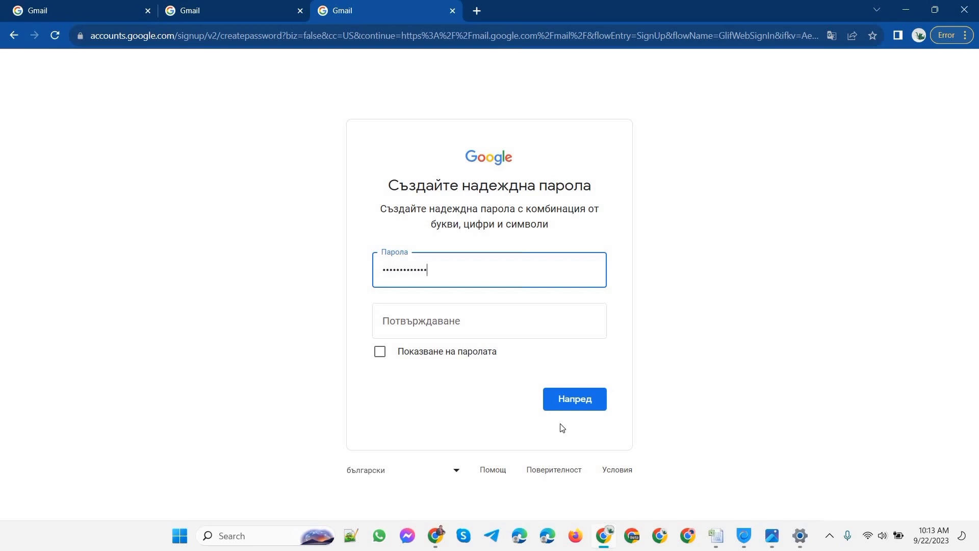
click(488, 356)
drag(505, 277, 275, 276)
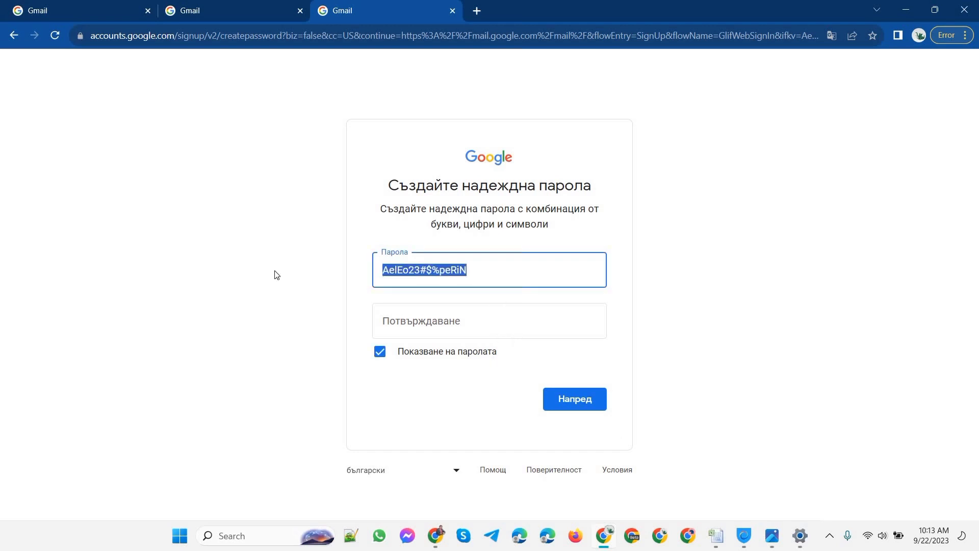
click(380, 351)
click(472, 273)
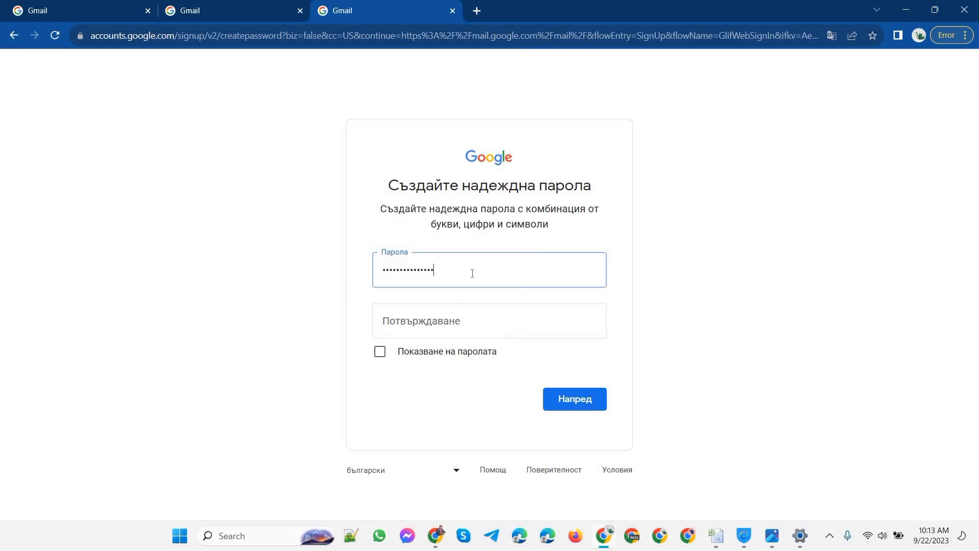
click(477, 330)
key(ctrl+v)
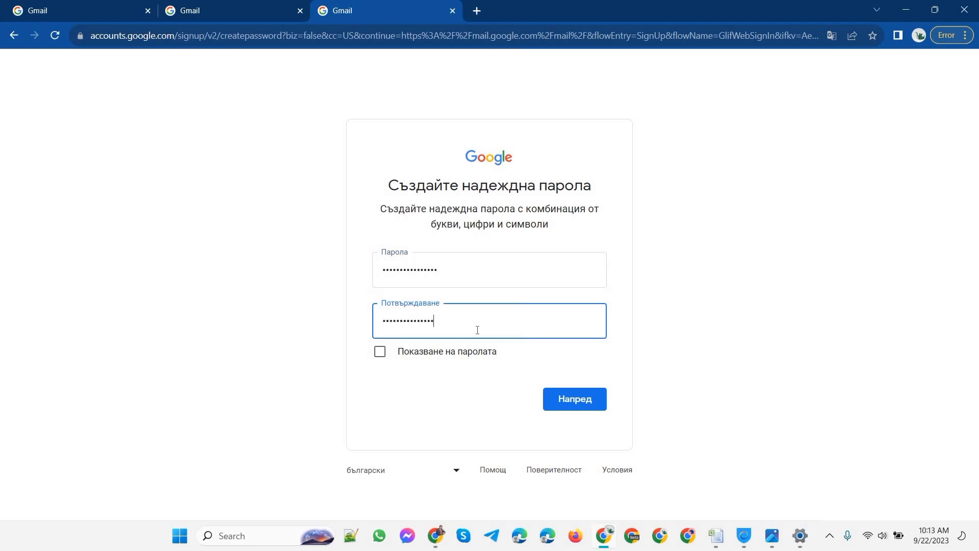
click(503, 288)
click(573, 398)
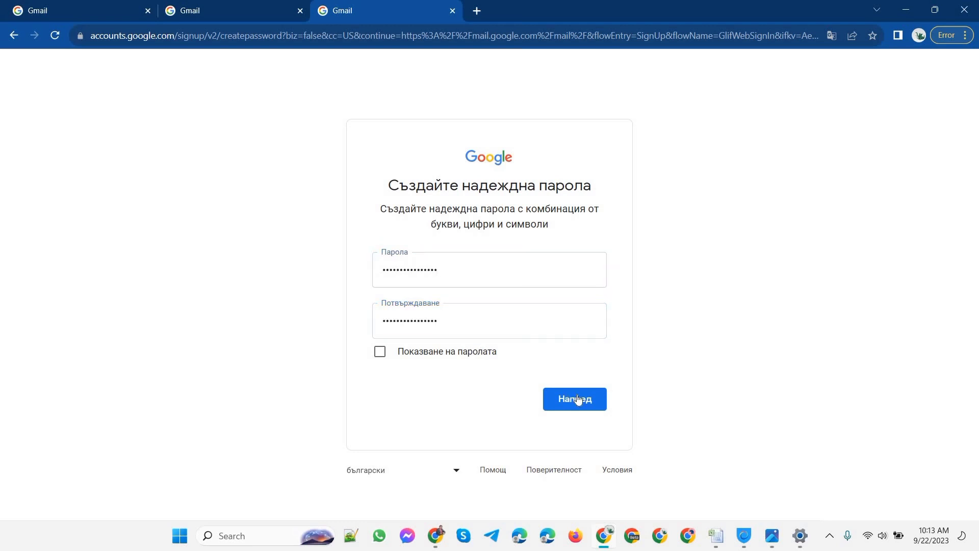
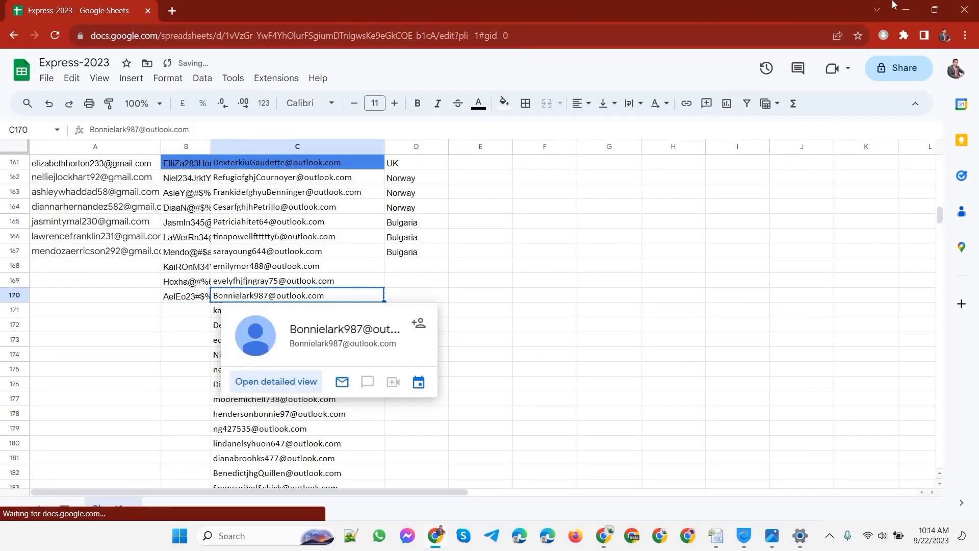
Step: Paste the recovery e-mail from the sheet and submit it in each of the three sign-up tabs
key(alt+Tab)
key(ctrl+v)
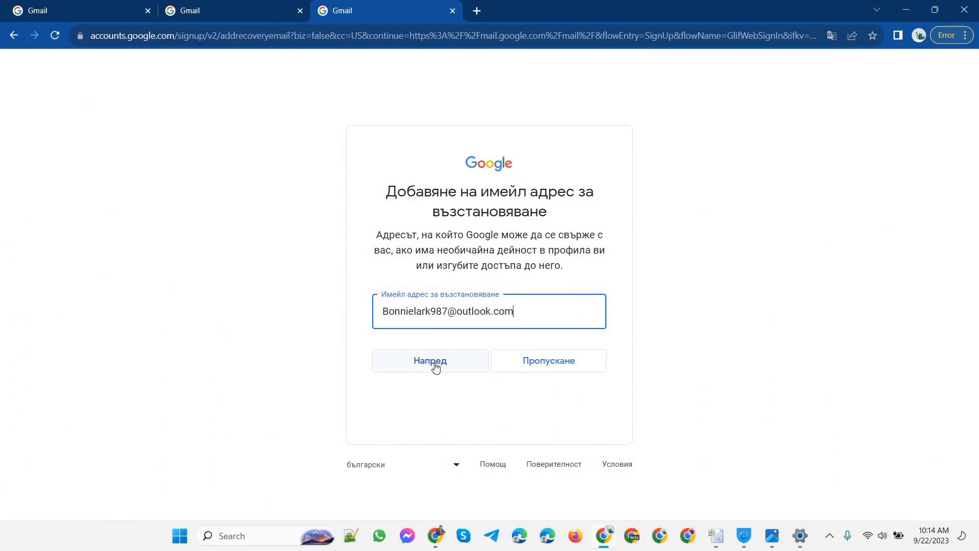
click(435, 364)
key(ctrl+Tab)
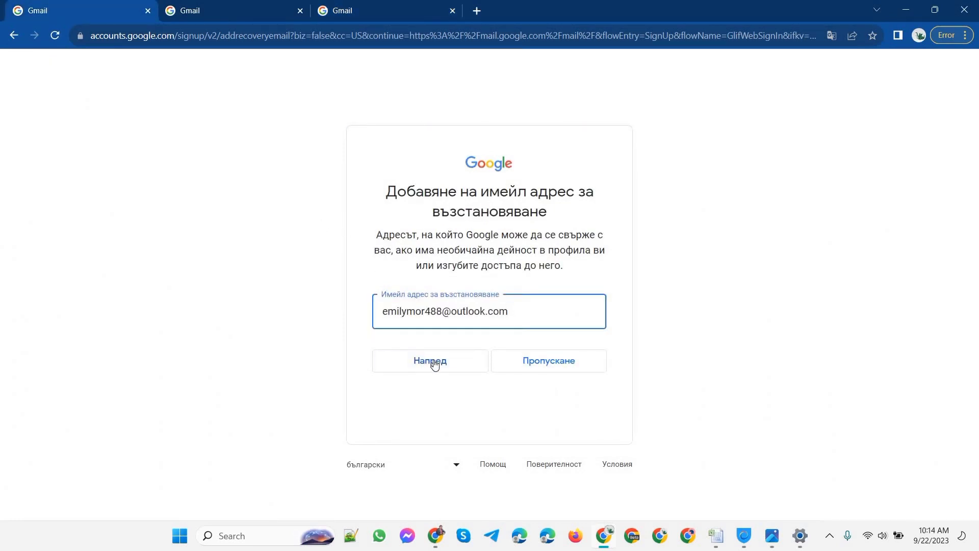
click(434, 362)
key(ctrl+Tab)
click(433, 363)
Step: Skip adding a phone number in all three sign-up tabs
key(ctrl+Tab)
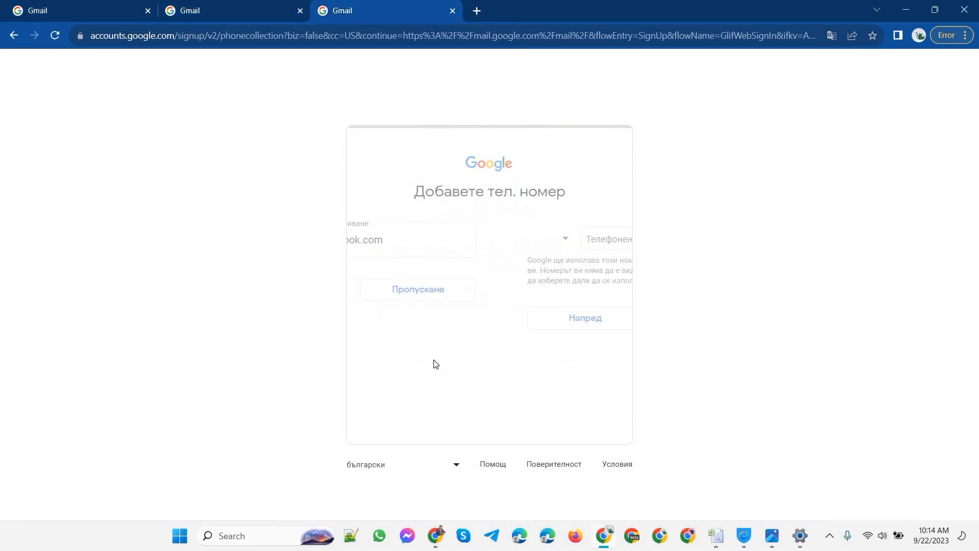
key(ctrl+Tab)
click(431, 325)
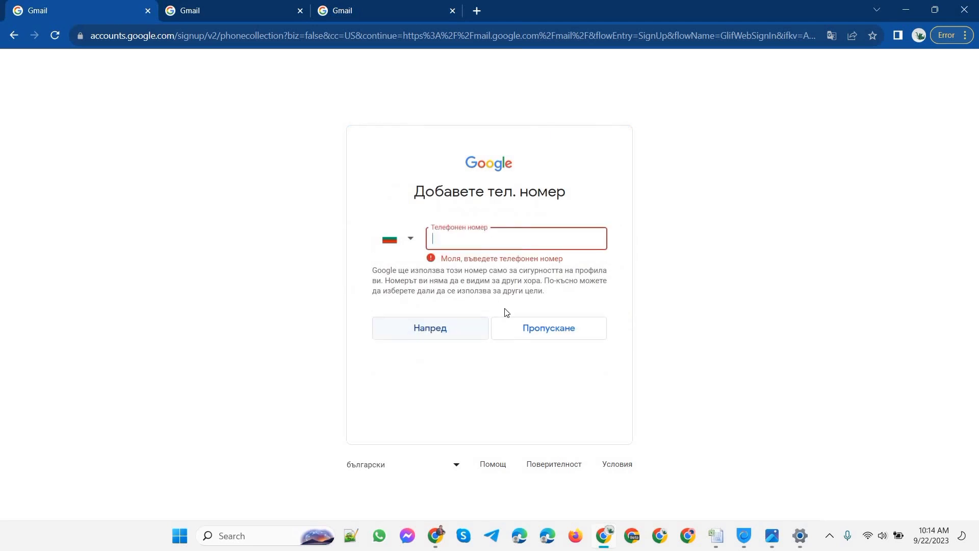
click(527, 334)
key(ctrl+Tab)
click(528, 326)
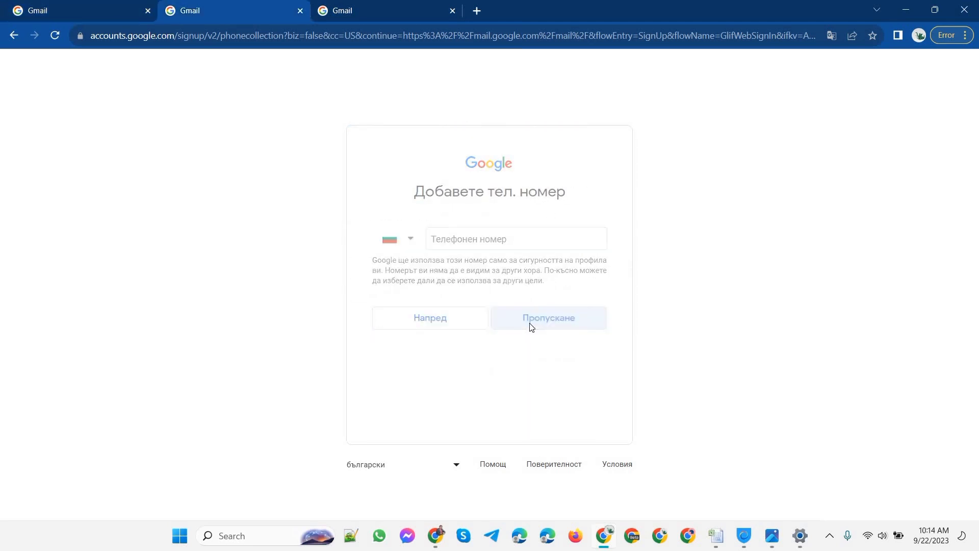
key(ctrl+Tab)
click(531, 327)
Step: Continue past the account review page in all three tabs
key(ctrl+Tab)
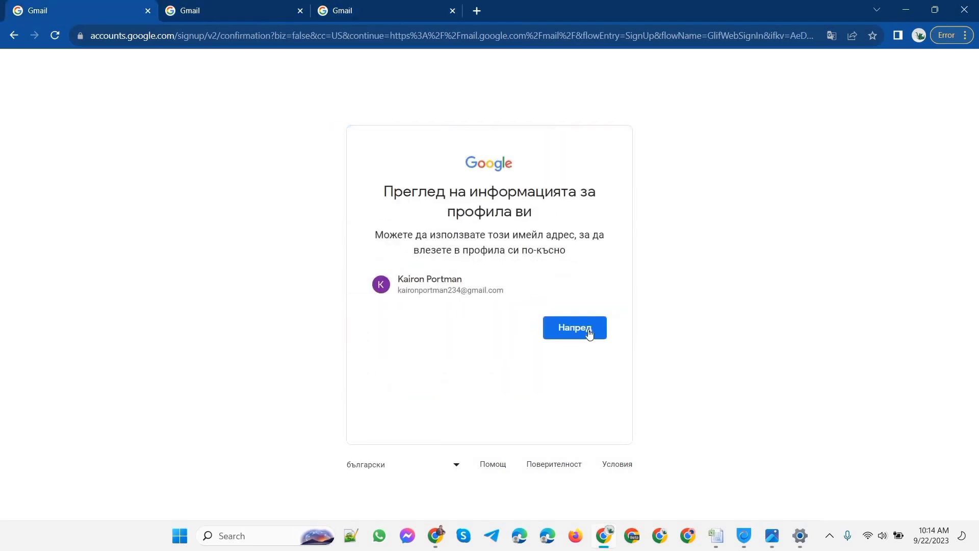
click(588, 329)
key(ctrl+Tab)
click(589, 330)
key(ctrl+Tab)
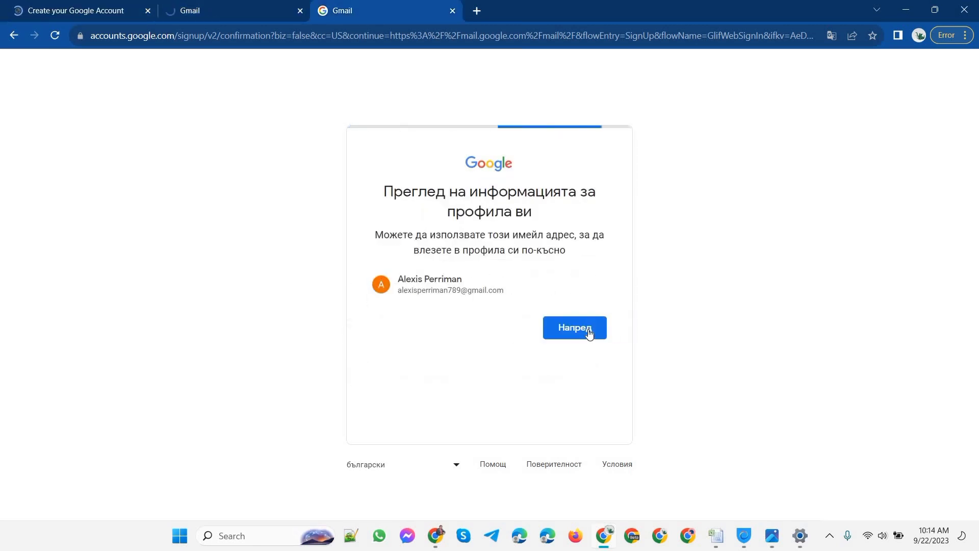
click(589, 329)
key(ctrl+Tab)
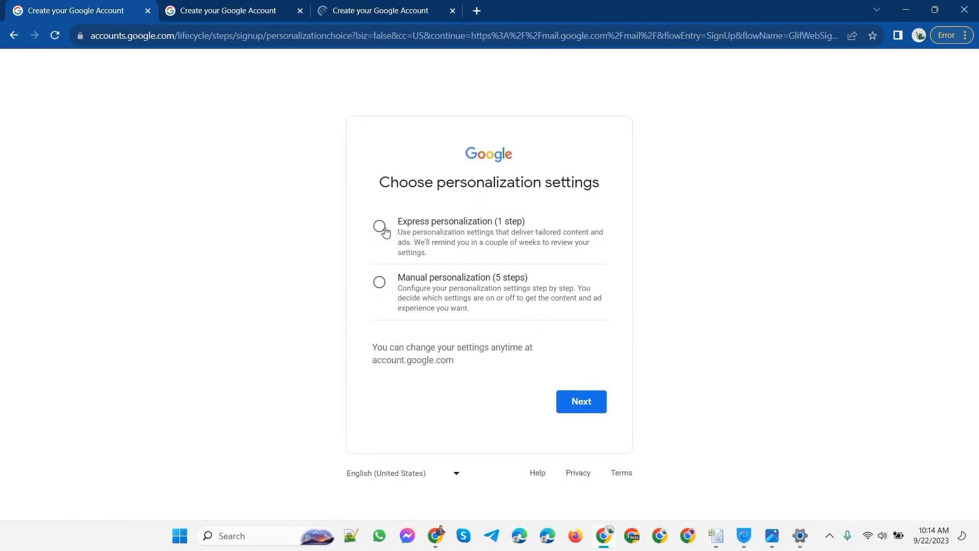
Step: Choose Express personalization and confirm its personalization and cookie settings
key(ctrl+Tab)
key(ctrl+Tab)
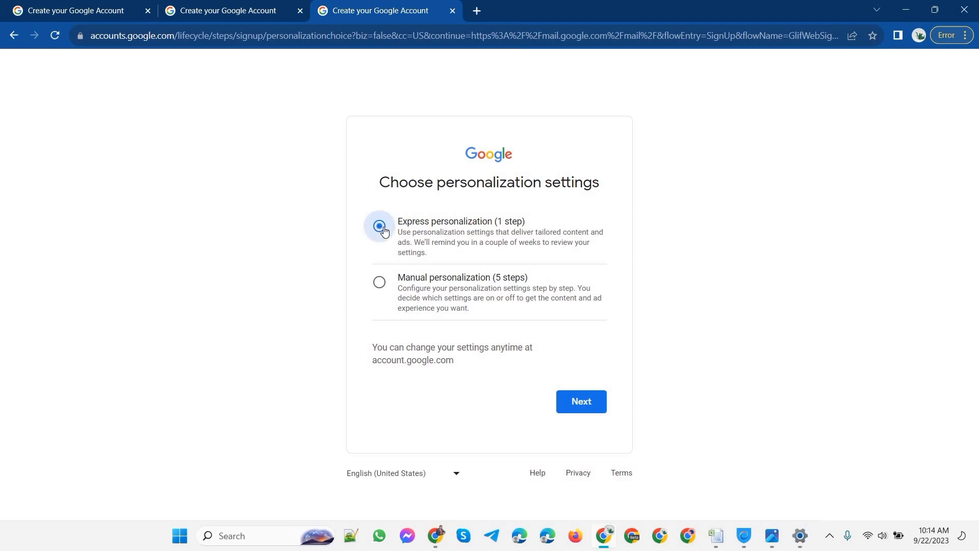
key(ctrl+Tab)
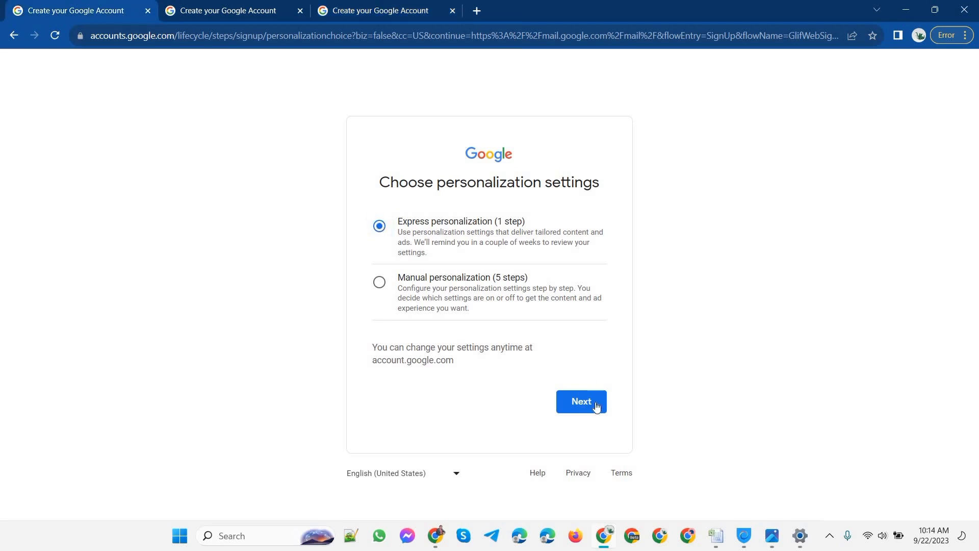
key(ctrl+Tab)
key(ctrl+Tab)
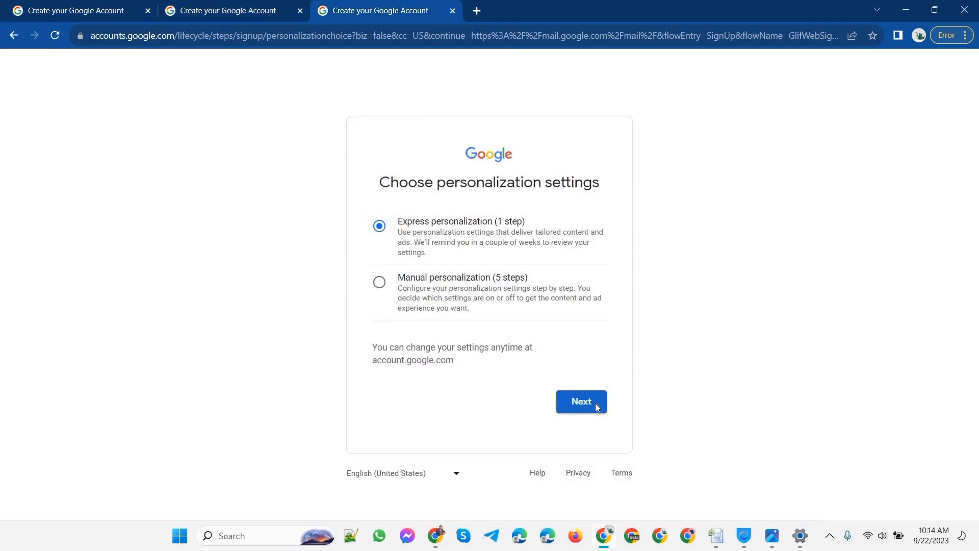
click(595, 403)
scroll(481, 256, down, 15)
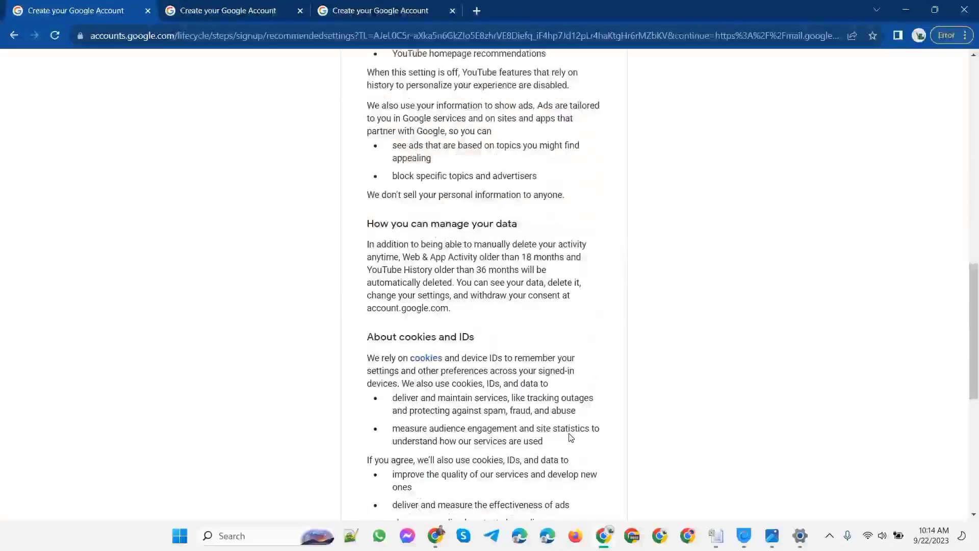
scroll(571, 436, down, 8)
click(561, 437)
Step: Confirm the cookie settings in the second and third sign-up tabs
key(ctrl+Tab)
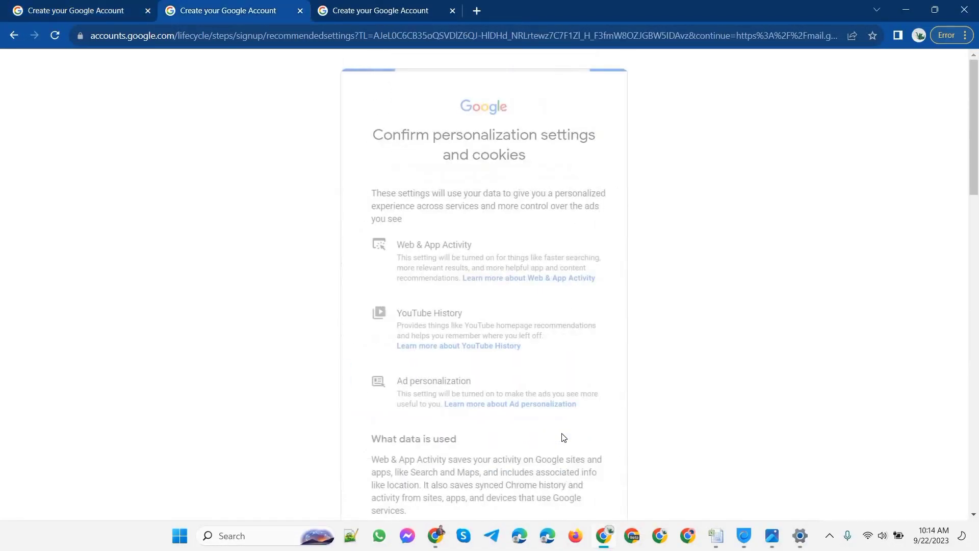
scroll(564, 437, down, 15)
click(564, 437)
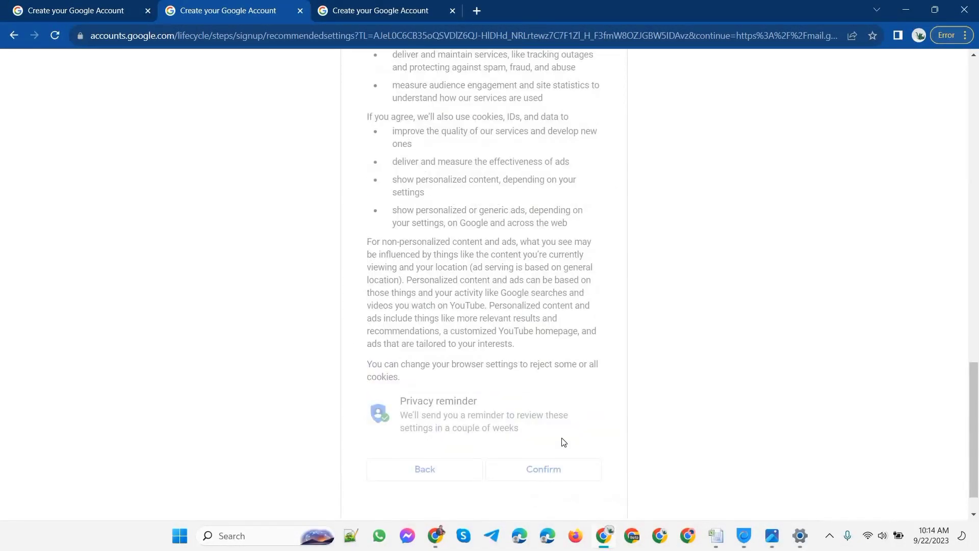
key(ctrl+Tab)
scroll(562, 440, down, 15)
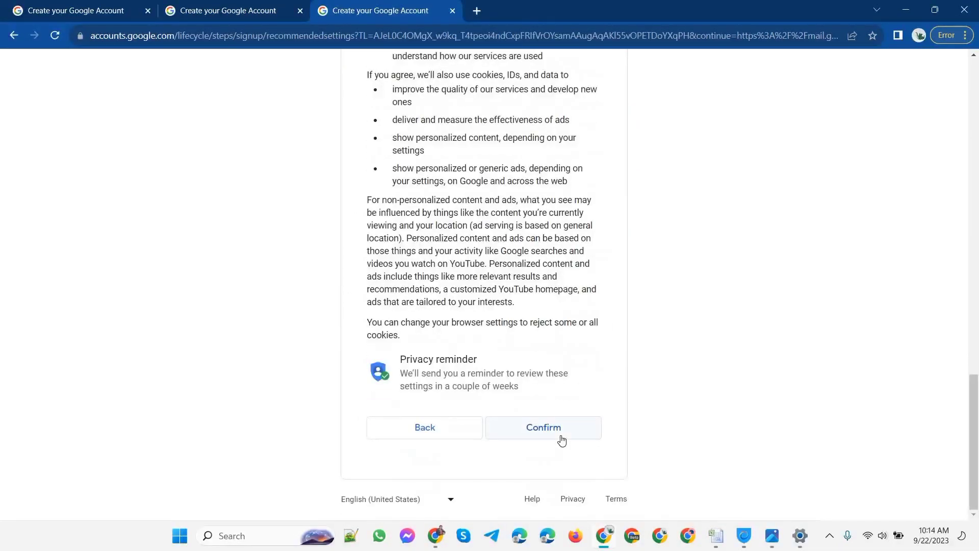
click(561, 437)
Step: Accept the Google terms of service in the remaining sign-up tabs
key(ctrl+Tab)
scroll(561, 440, down, 15)
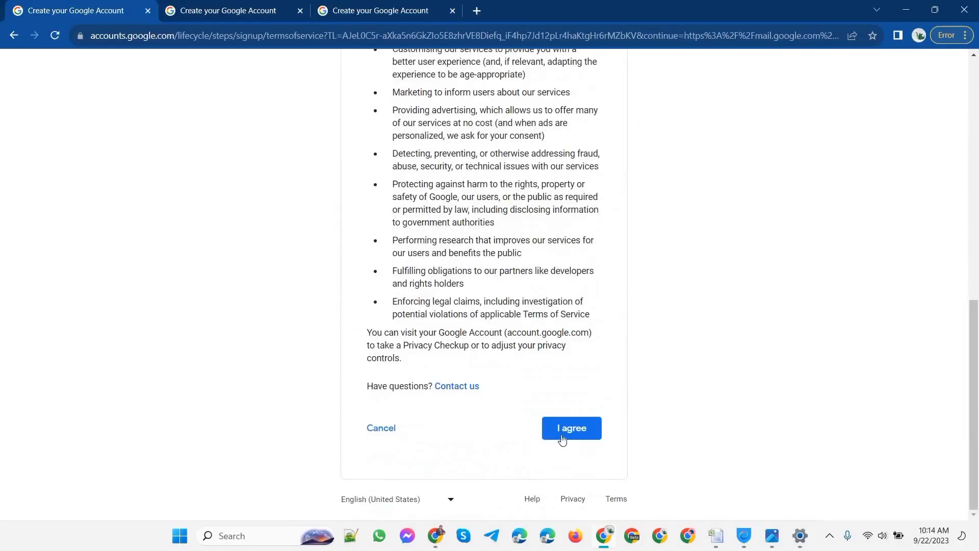
click(563, 439)
scroll(565, 435, down, 4)
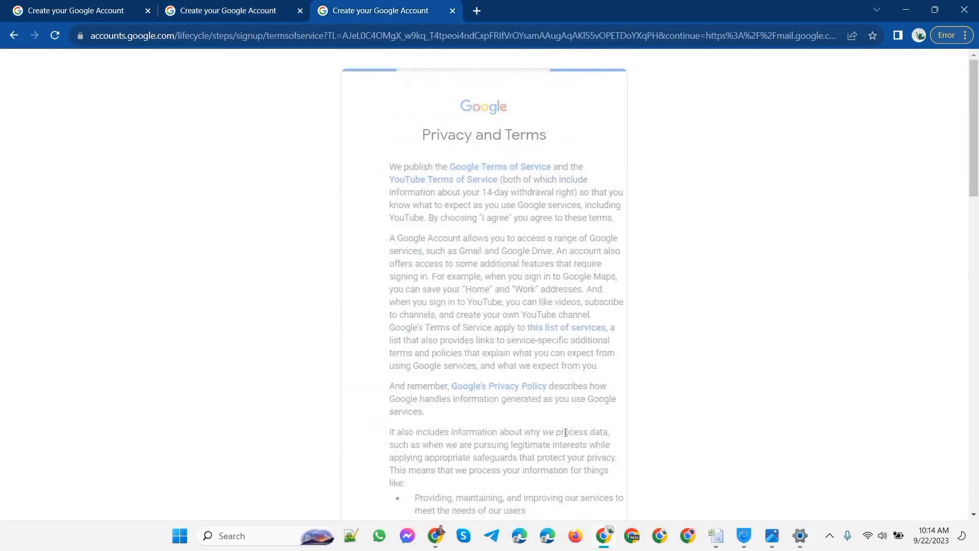
scroll(565, 433, down, 10)
scroll(565, 433, down, 2)
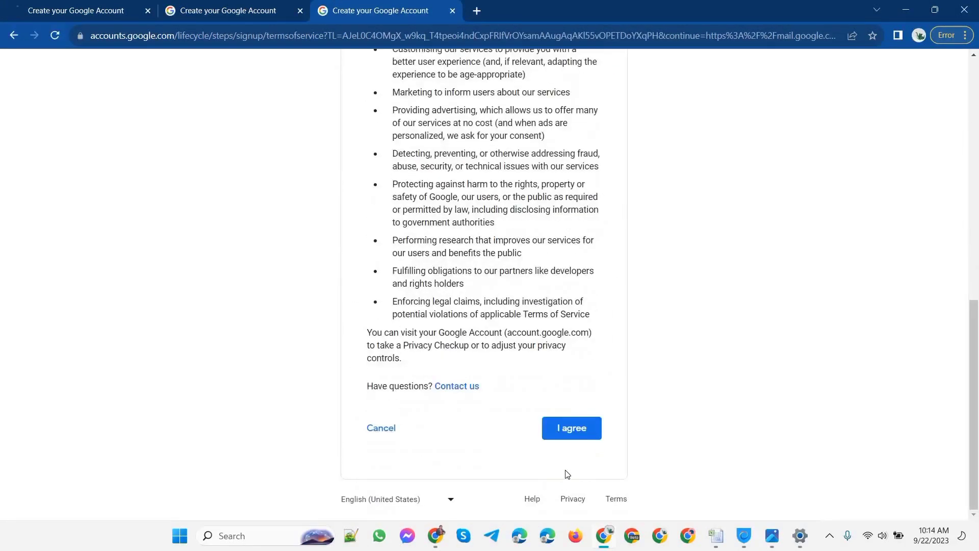
click(578, 433)
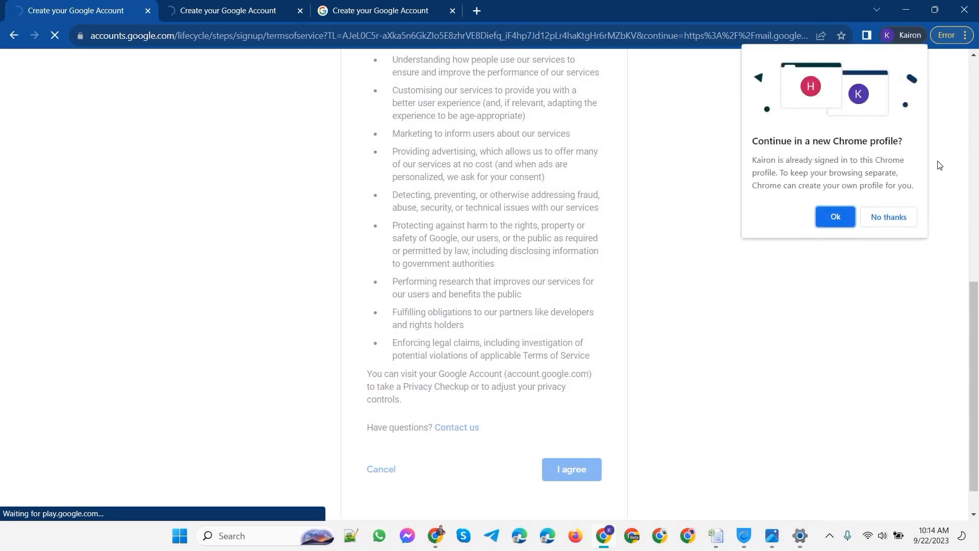
Step: Decline the new Chrome profile and paste the first new account's address into cell A168
click(890, 217)
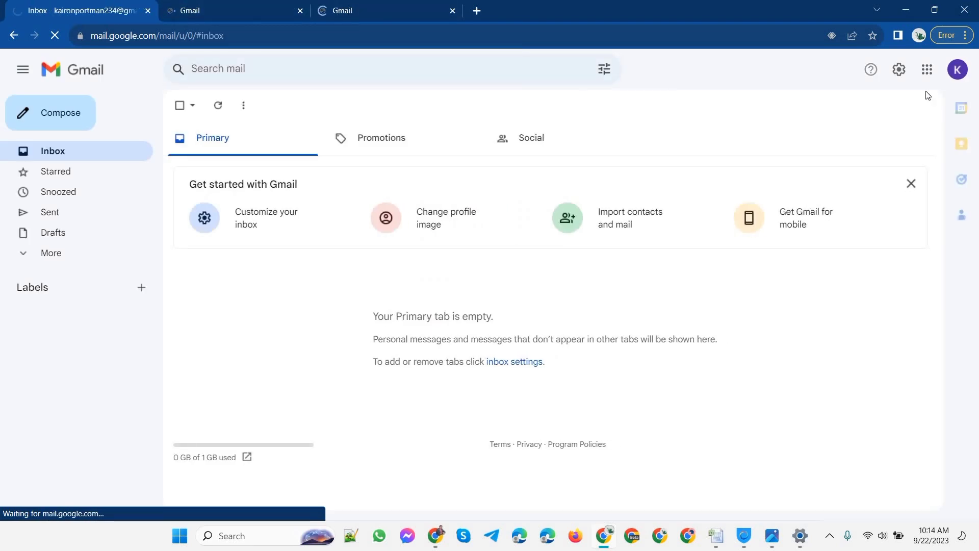
click(963, 81)
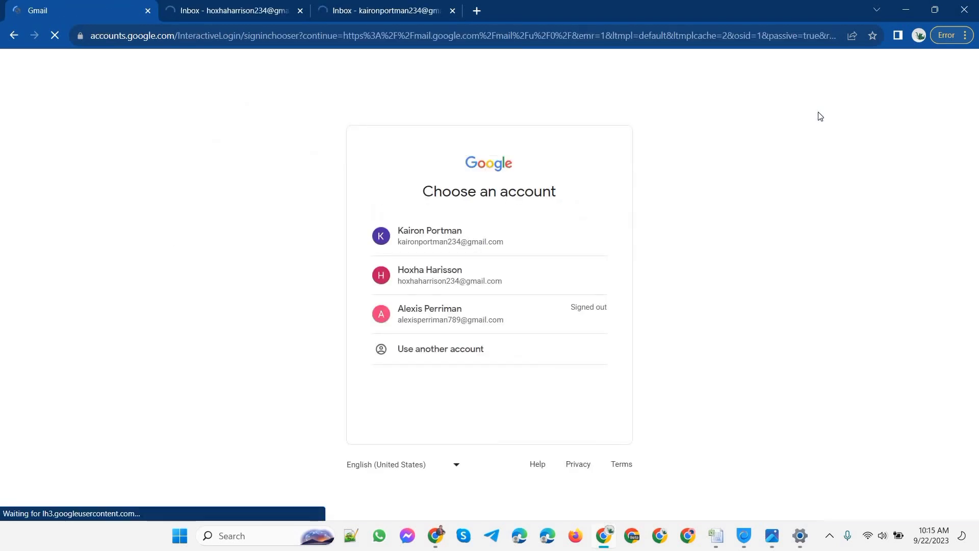
click(427, 245)
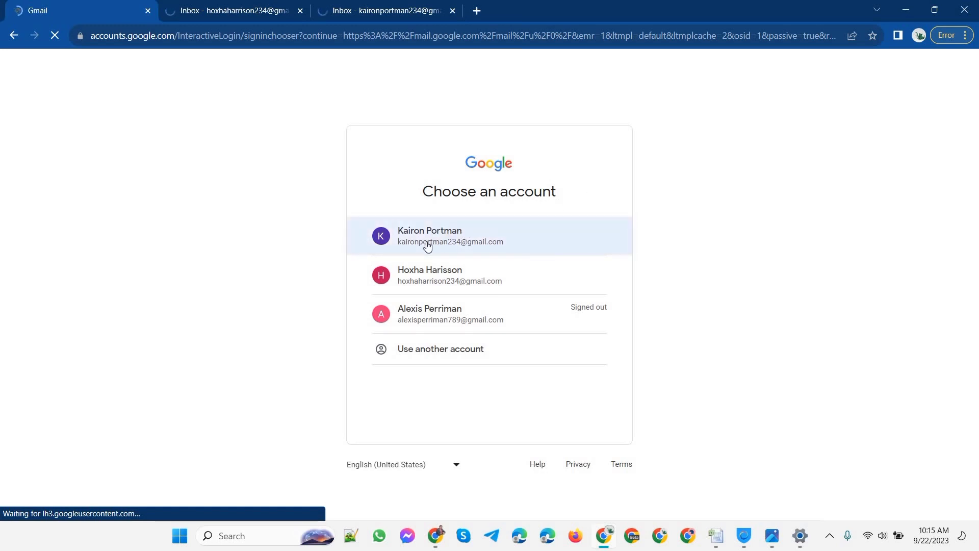
drag(520, 246, 397, 252)
key(ctrl+c)
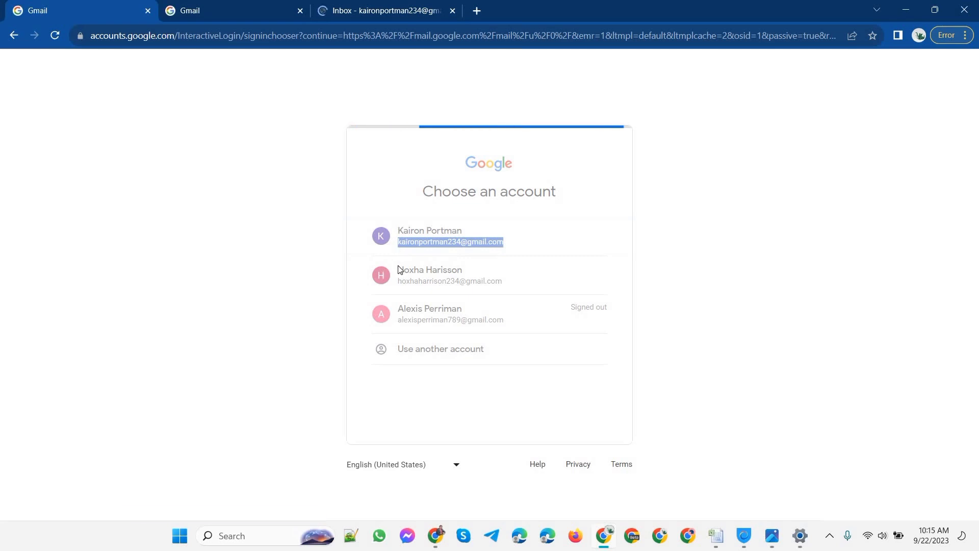
click(435, 535)
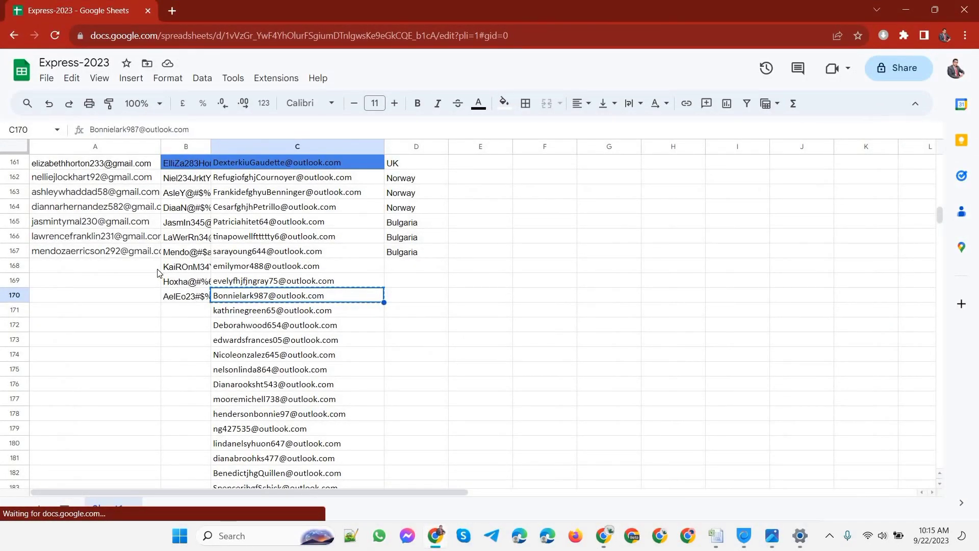
click(158, 269)
key(ctrl+v)
Step: Move to cell A169 and select the second new account's address in the account chooser
click(152, 287)
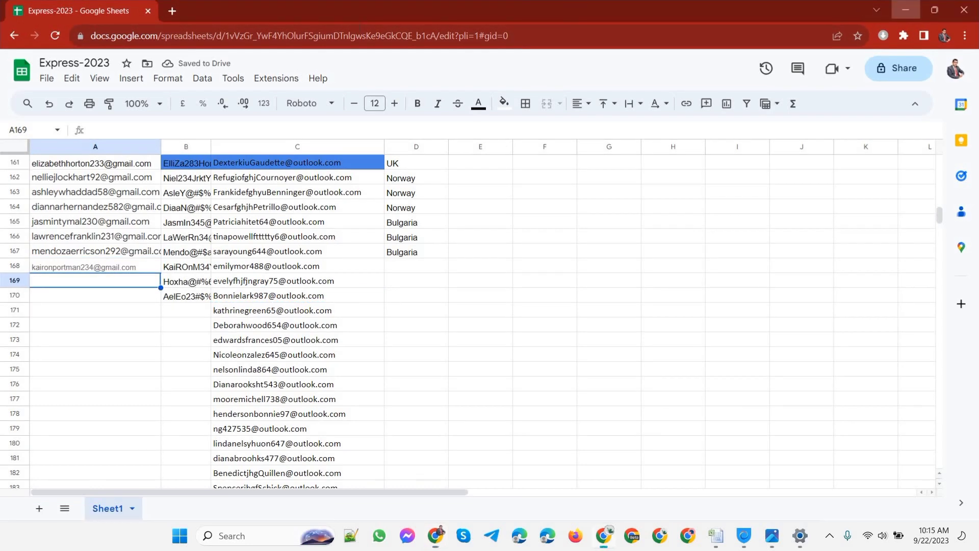
click(905, 10)
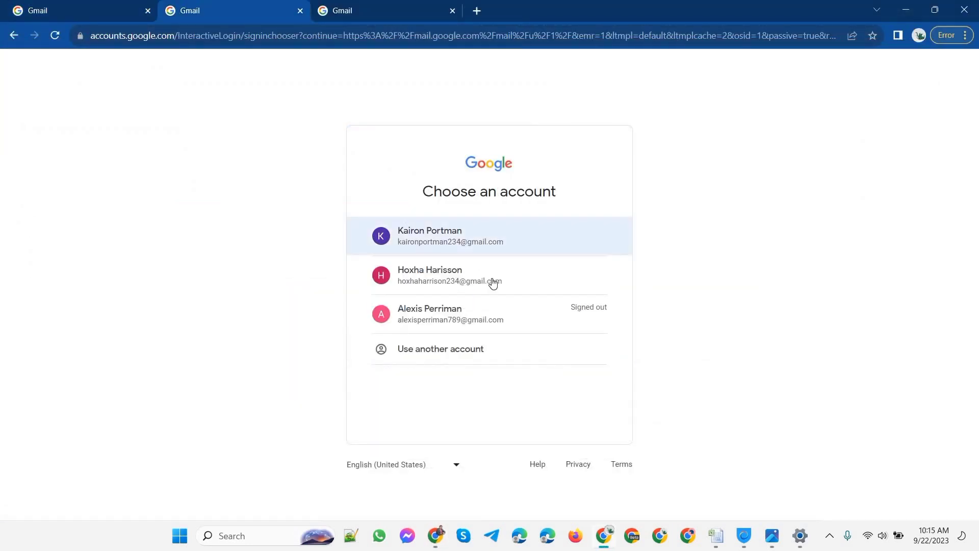
drag(509, 289, 396, 289)
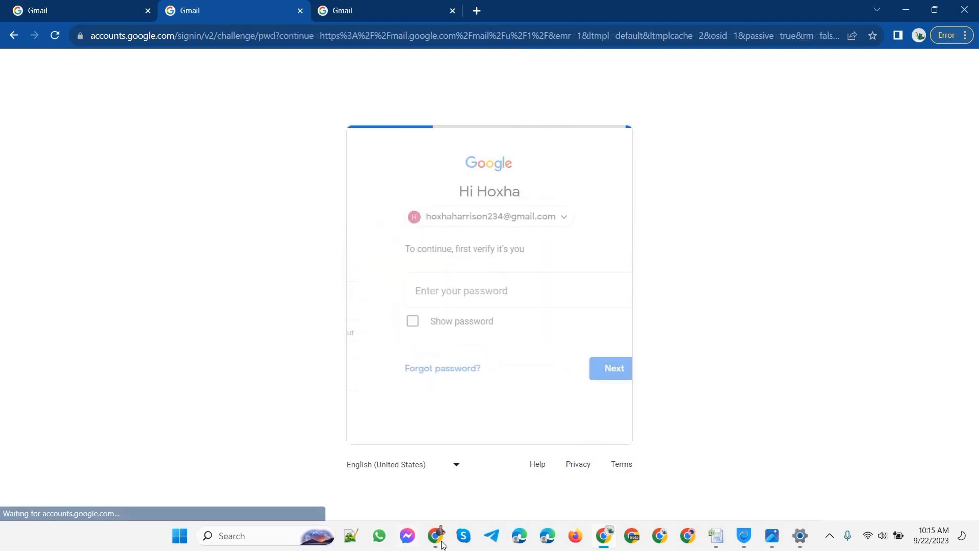
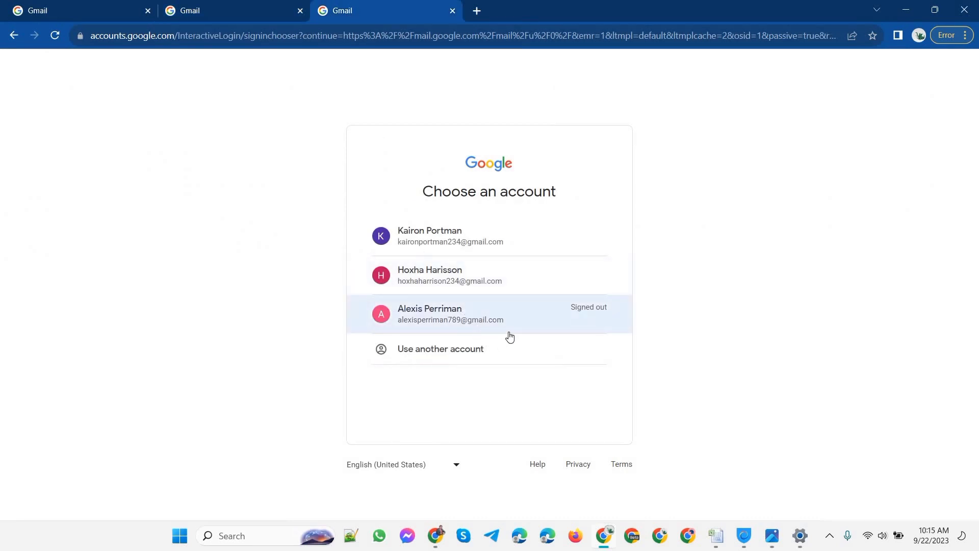
Step: Select the signed-out account's Gmail address in the account chooser and return to Express-2023
drag(509, 334, 398, 329)
key(ctrl+c)
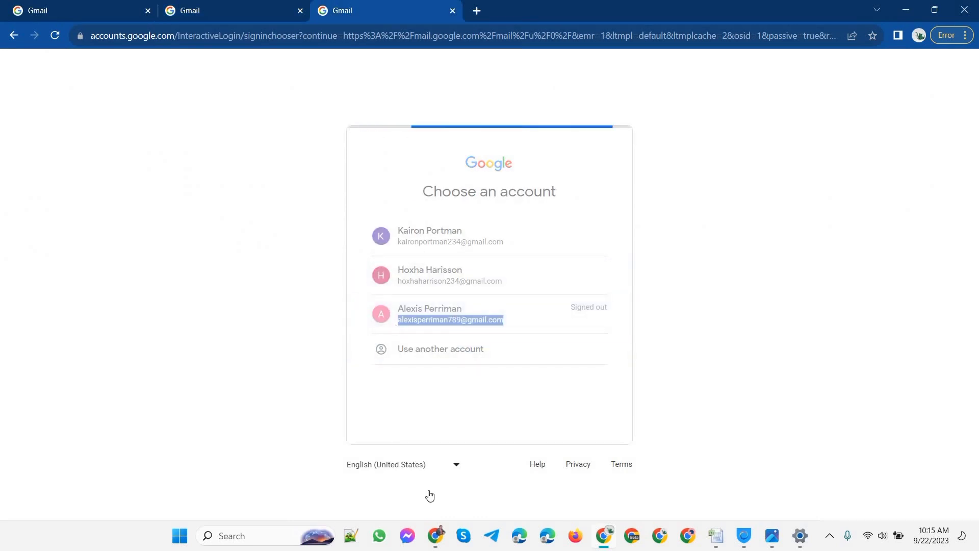
click(435, 535)
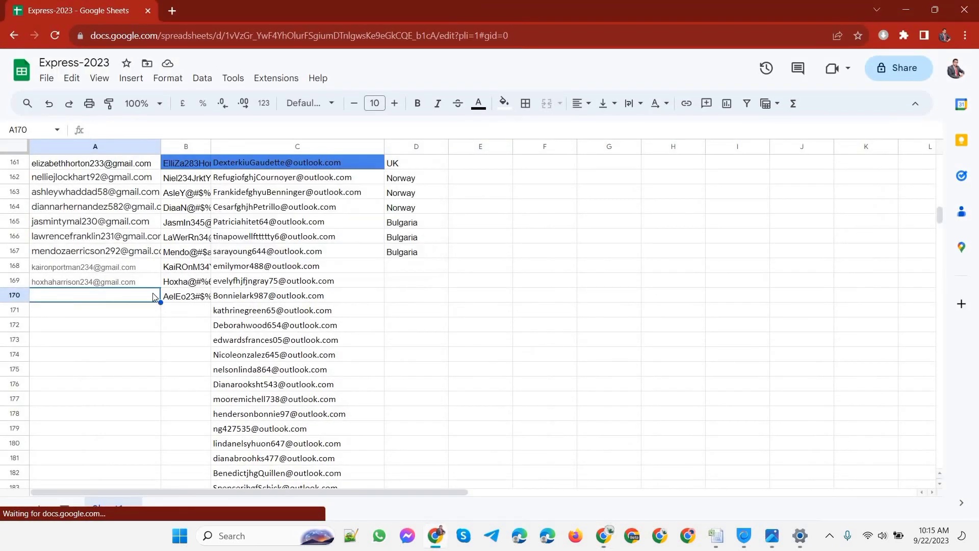
Step: Paste the Gmail address into A170 and fill Bulgaria from D167 down to D170
key(ctrl+v)
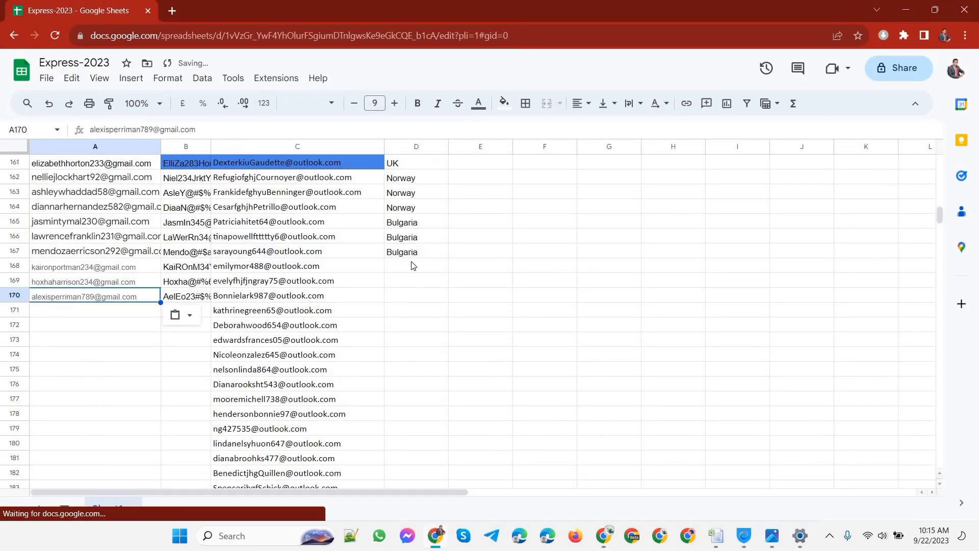
click(431, 256)
drag(448, 258, 386, 303)
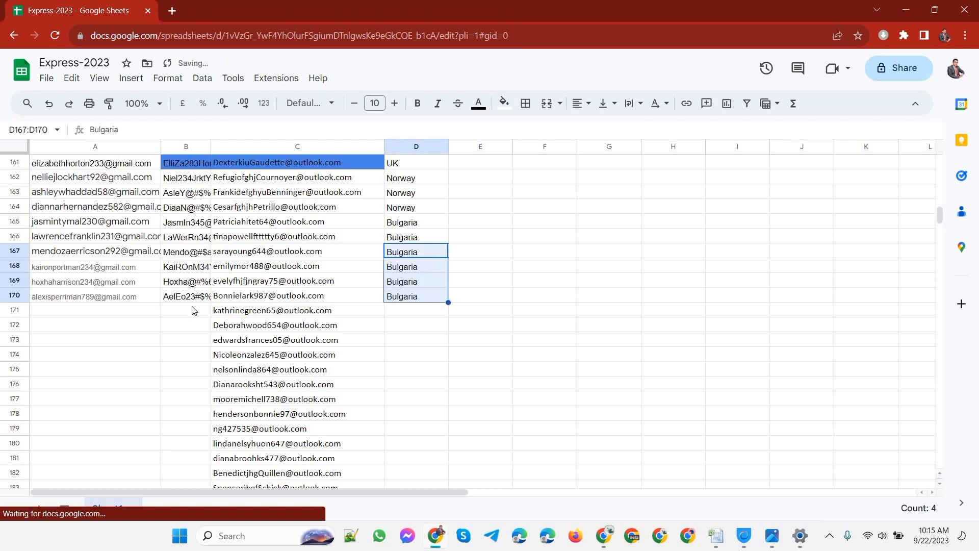
click(193, 309)
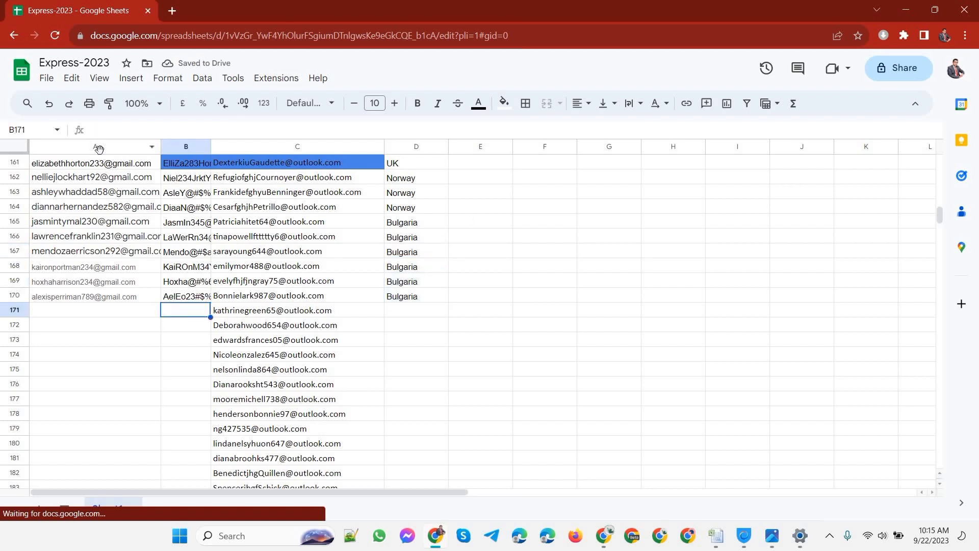
click(99, 148)
Step: Give column A black text, with no fill colour and bold left off
click(478, 103)
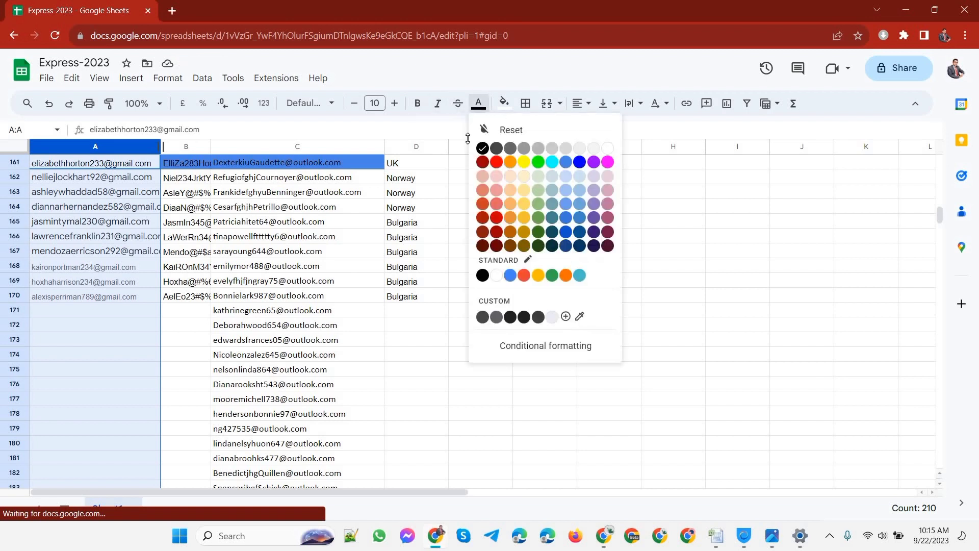
click(481, 151)
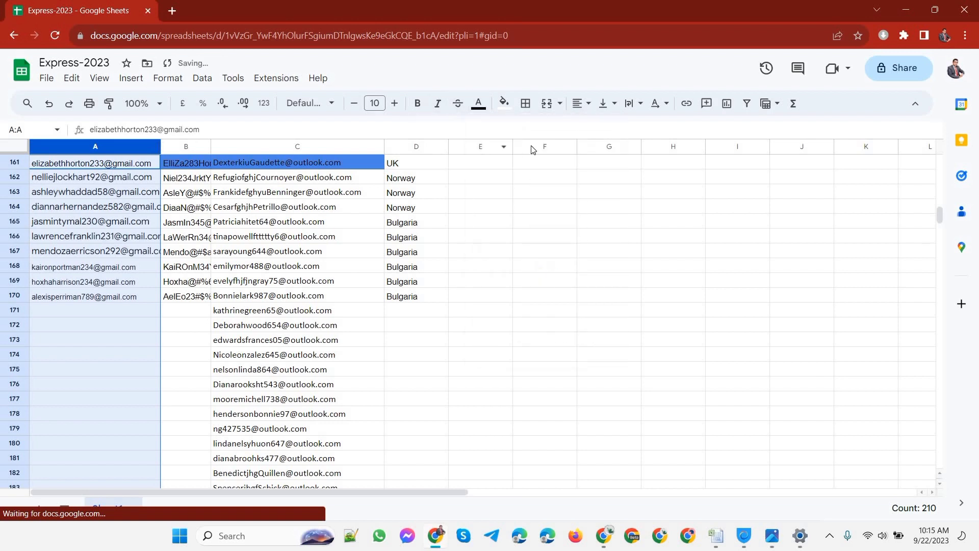
click(503, 103)
click(633, 148)
click(416, 105)
click(417, 105)
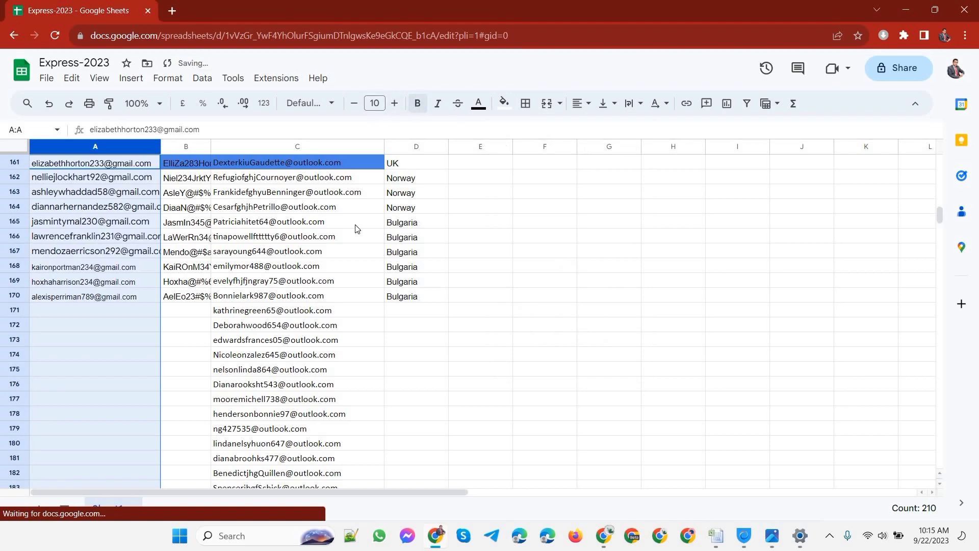
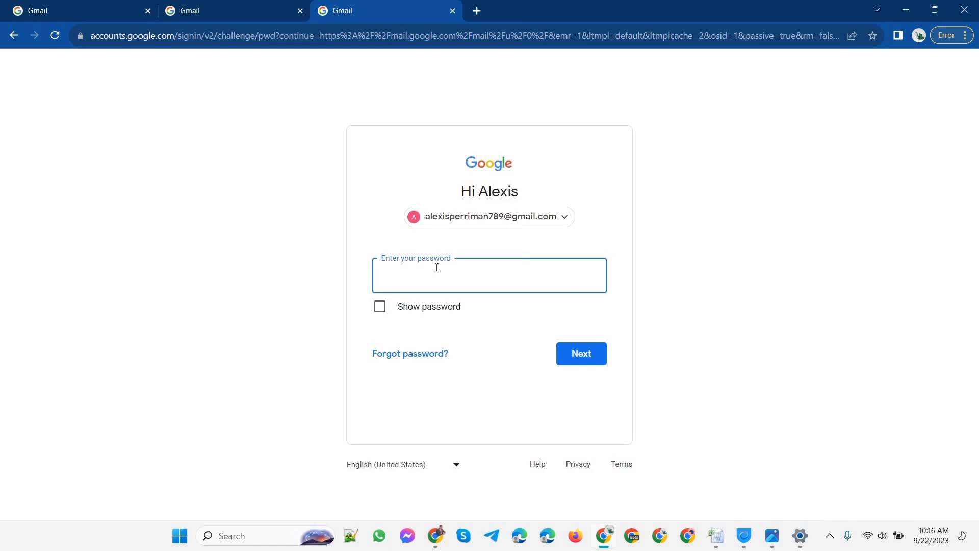
Step: Paste the account password into the masked 'Enter your password' field
key(ctrl+v)
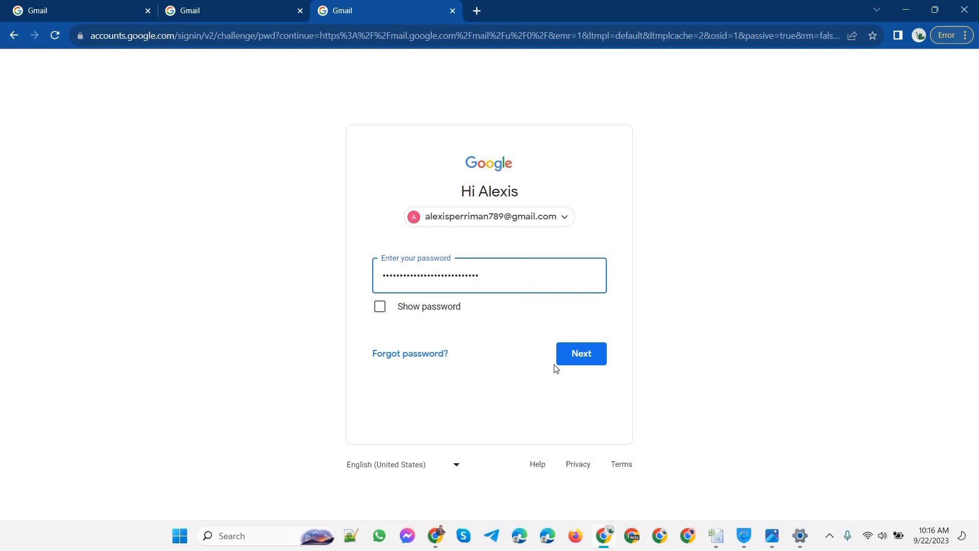
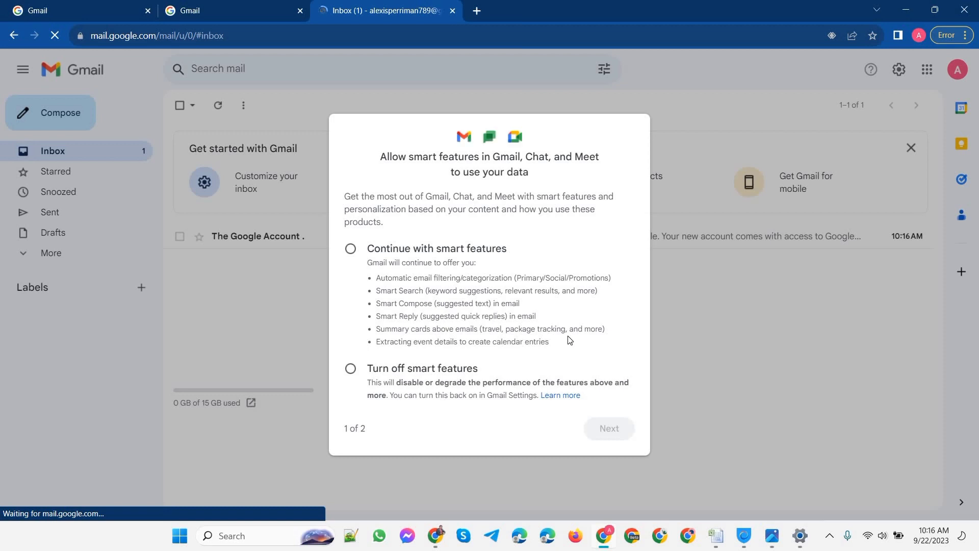
Step: Turn off Gmail smart features for the new account and dismiss the Chat and Meet tip
click(350, 368)
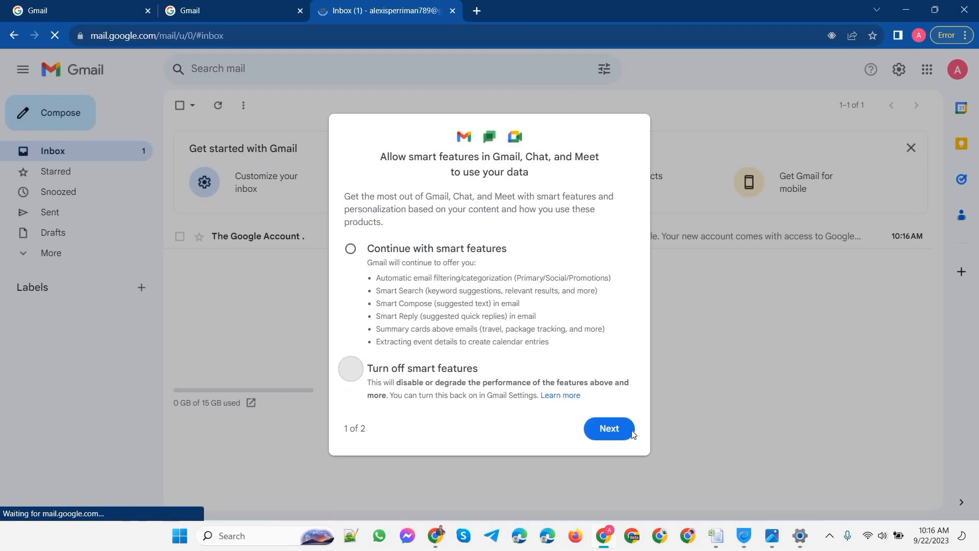
click(608, 432)
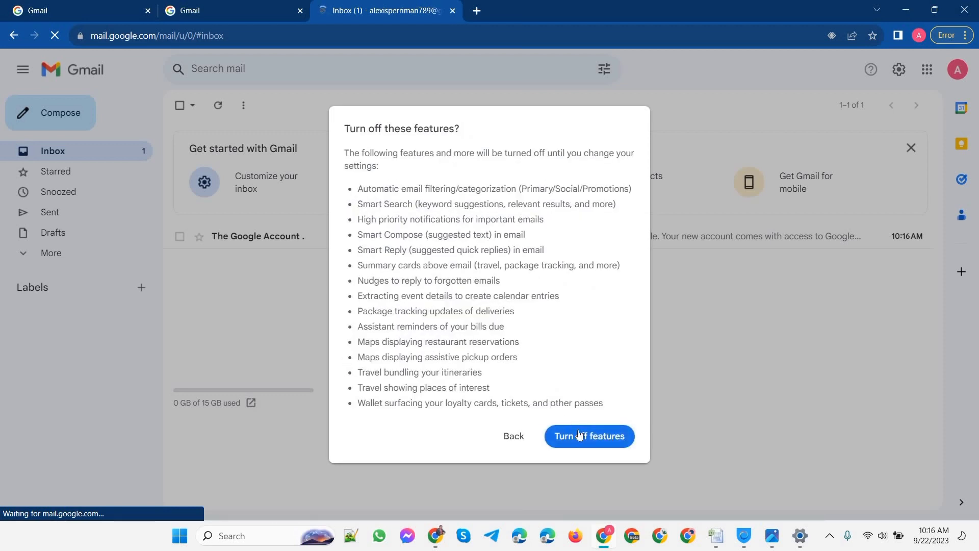
click(583, 436)
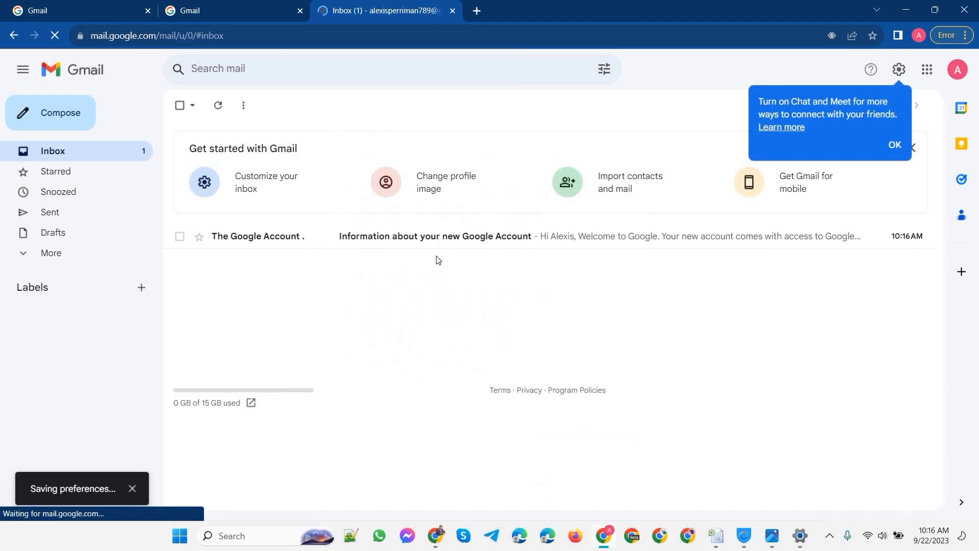
click(893, 145)
Step: Close the two extra Gmail tabs, leaving only the inbox
click(153, 11)
click(165, 11)
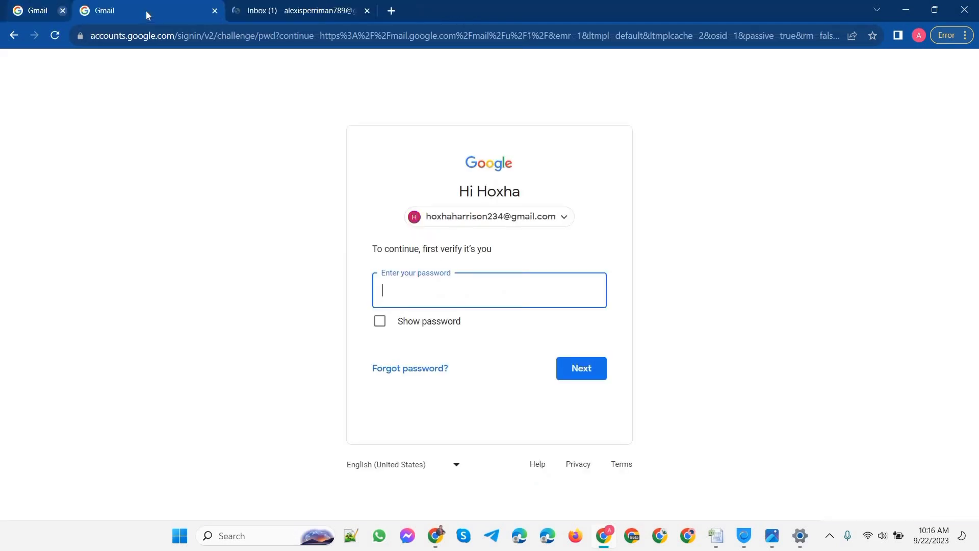
key(ctrl+w)
click(148, 10)
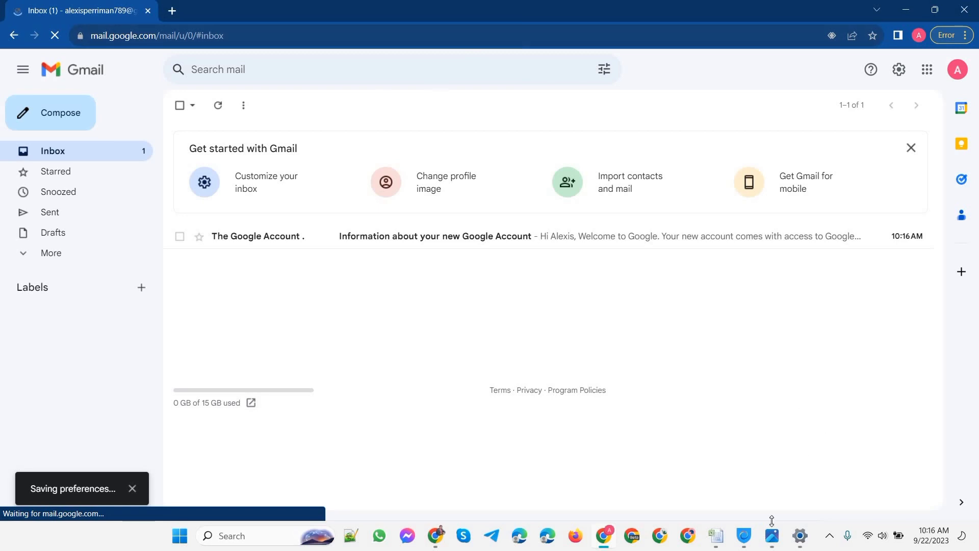
Step: Disconnect the Hotspot Shield VPN and close its window
mouse_move(744, 546)
click(726, 429)
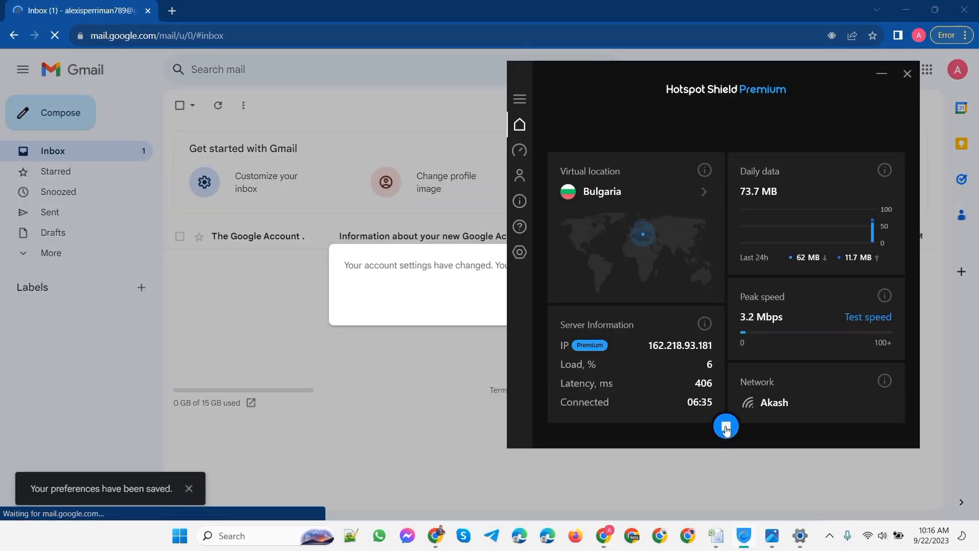
click(726, 428)
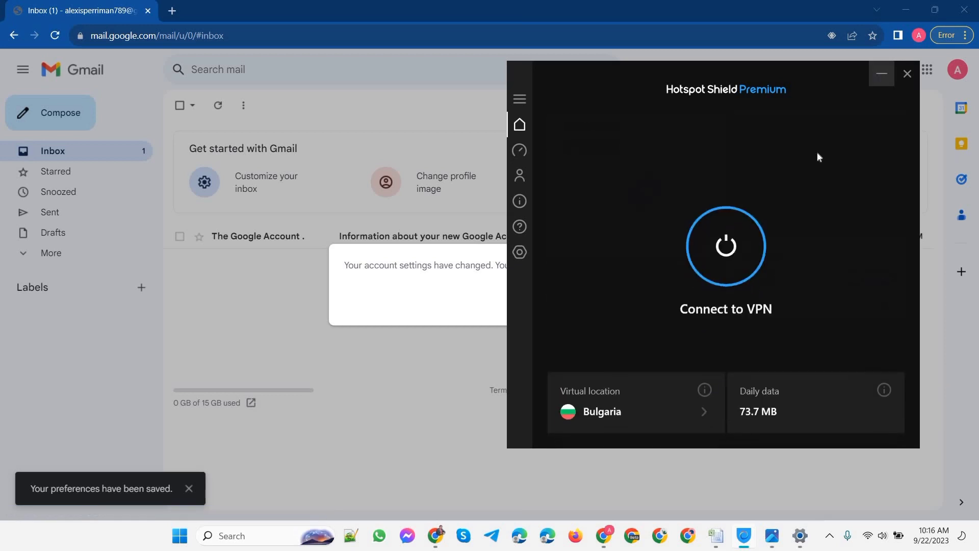
click(595, 313)
Step: Reload Gmail and clear all-time Chrome browsing data, including cookies and cache
click(595, 314)
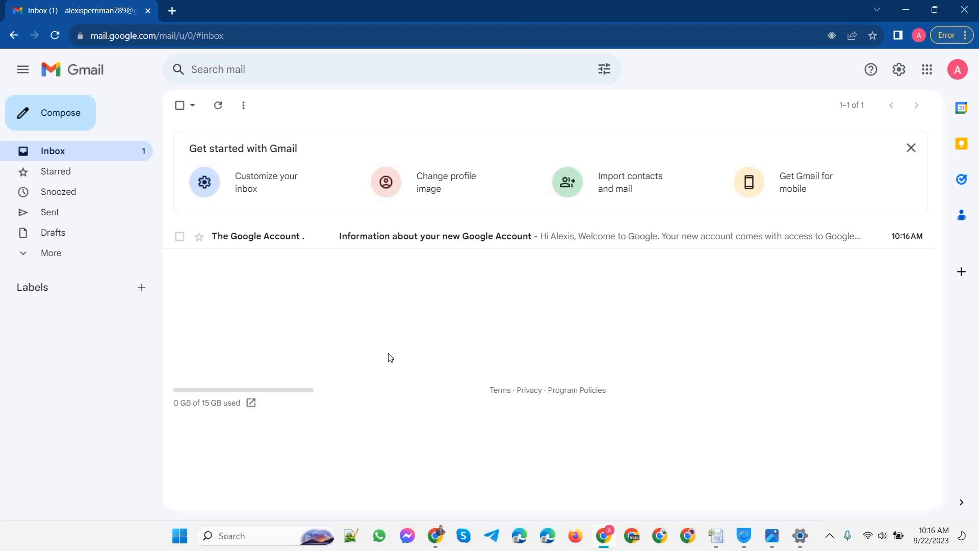
key(ctrl+shift+Delete)
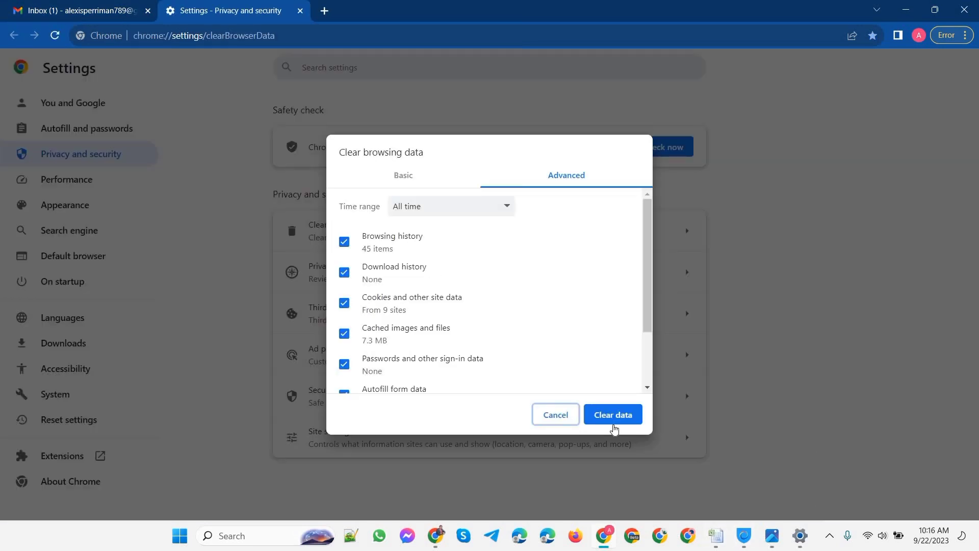
click(626, 414)
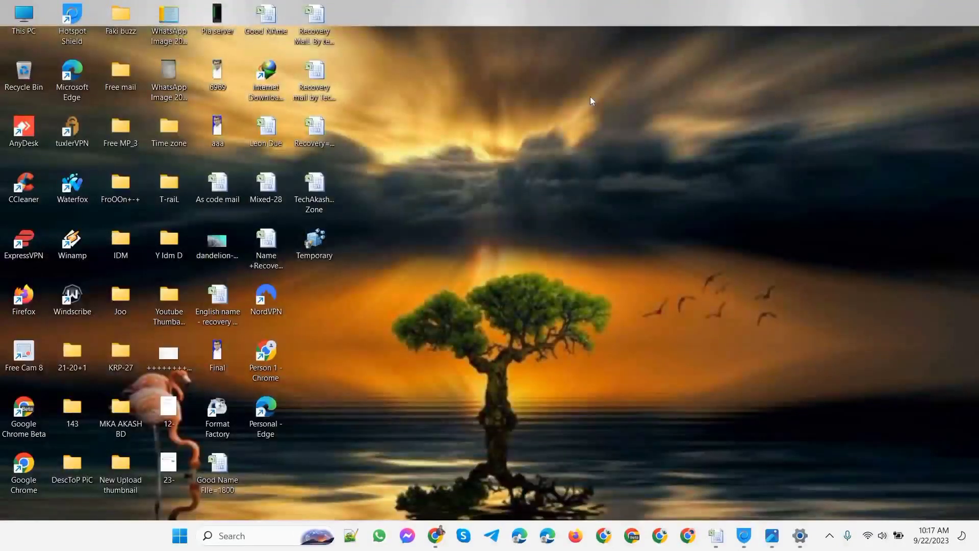
right_click(637, 174)
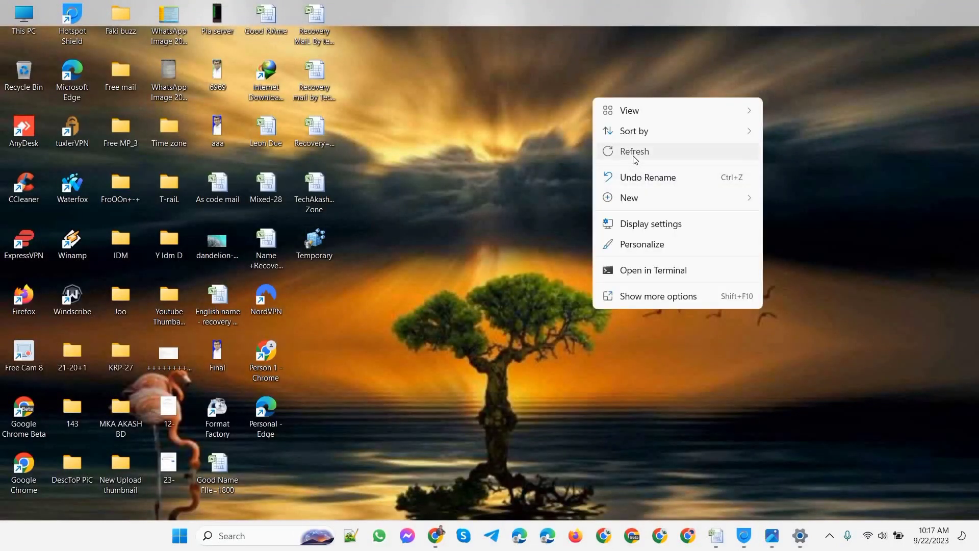
click(634, 151)
click(775, 534)
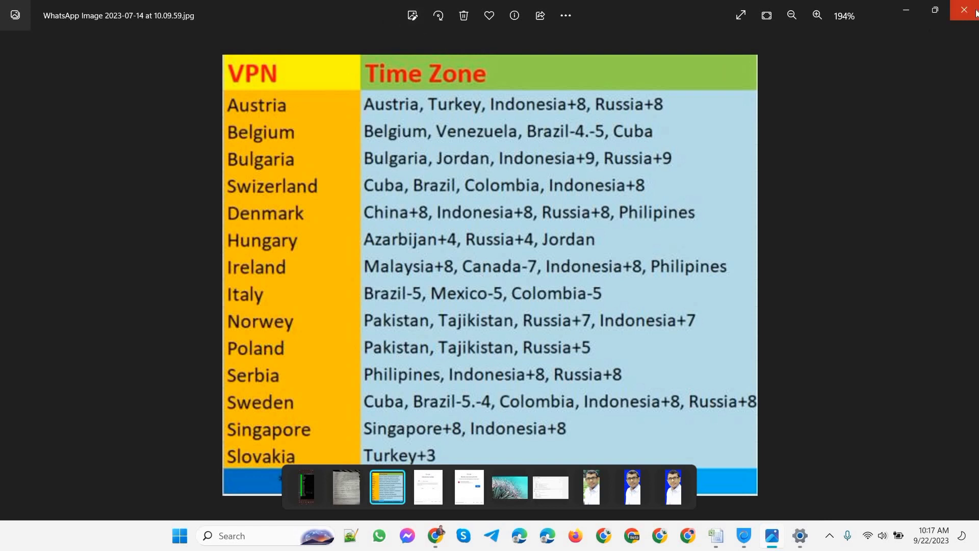
click(975, 14)
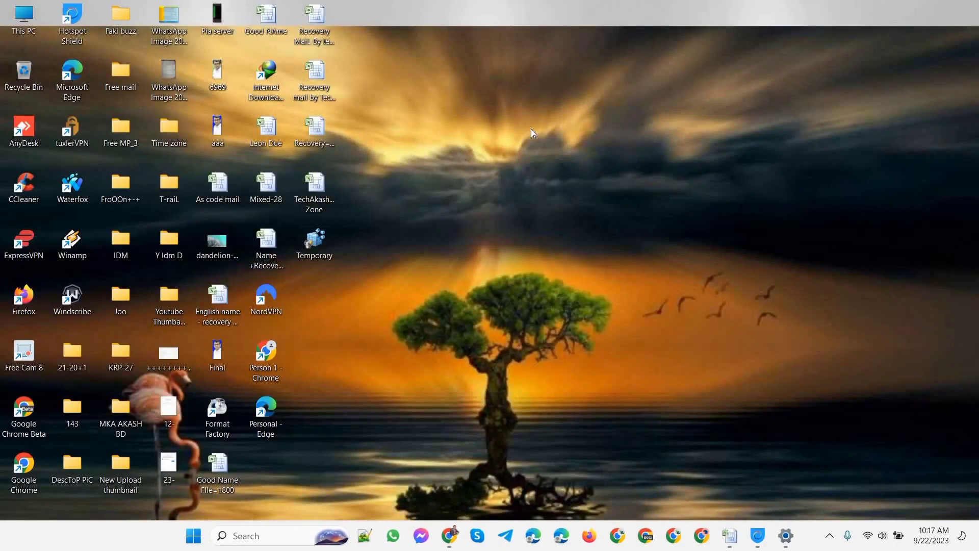